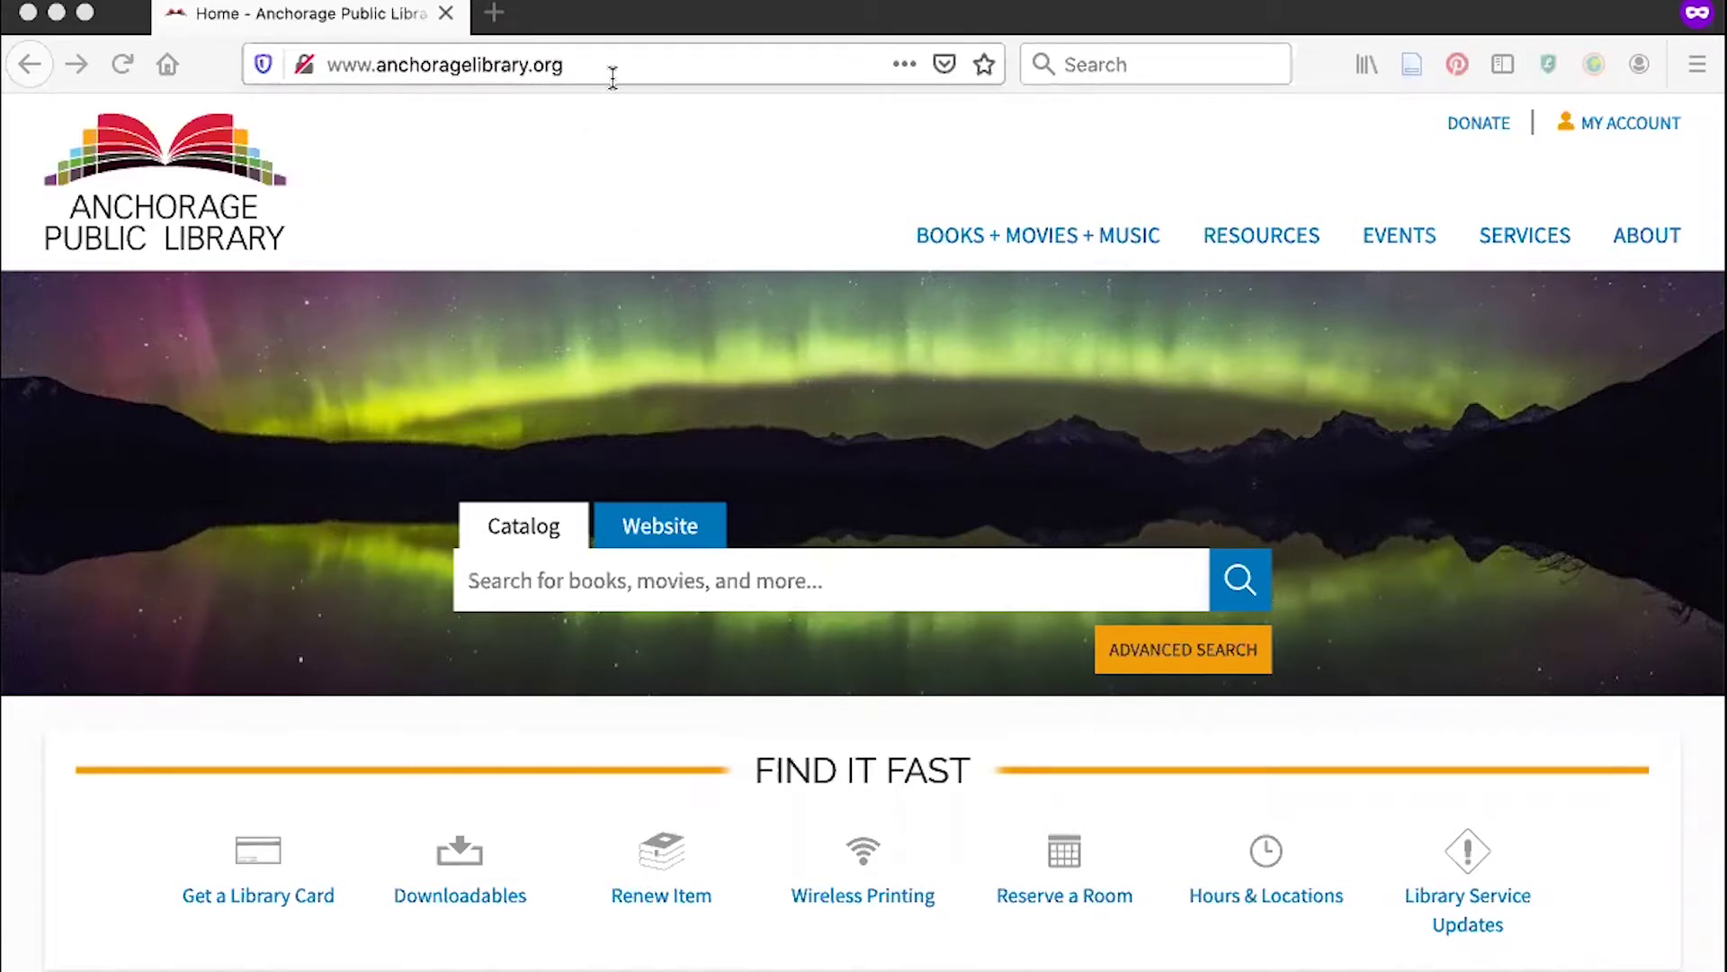
Go to Resources > Databases A to Z, jump to L, and choose LinkedIn Learning by Lynda.com.
click(1249, 241)
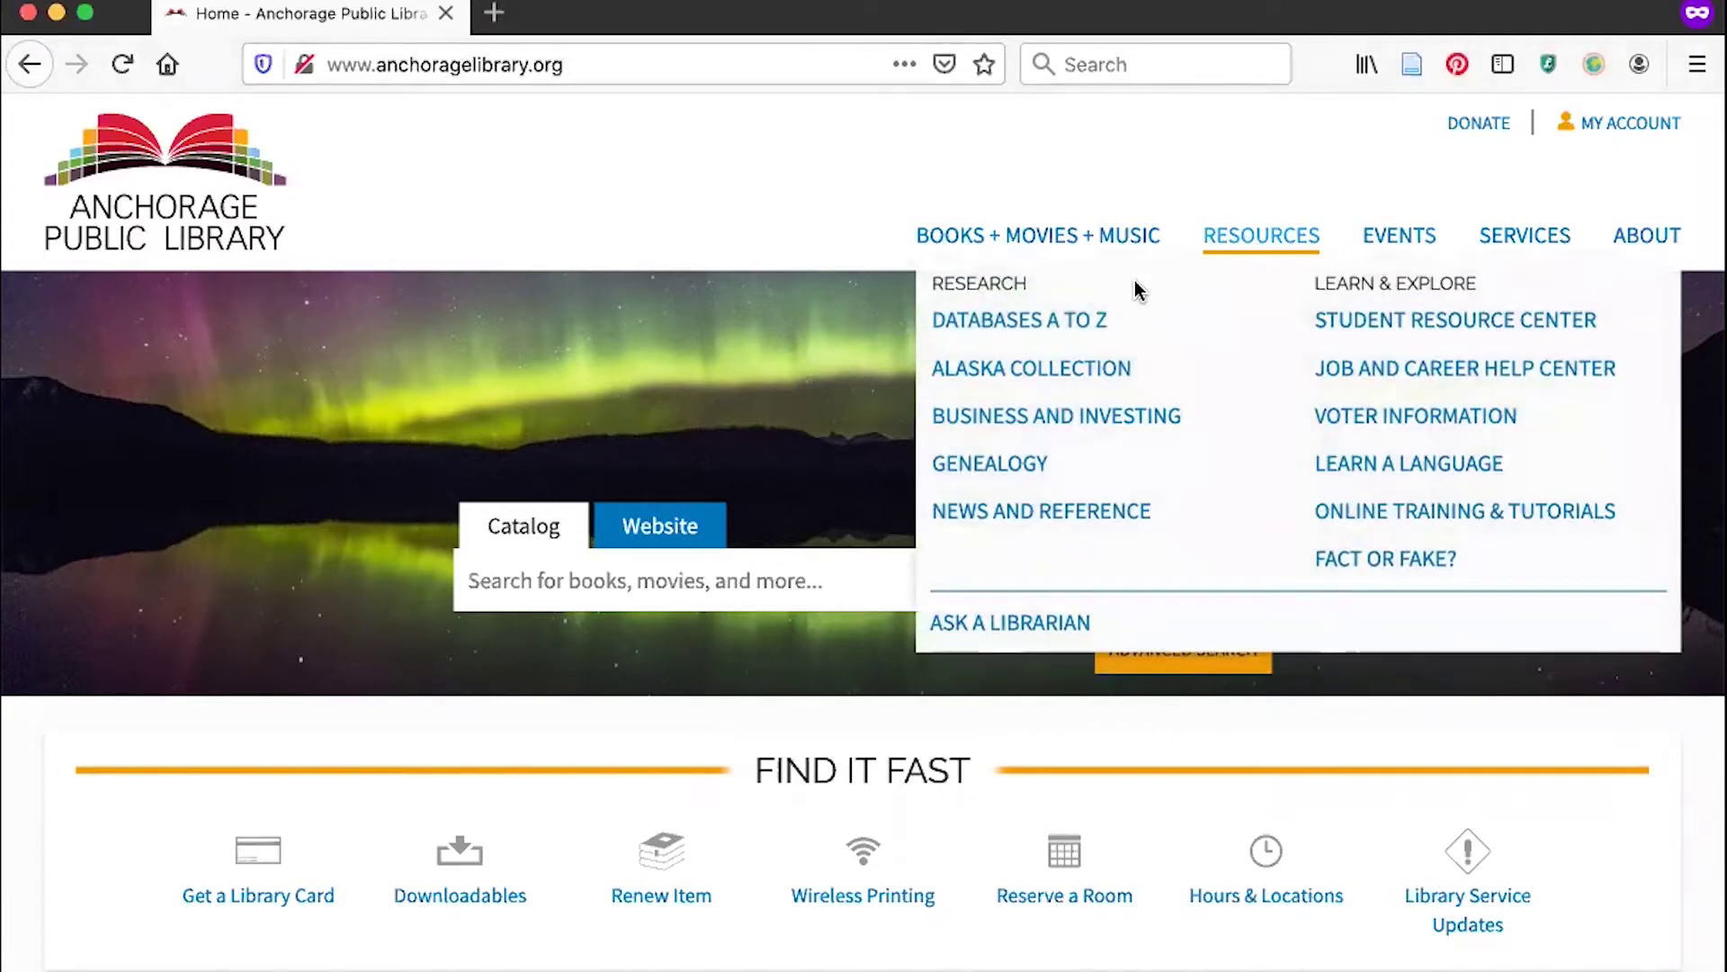
click(1086, 322)
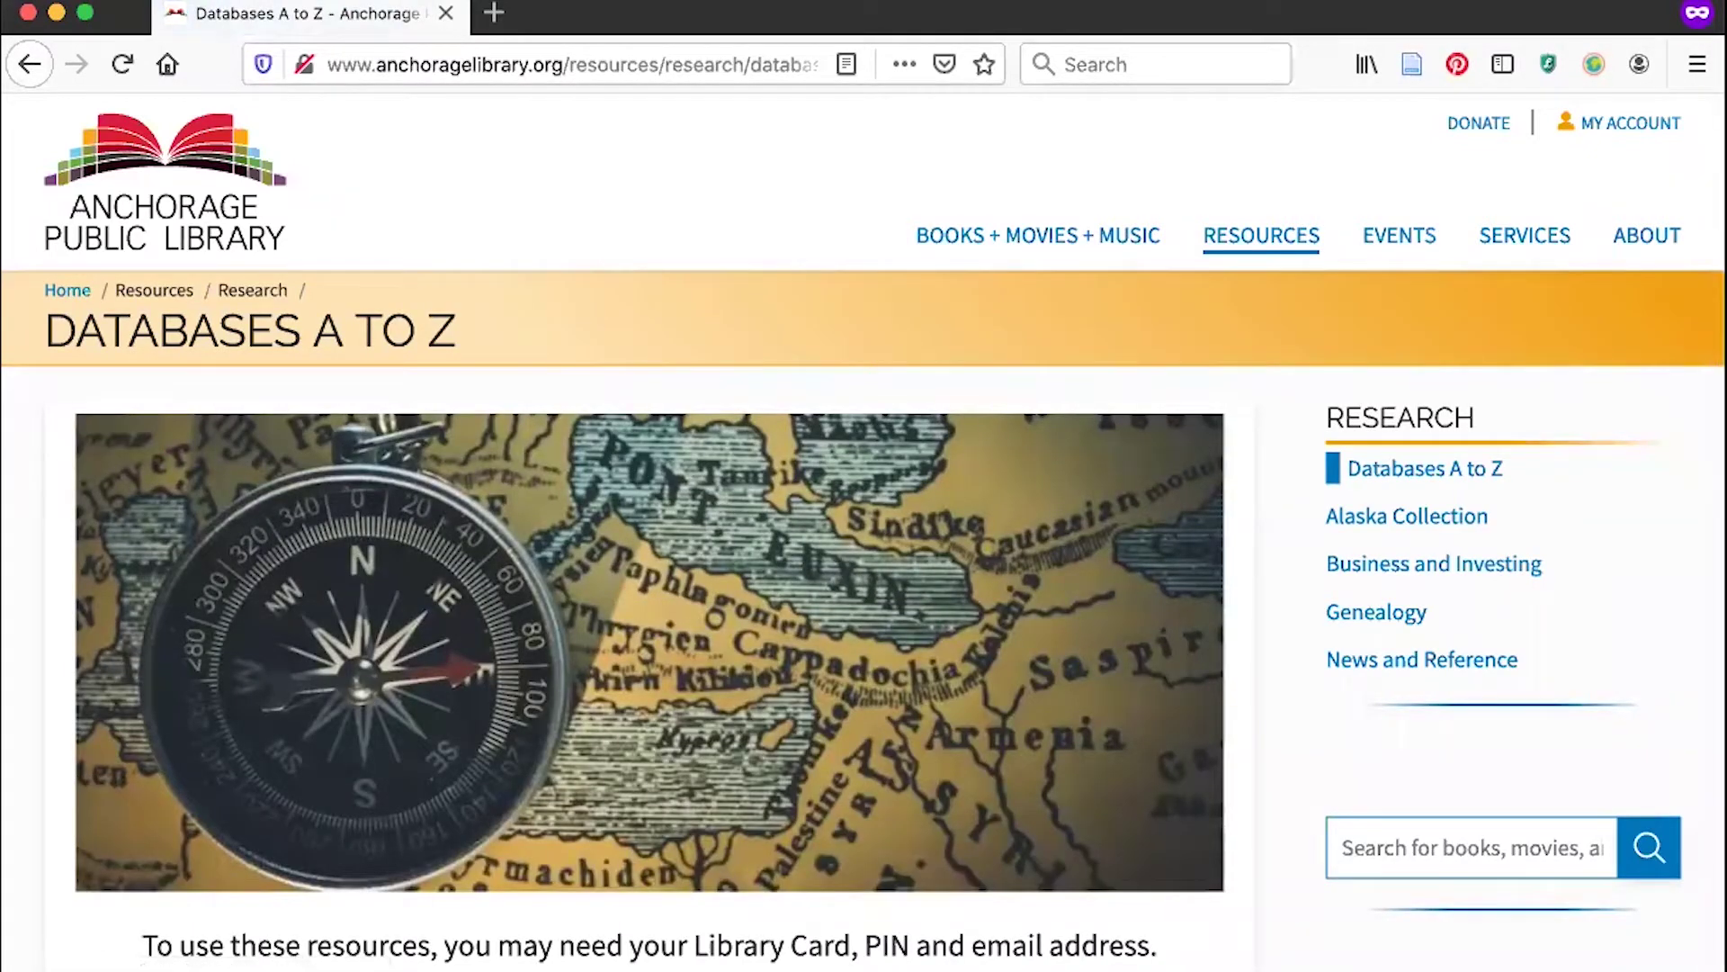
scroll(675, 459, down, 1)
scroll(675, 459, down, 8)
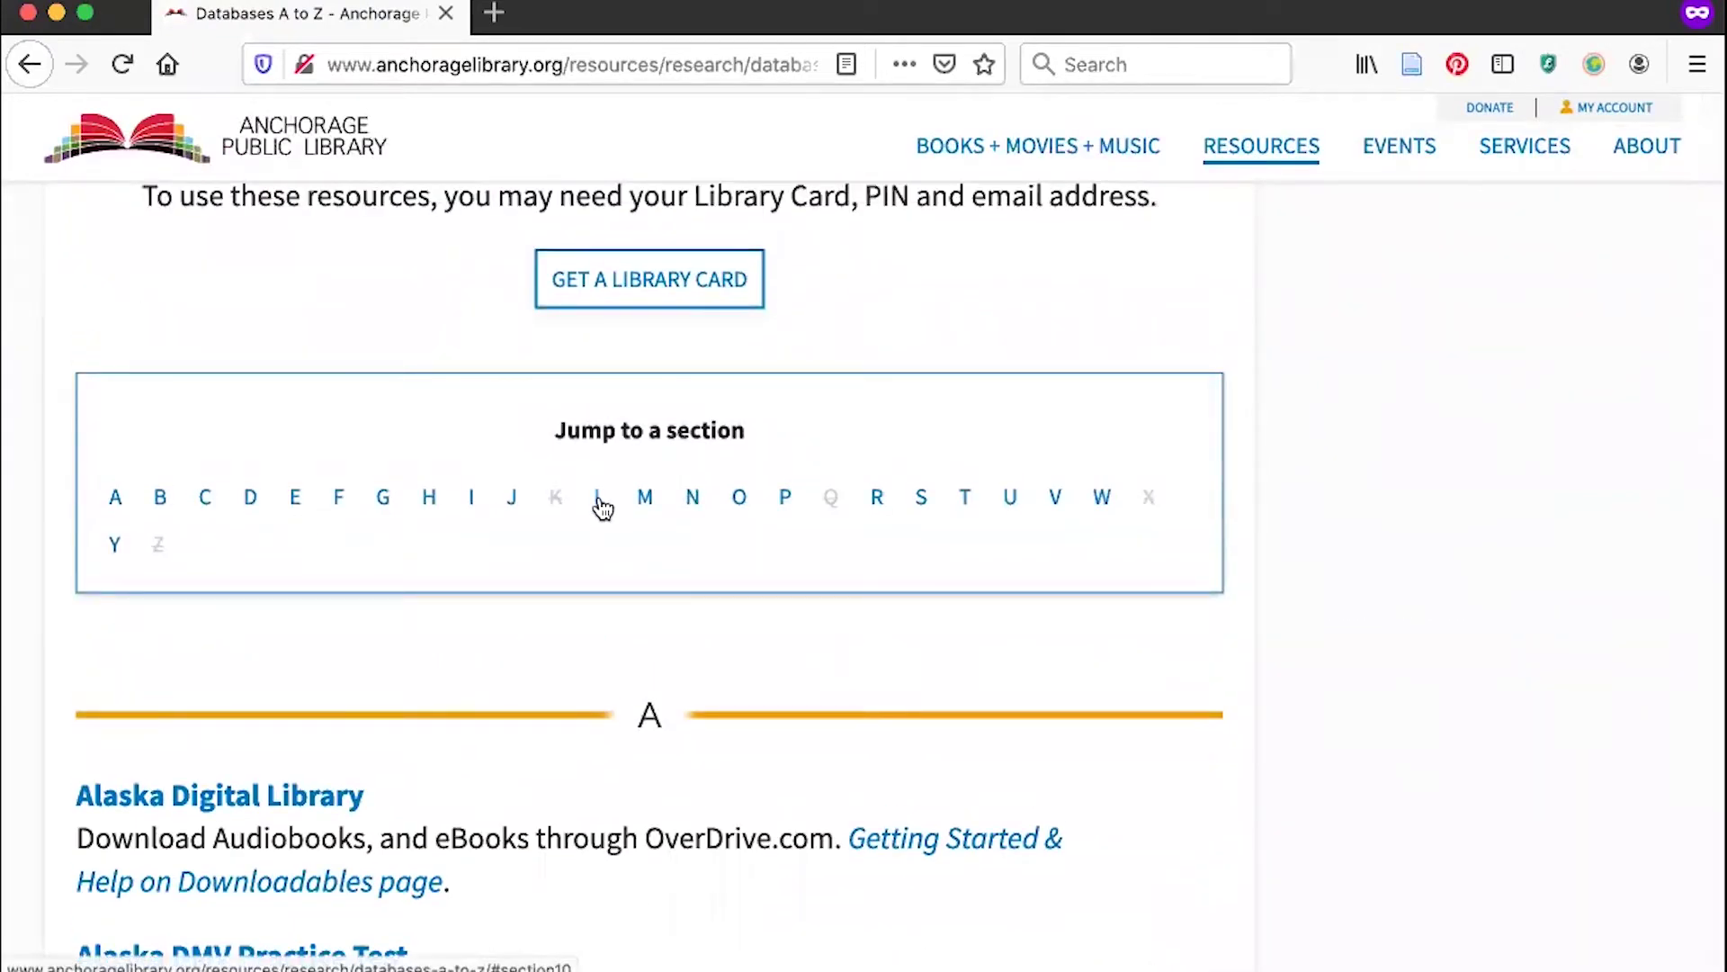
click(599, 500)
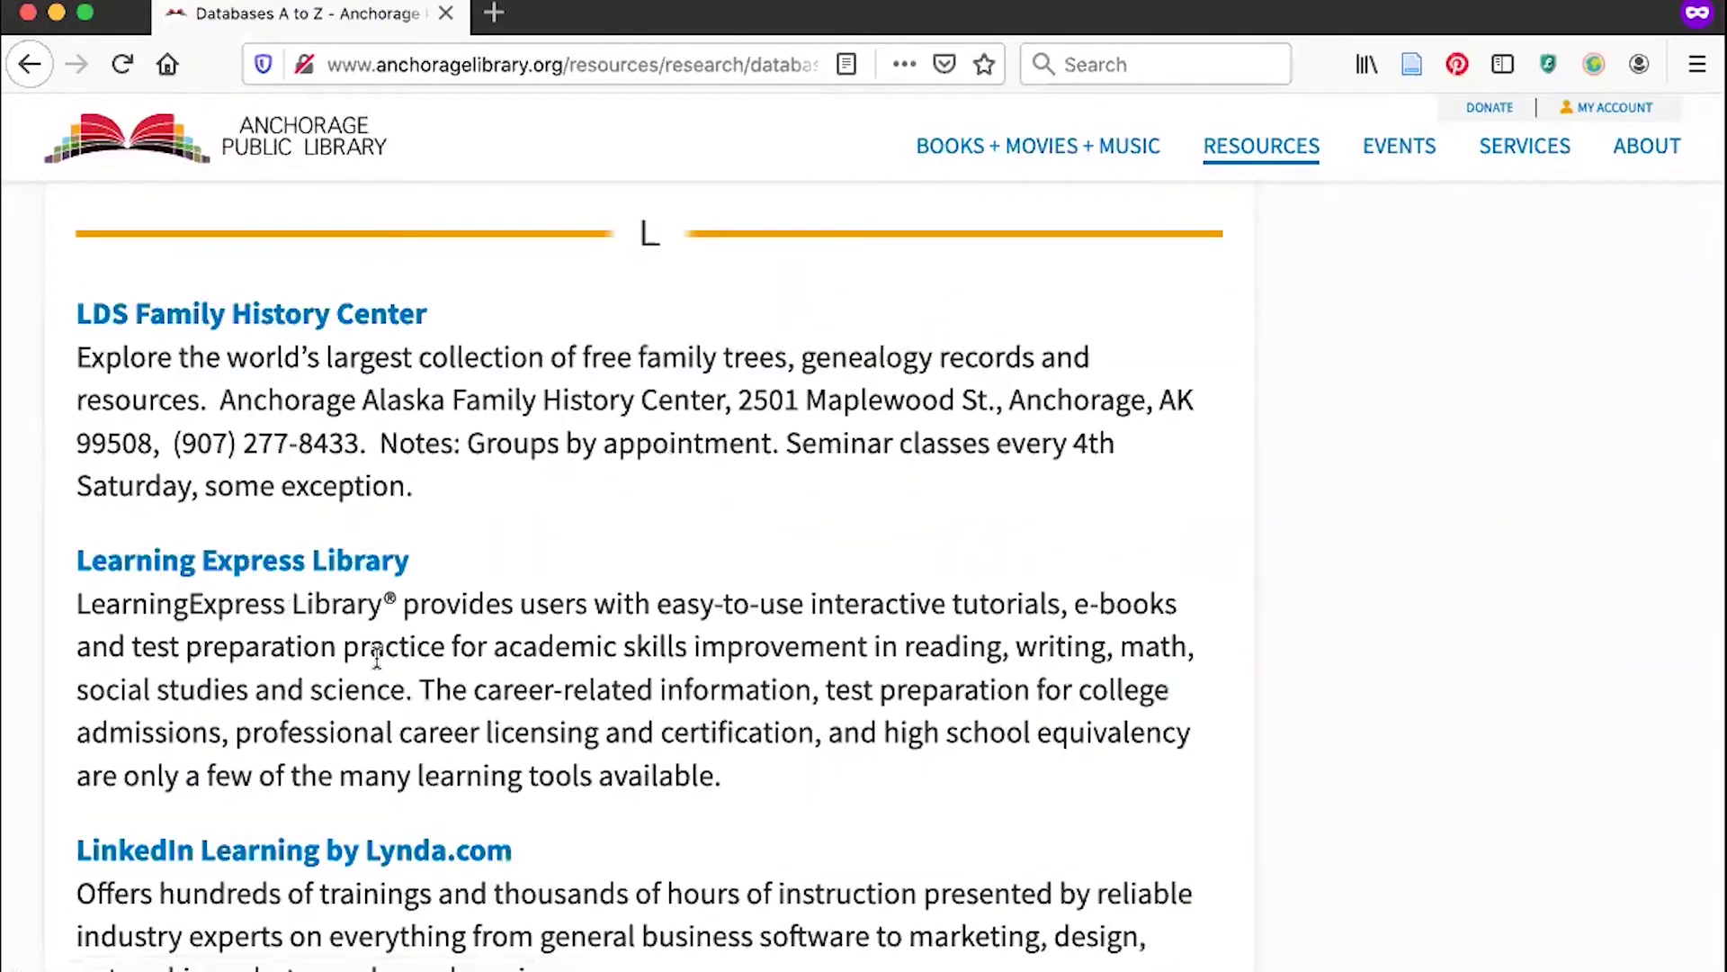
scroll(606, 760, down, 2)
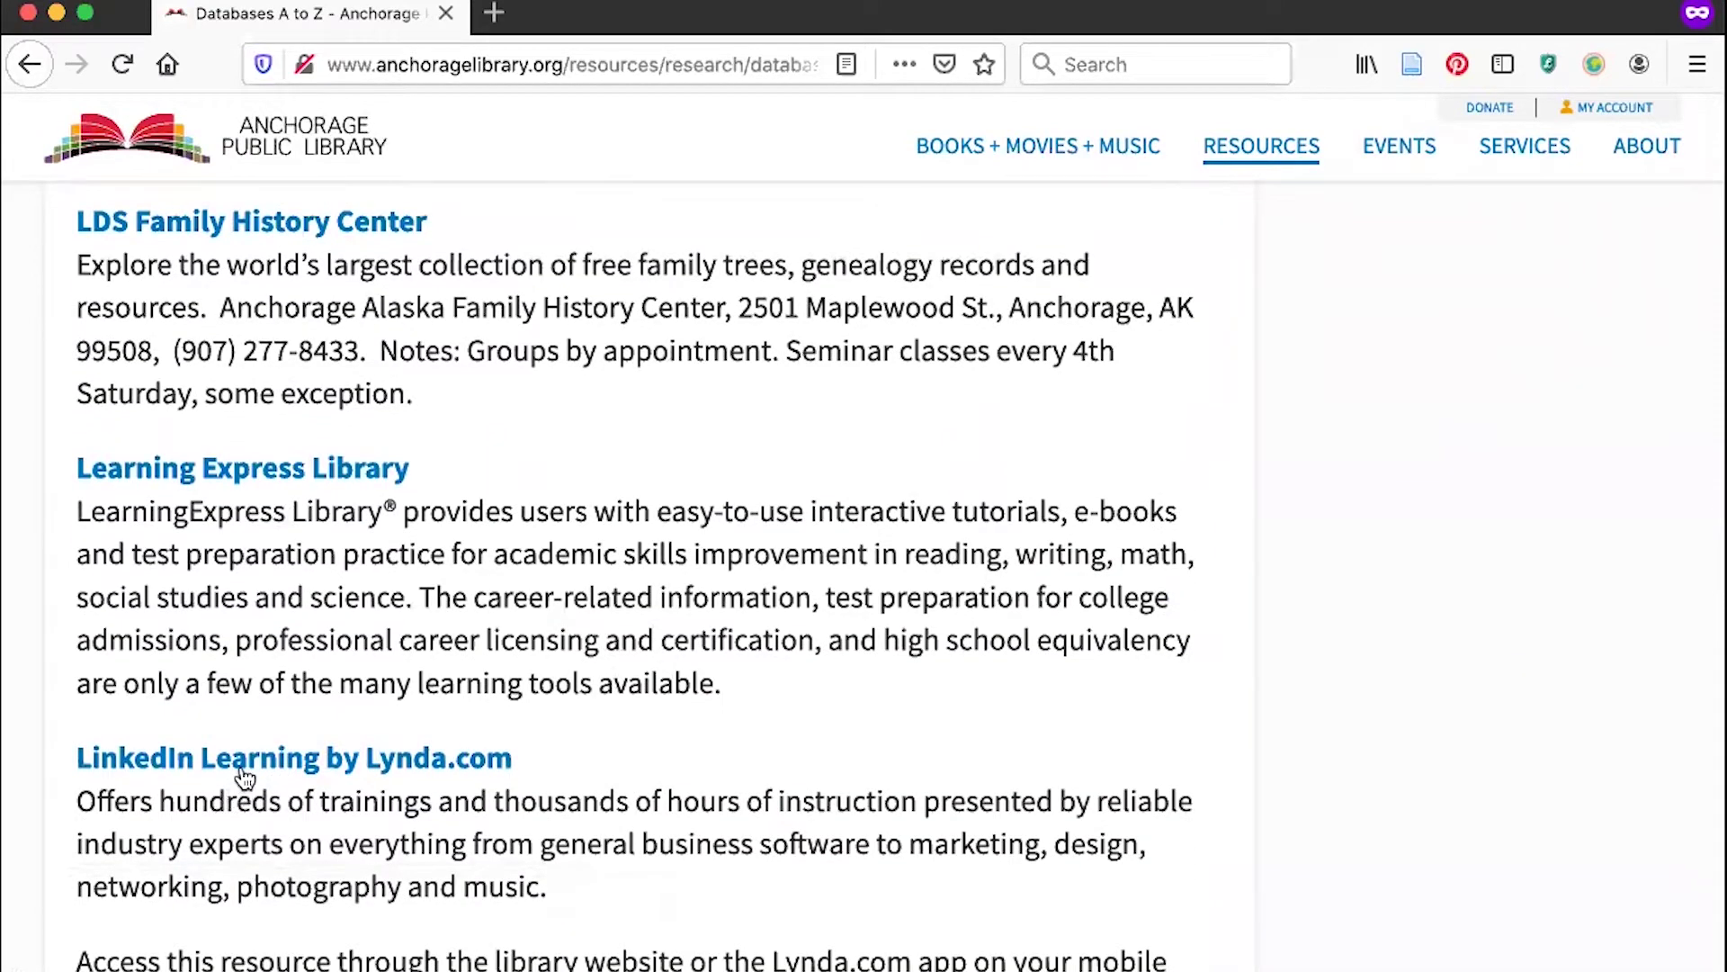
click(241, 767)
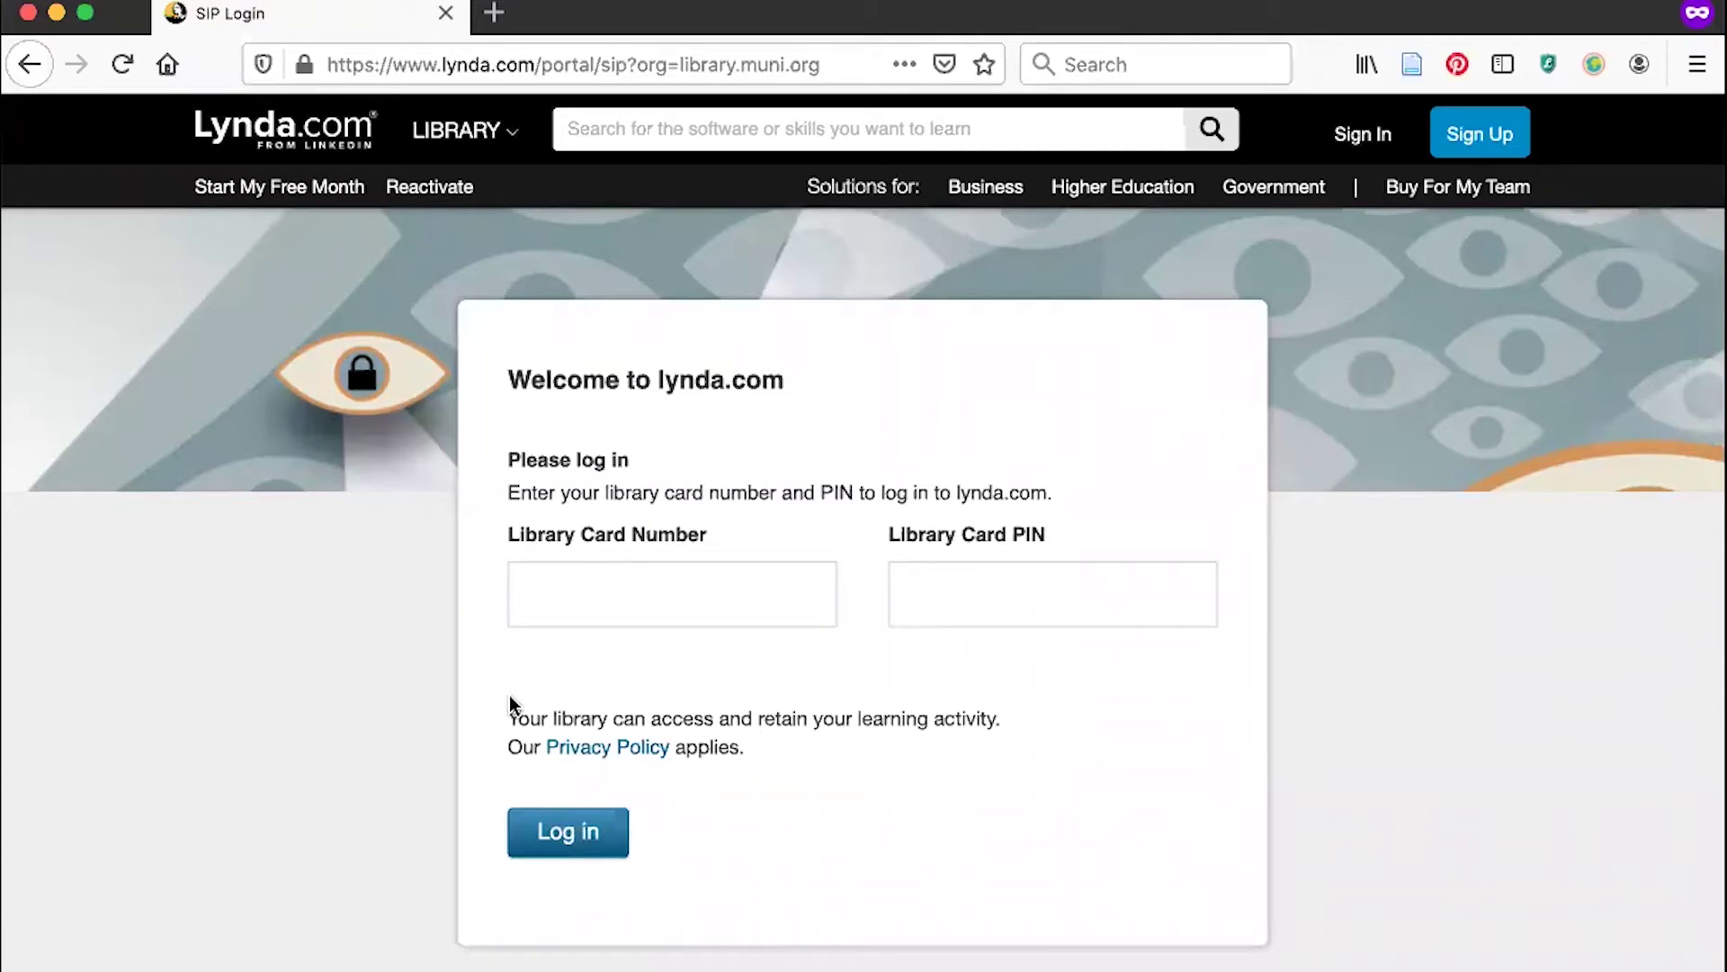
Enter the library card number and PIN on the lynda.com library login and sign in.
click(585, 625)
text(29095)
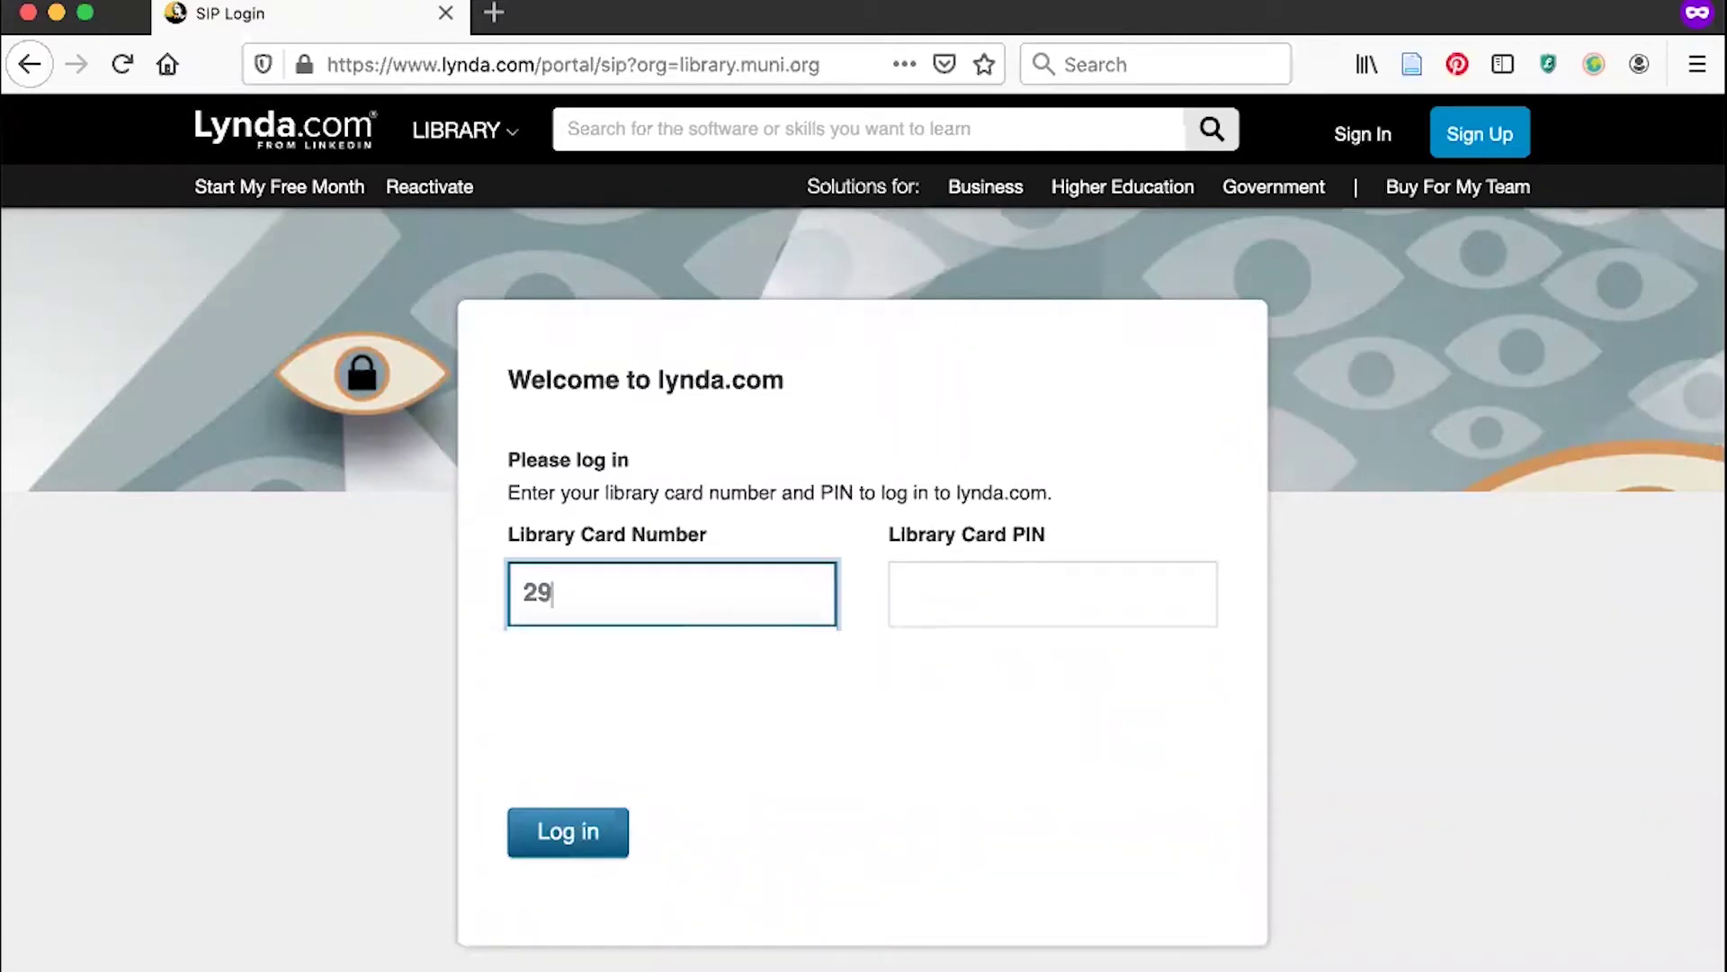
key(Tab)
text(••••)
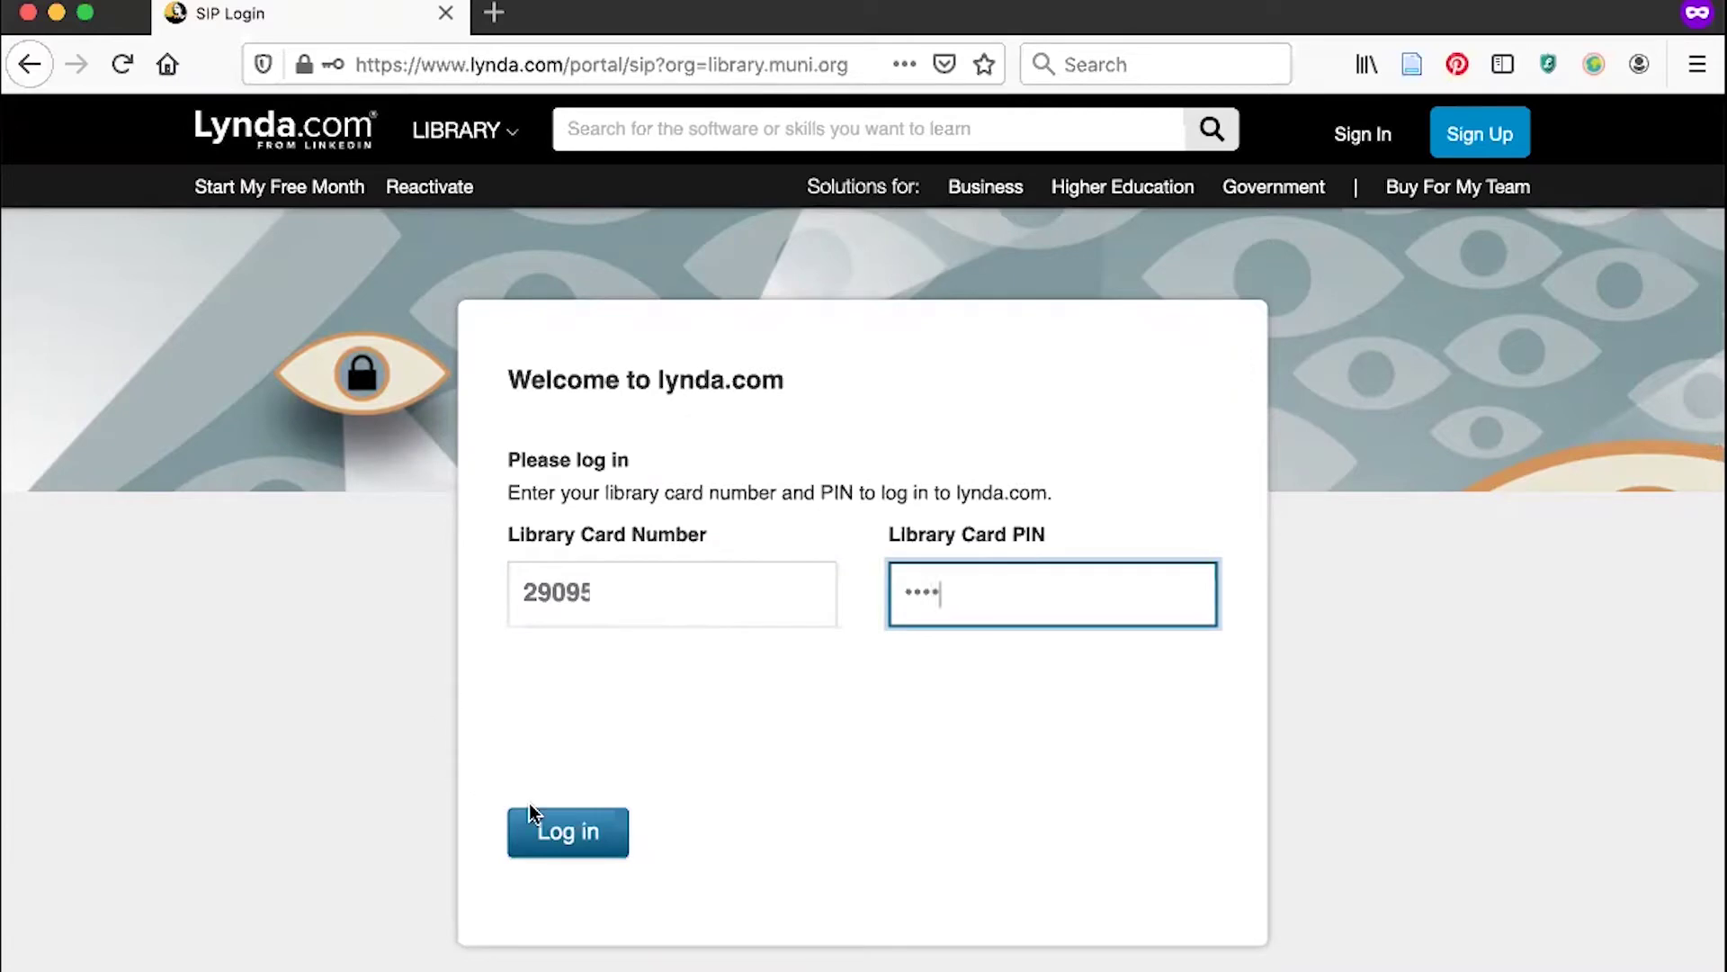
click(541, 828)
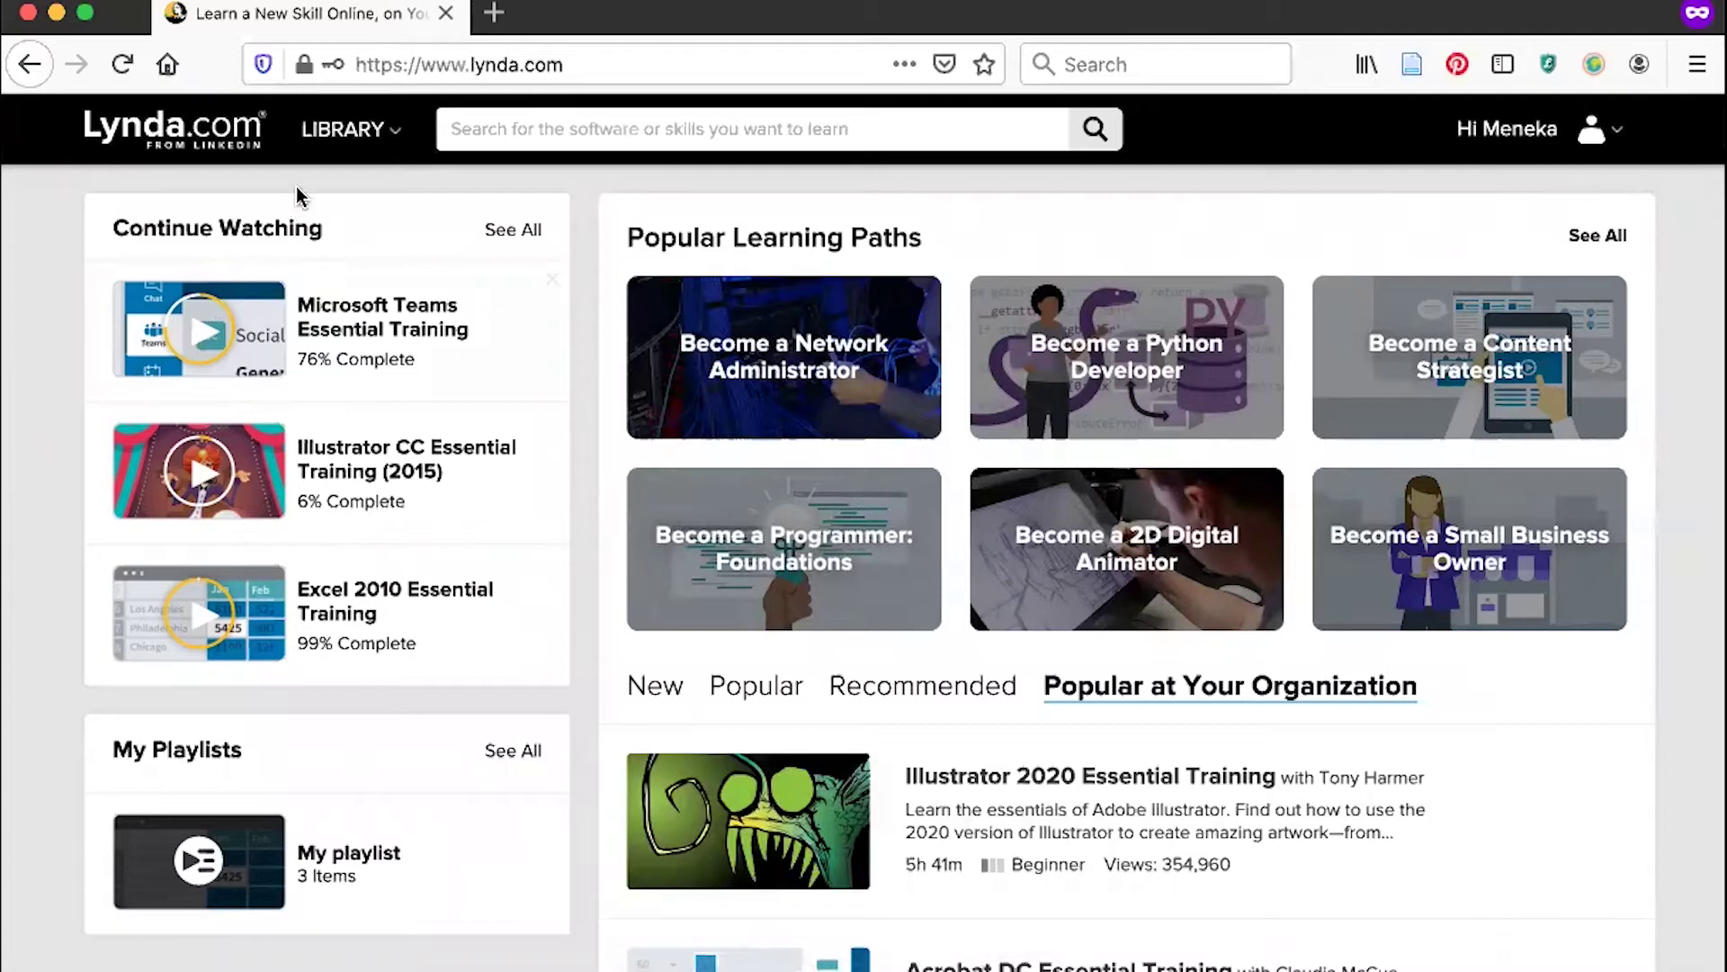
Show the Education + Elearning category in the LIBRARY menu, with its topics, software and learning paths.
mouse_move(349, 133)
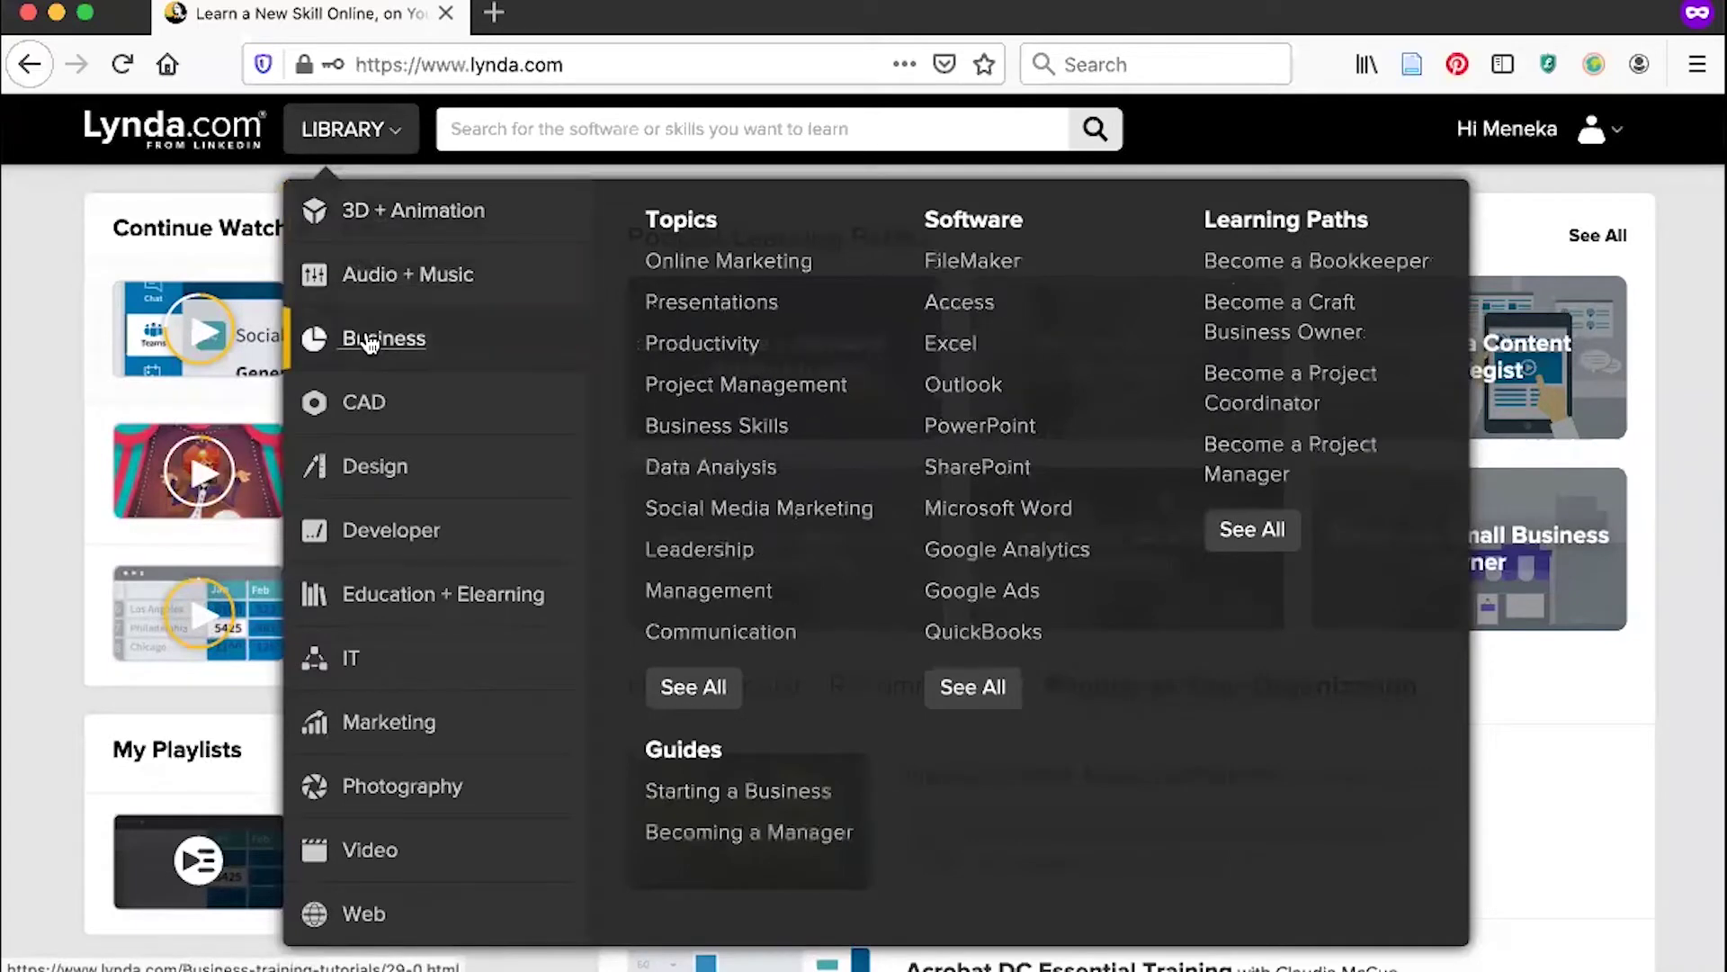
mouse_move(393, 594)
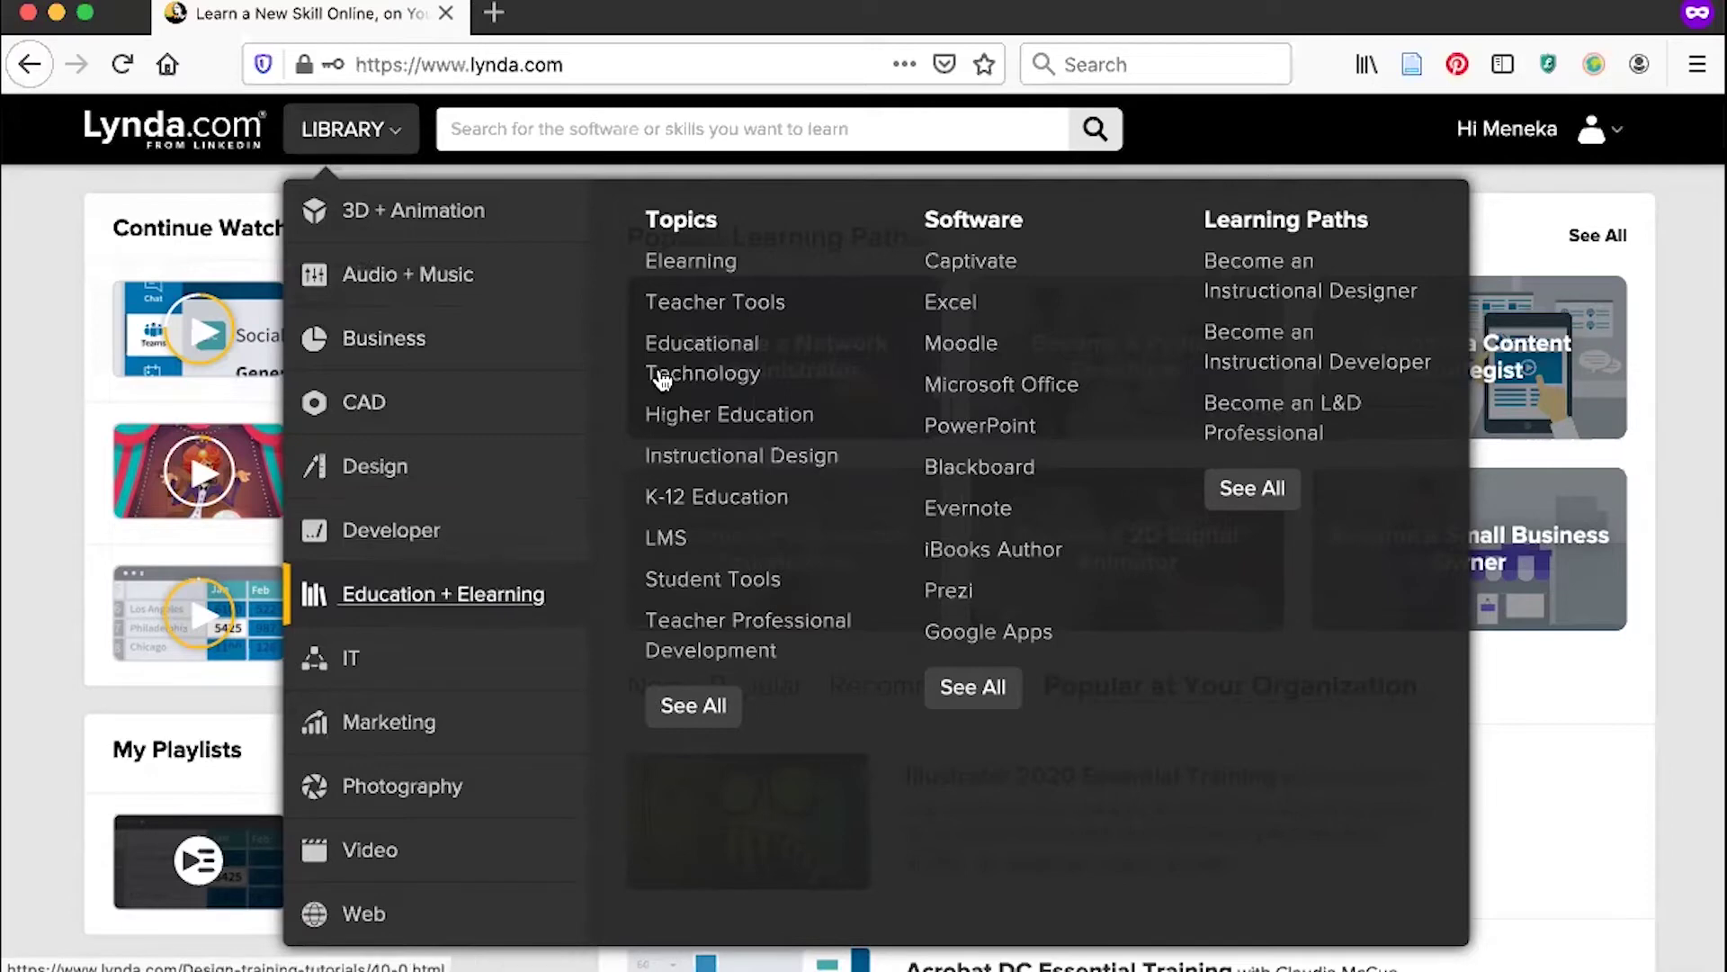
Open the Elearning topic page and scroll down to its 152 course listings.
click(687, 263)
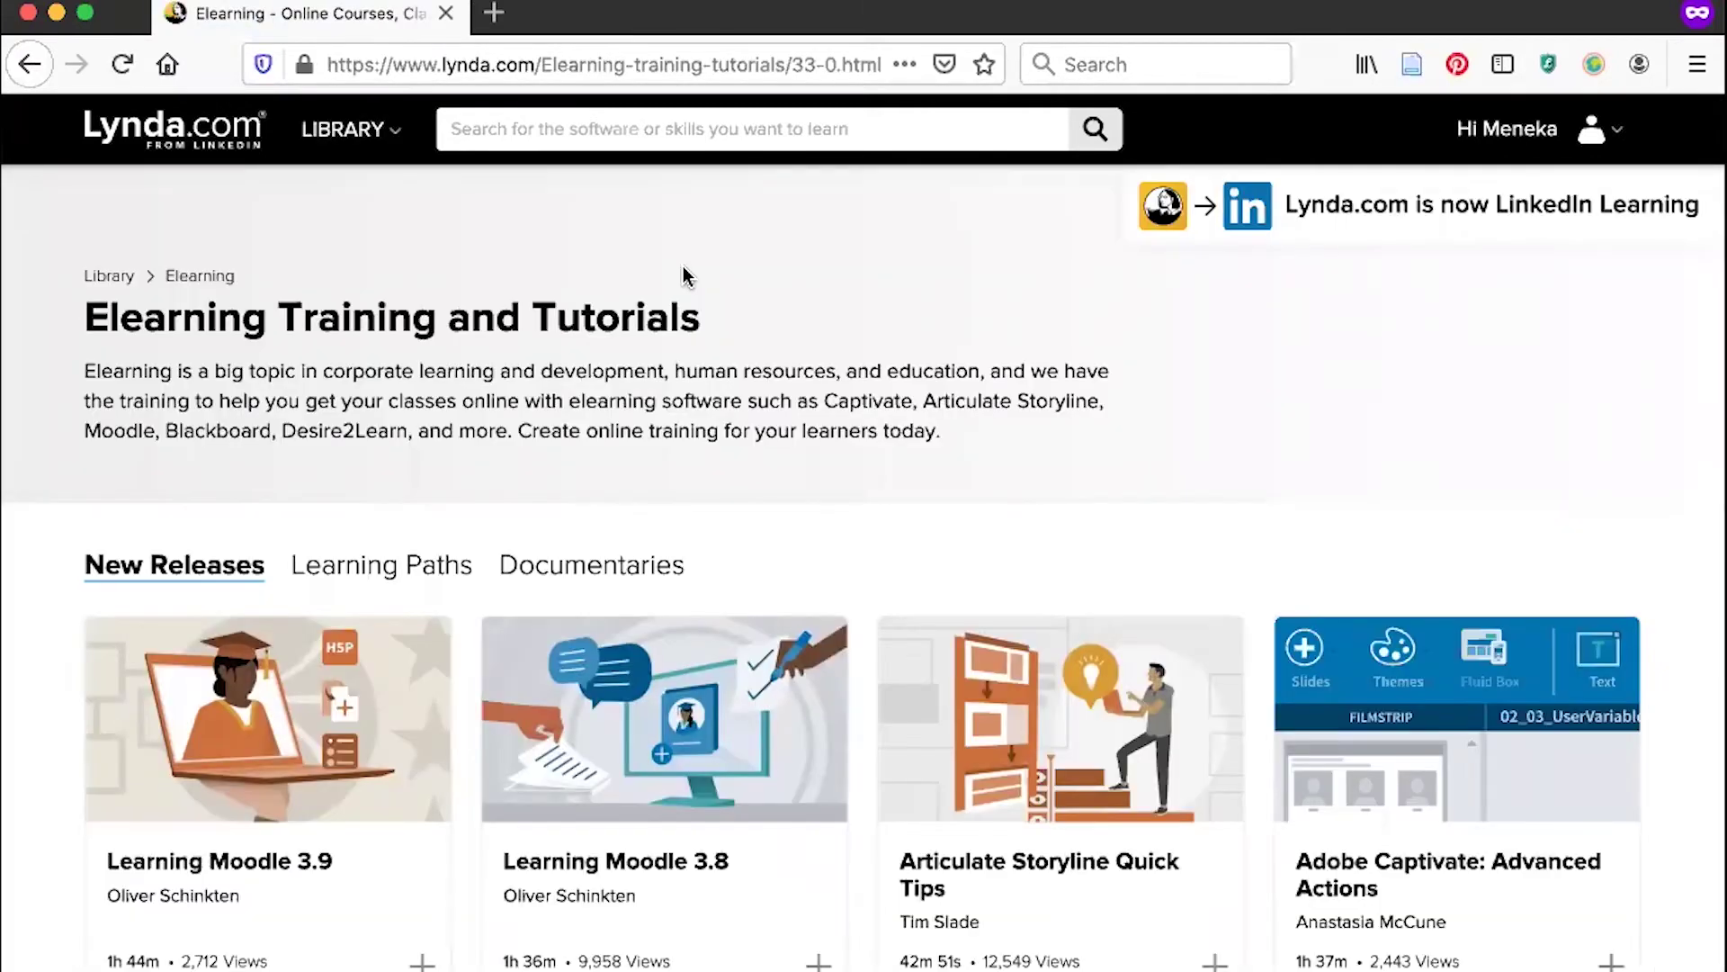
scroll(685, 275, down, 3)
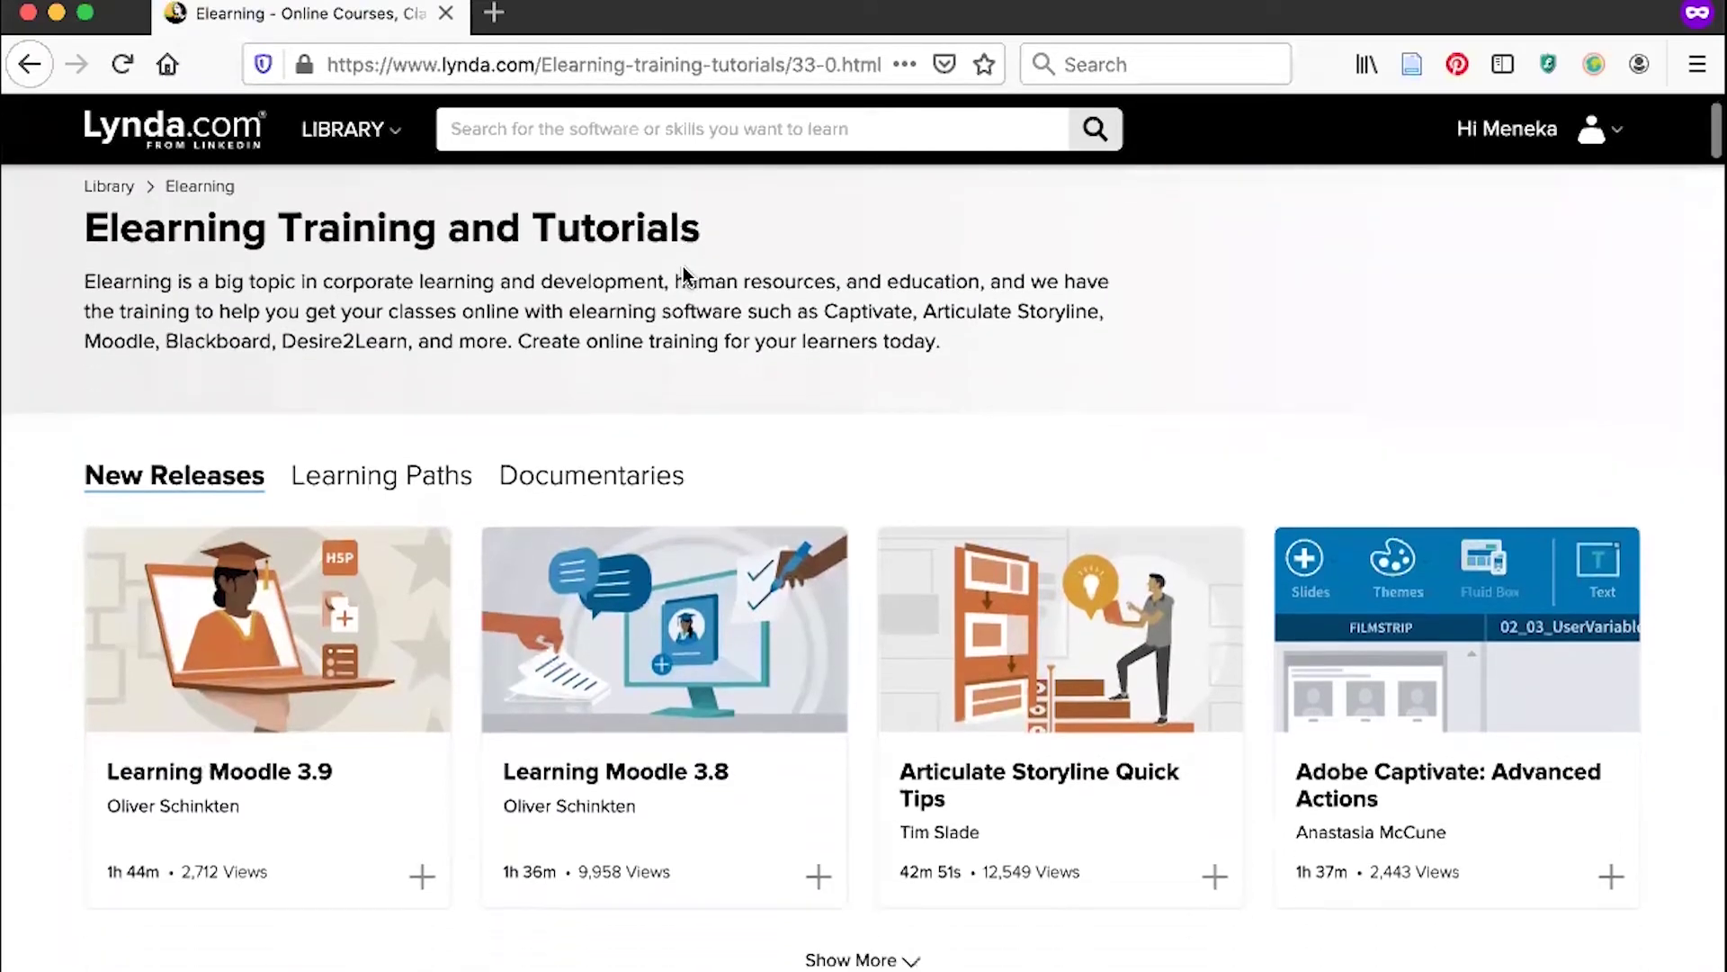
scroll(685, 275, down, 2)
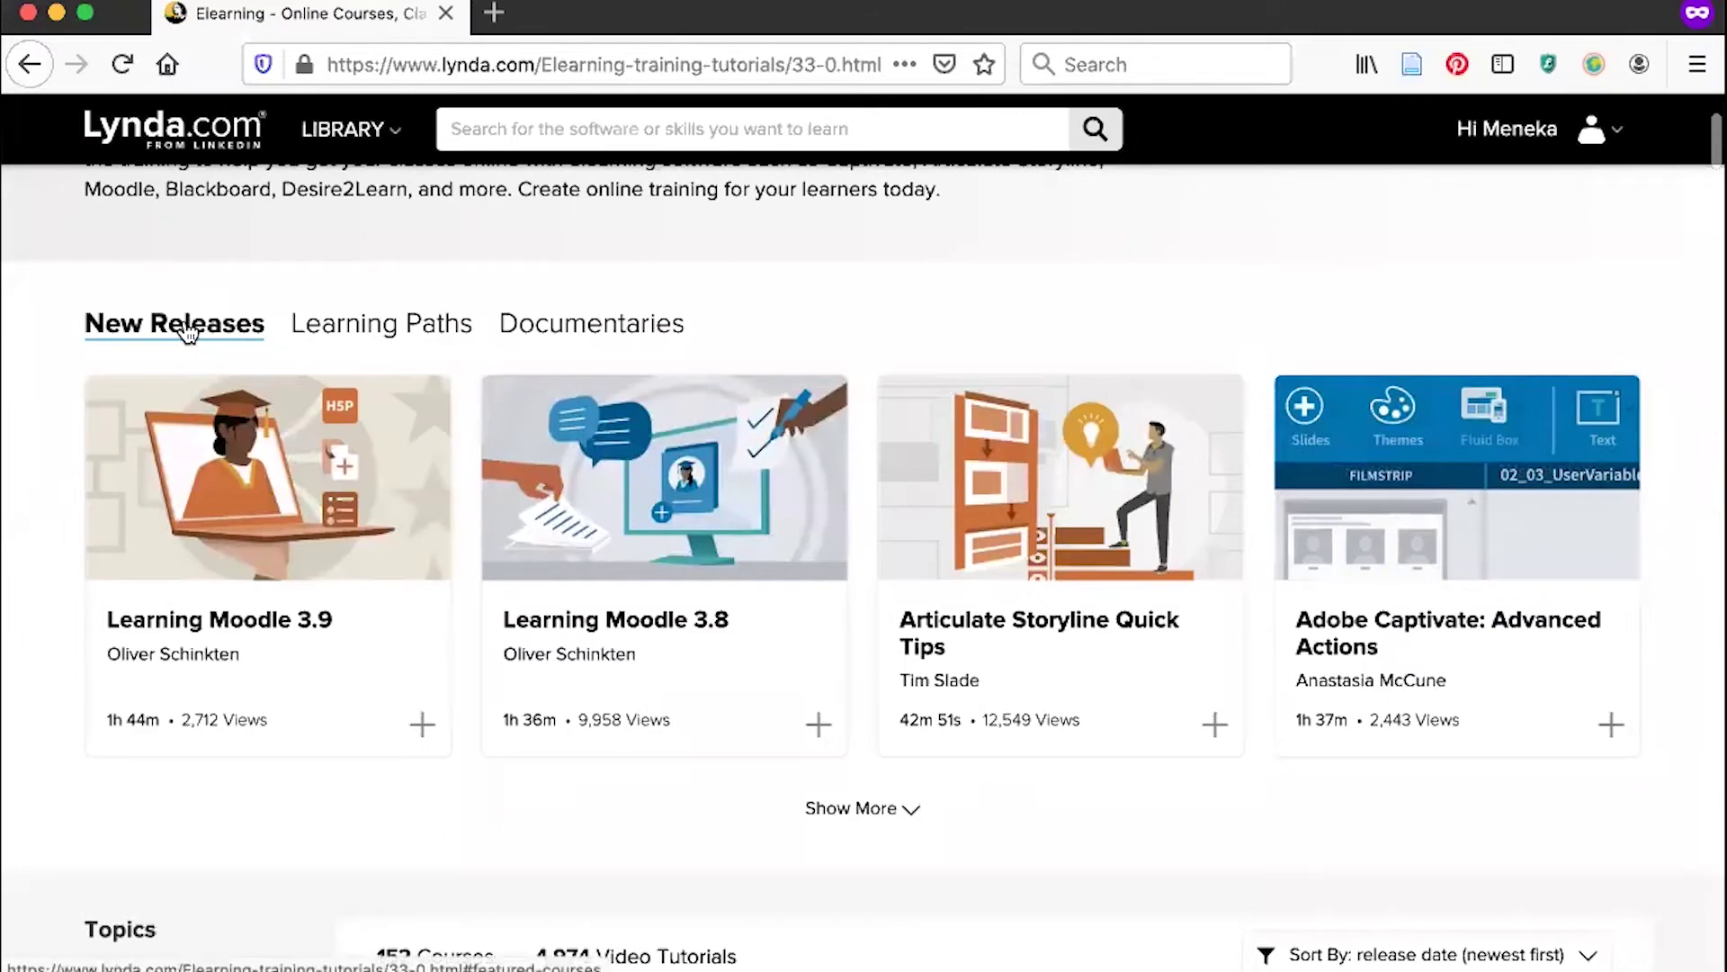
scroll(183, 328, down, 3)
scroll(187, 331, down, 9)
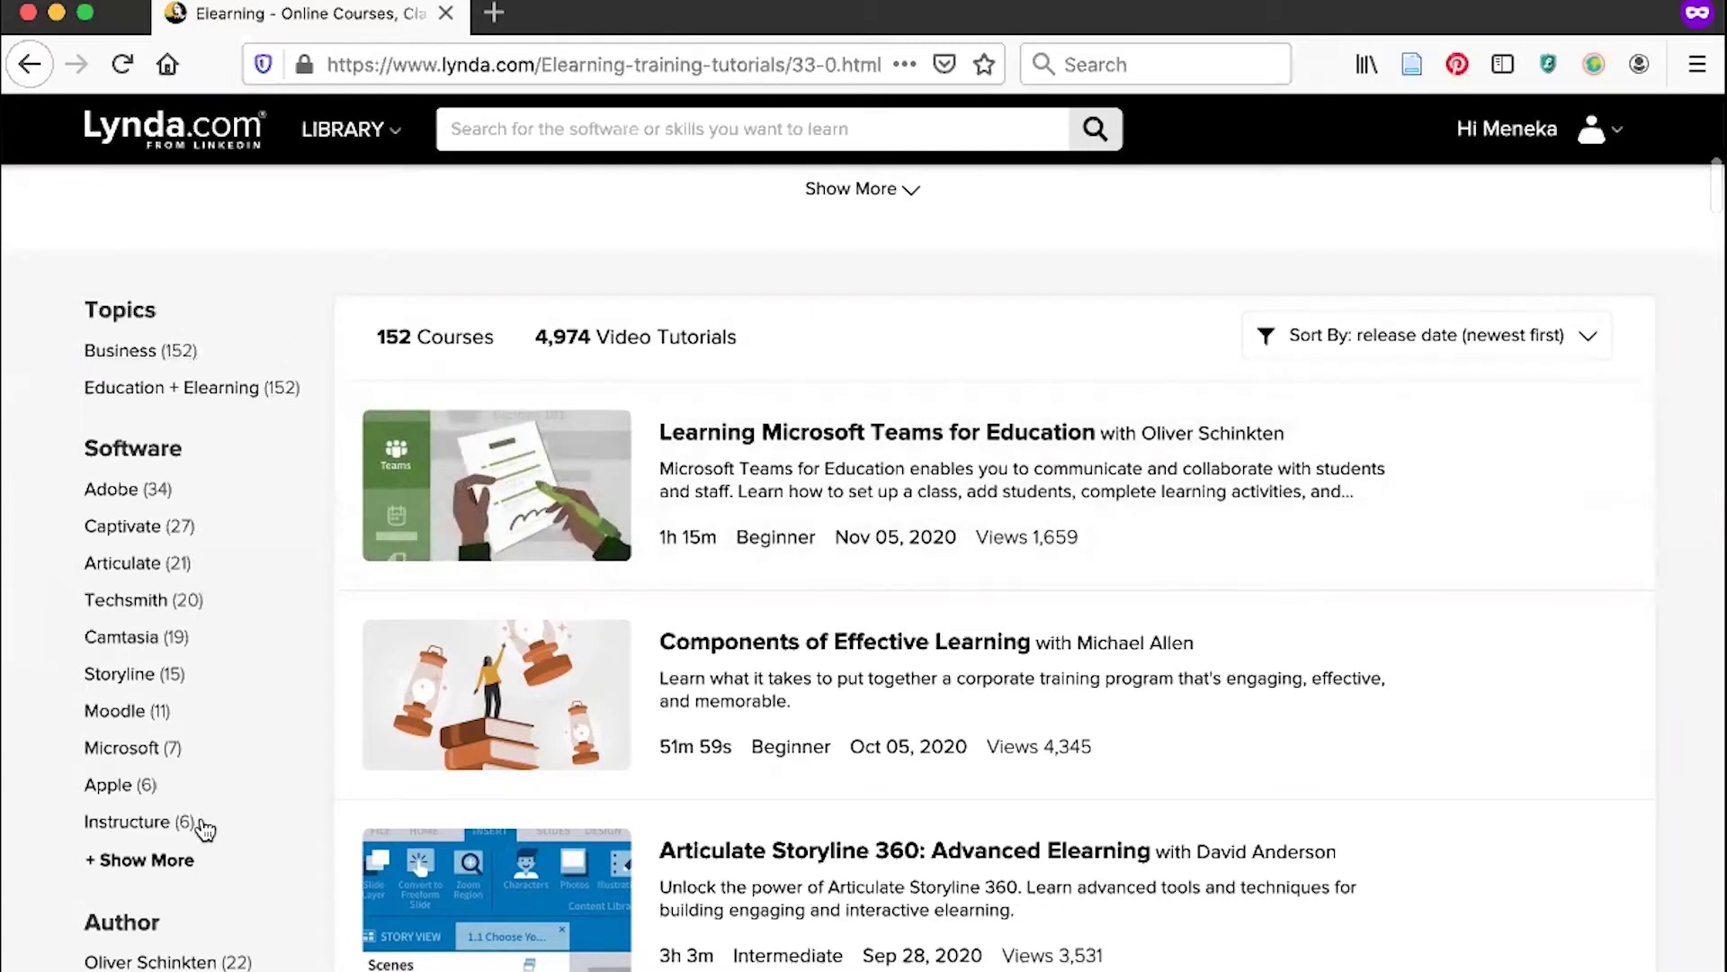
scroll(965, 244, down, 3)
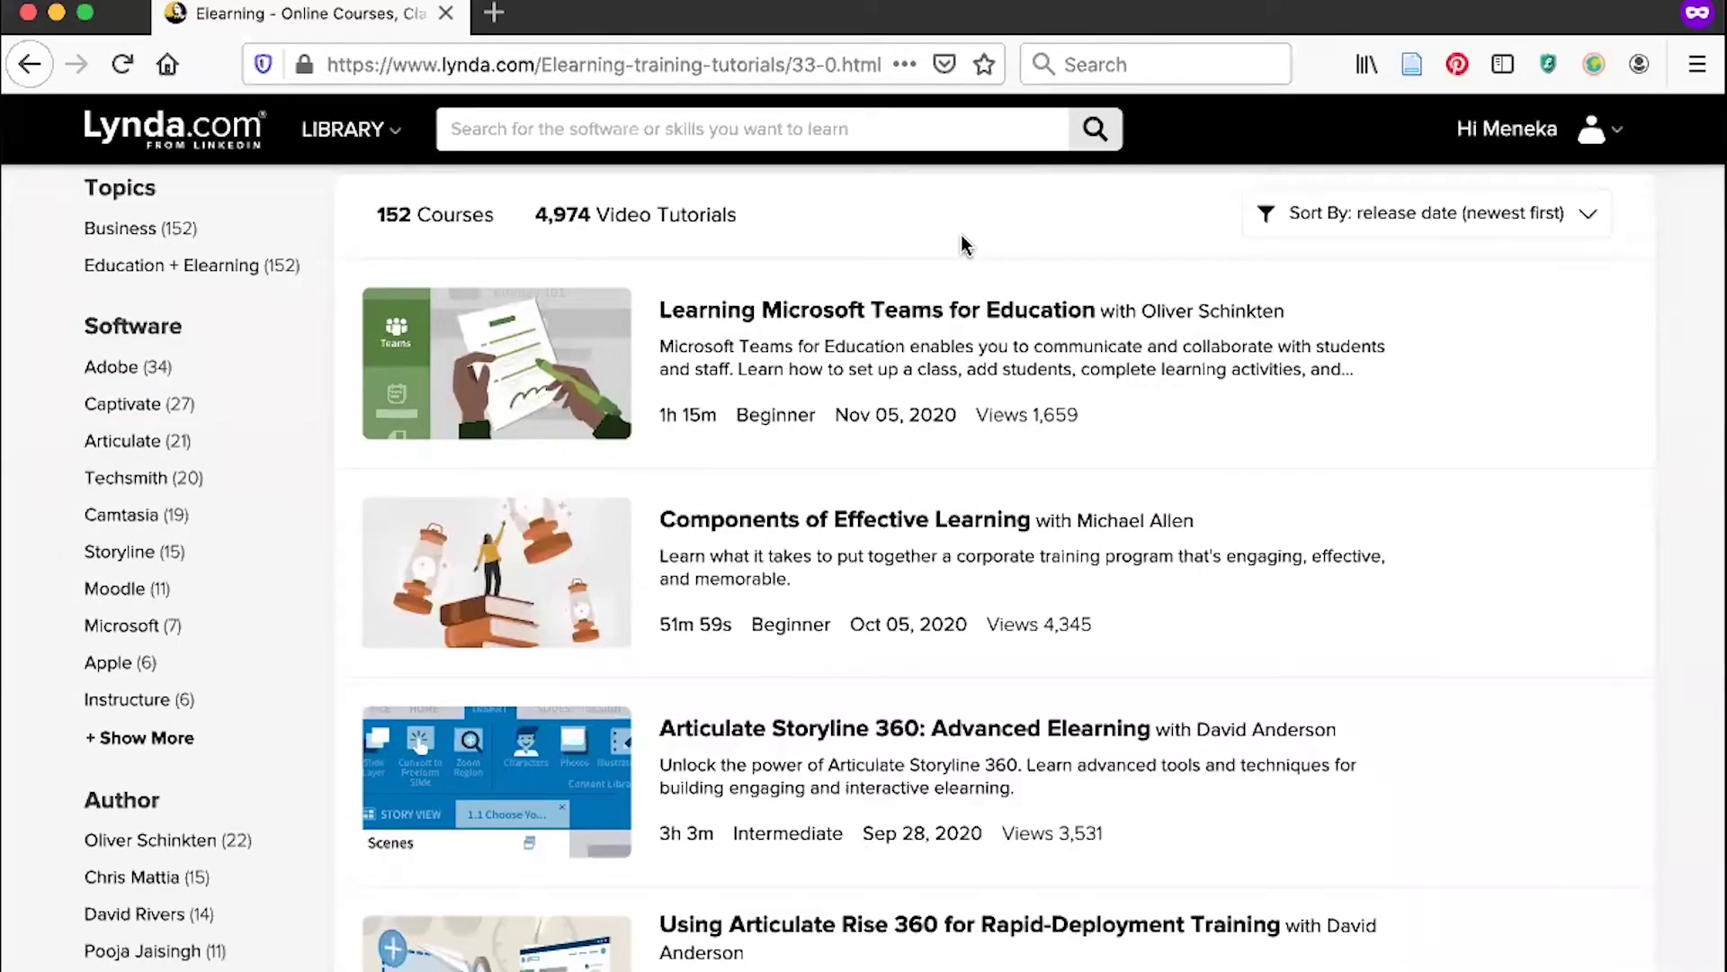
Open Learning Microsoft Teams for Education and scroll through its course contents.
click(927, 310)
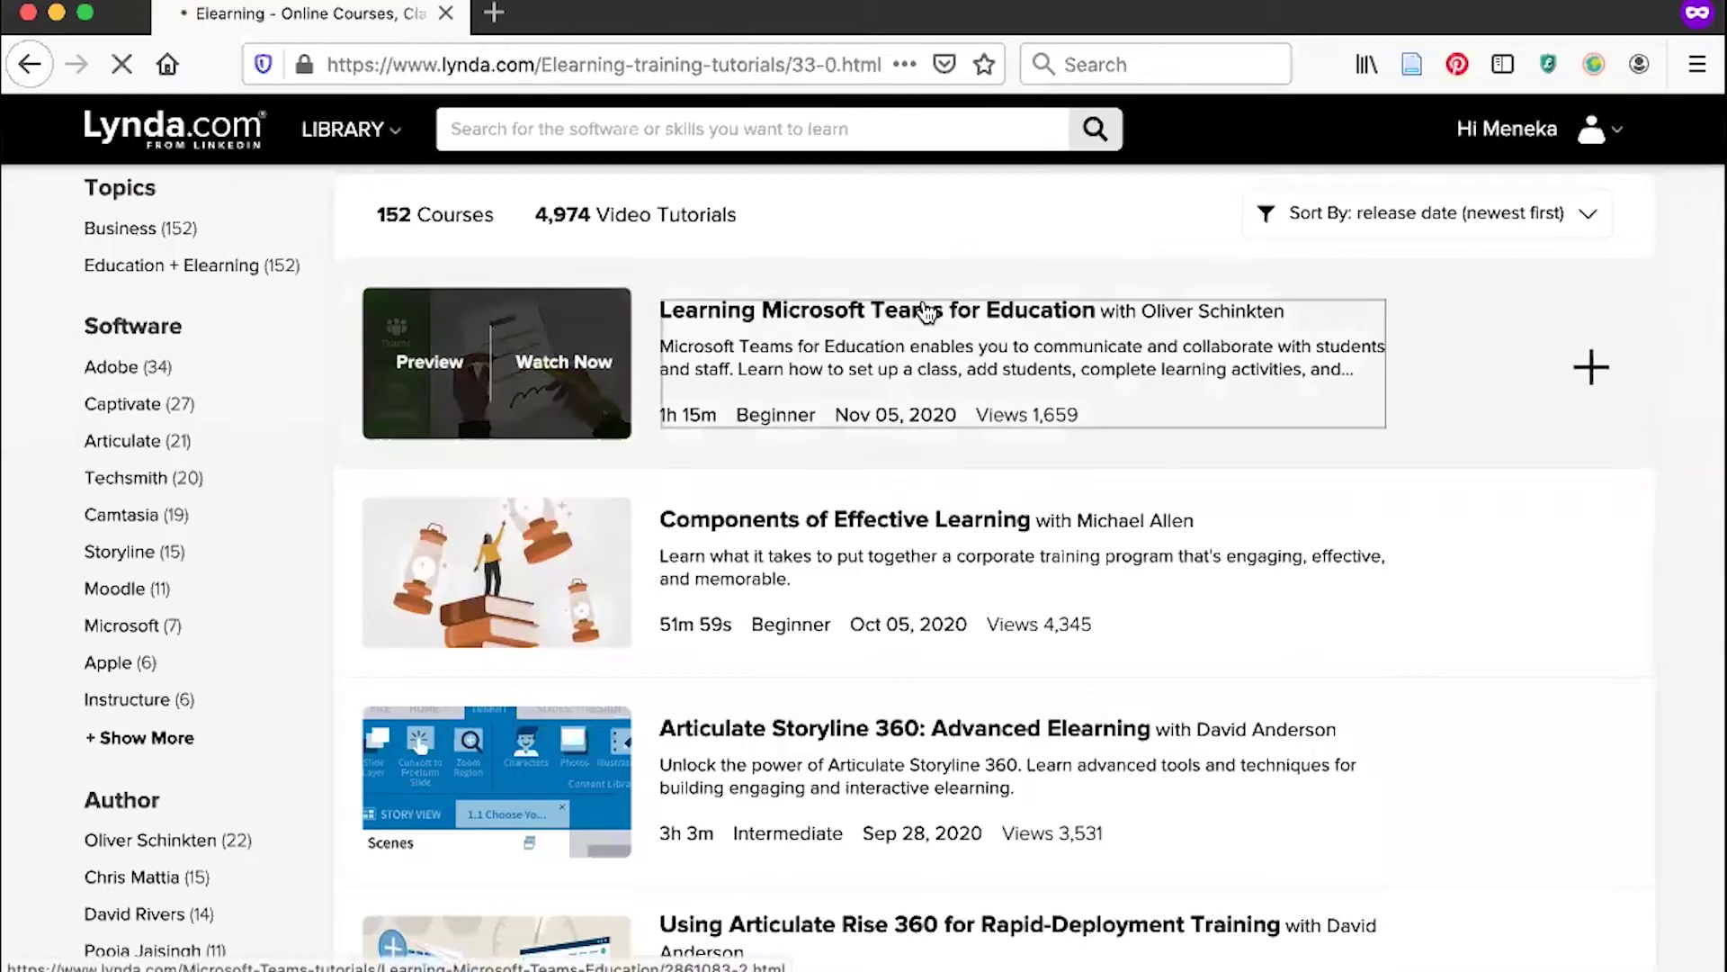
scroll(555, 276, down, 1)
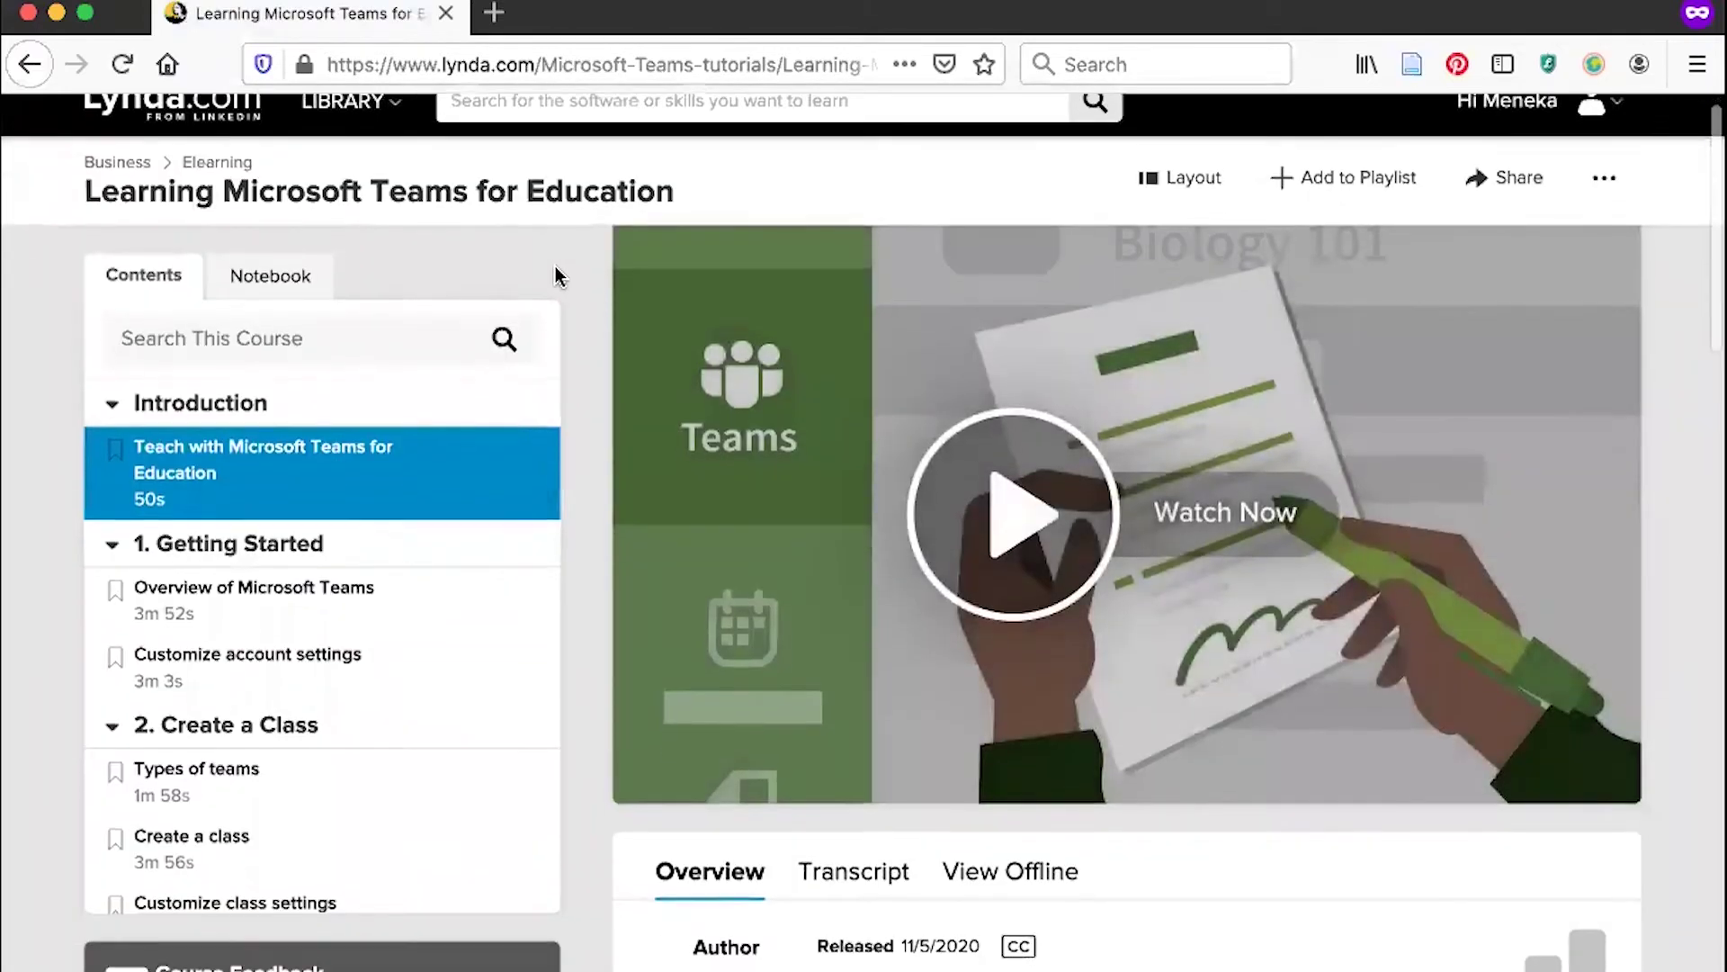
scroll(555, 274, down, 2)
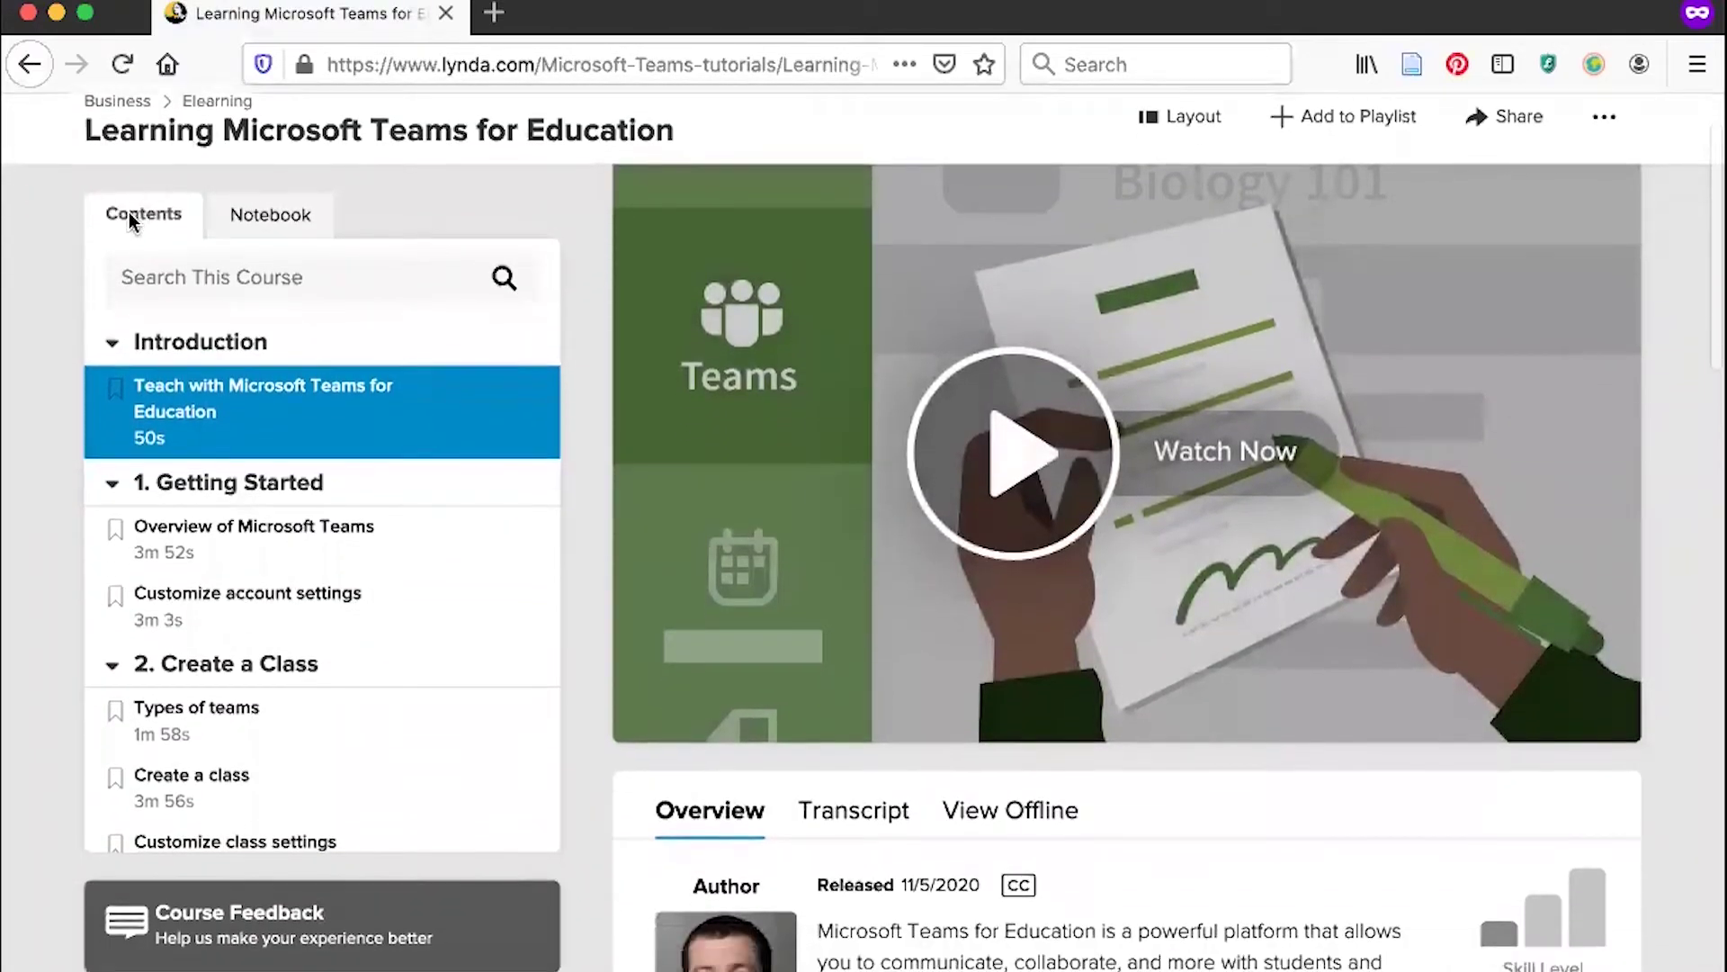
scroll(532, 401, down, 1)
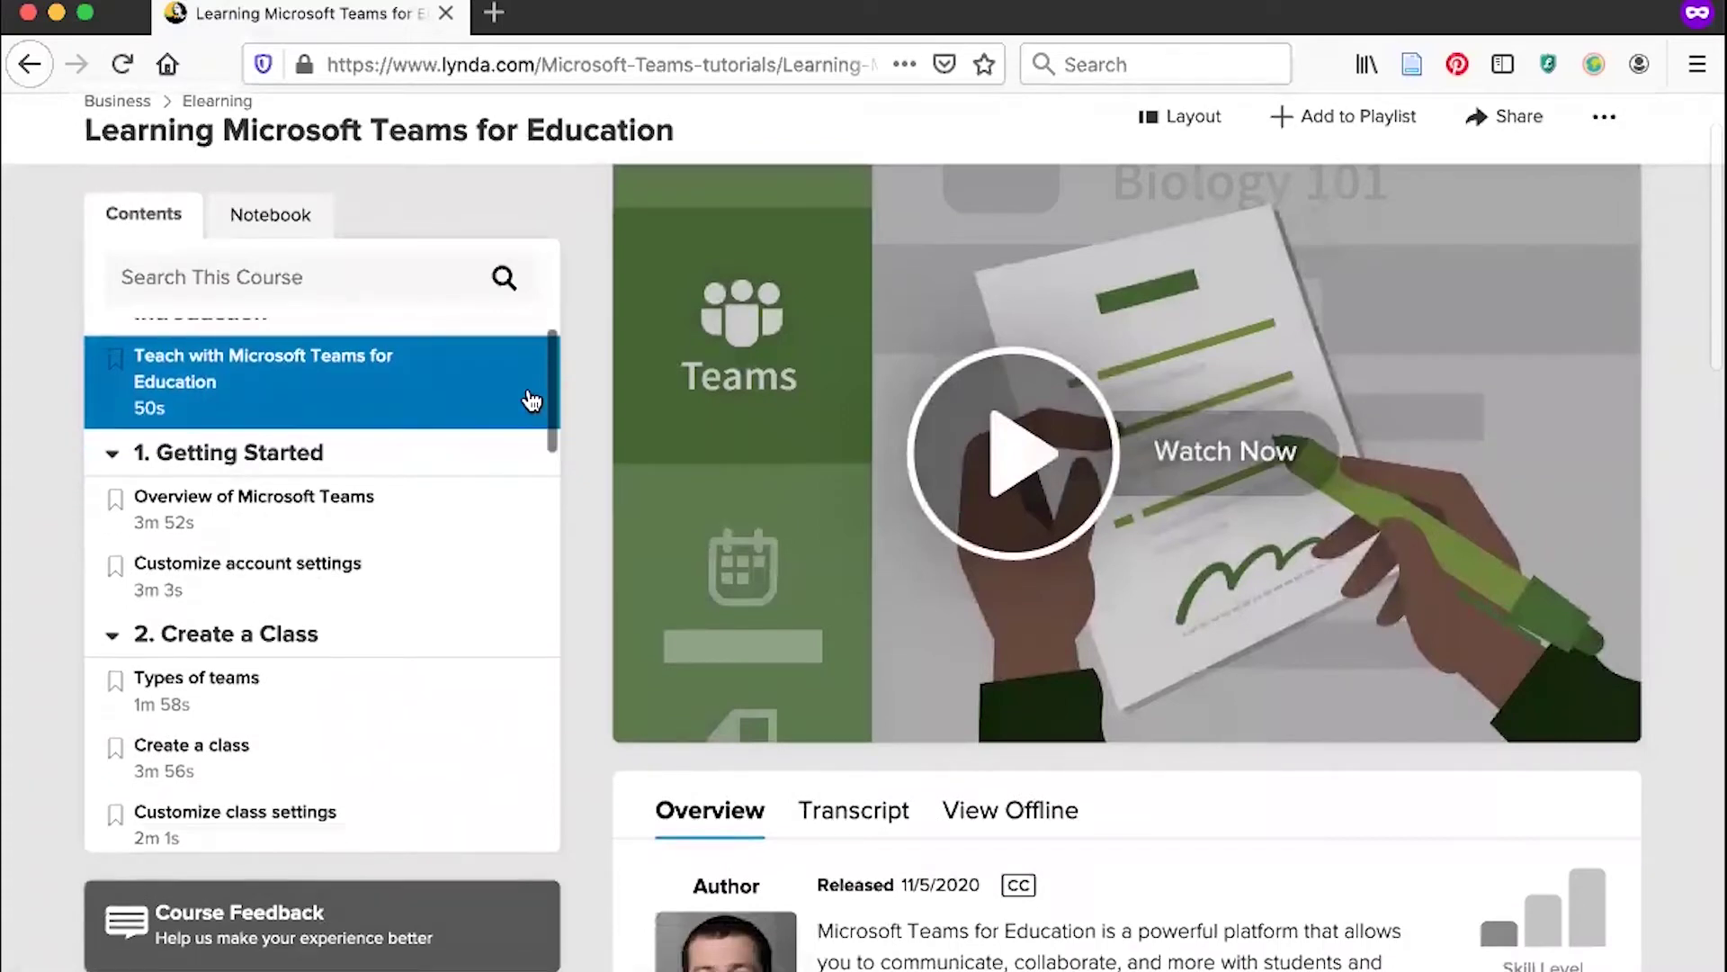
scroll(532, 401, down, 1)
scroll(549, 390, down, 1)
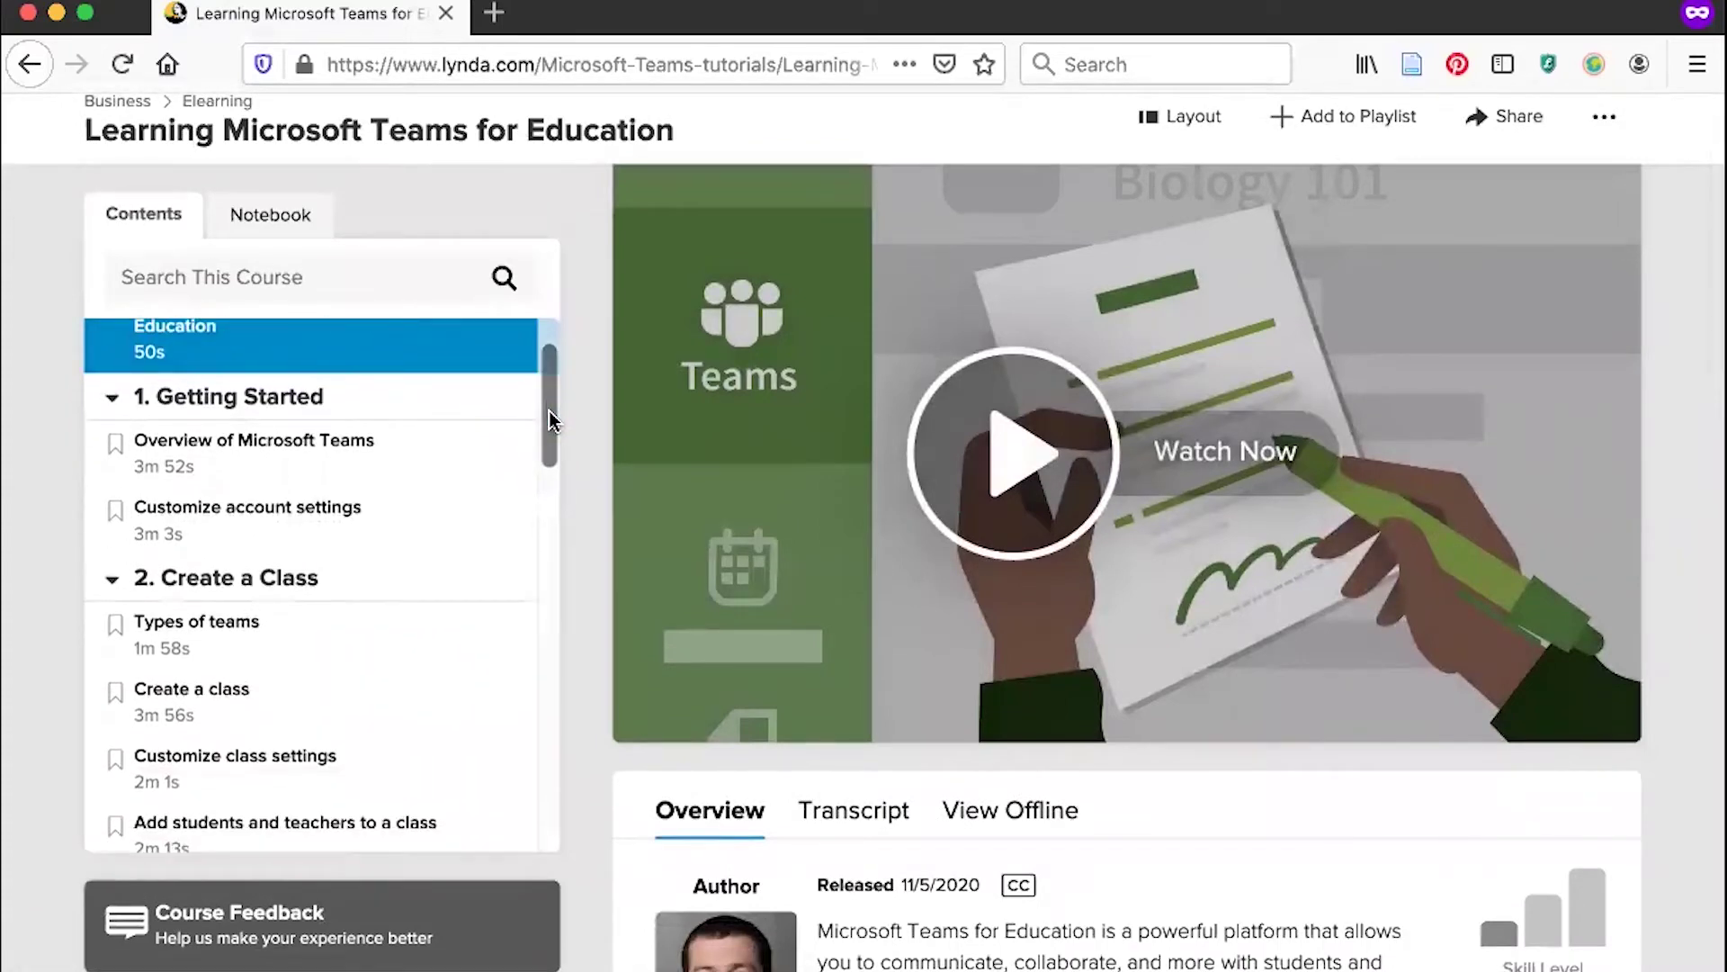
drag(548, 410, 532, 309)
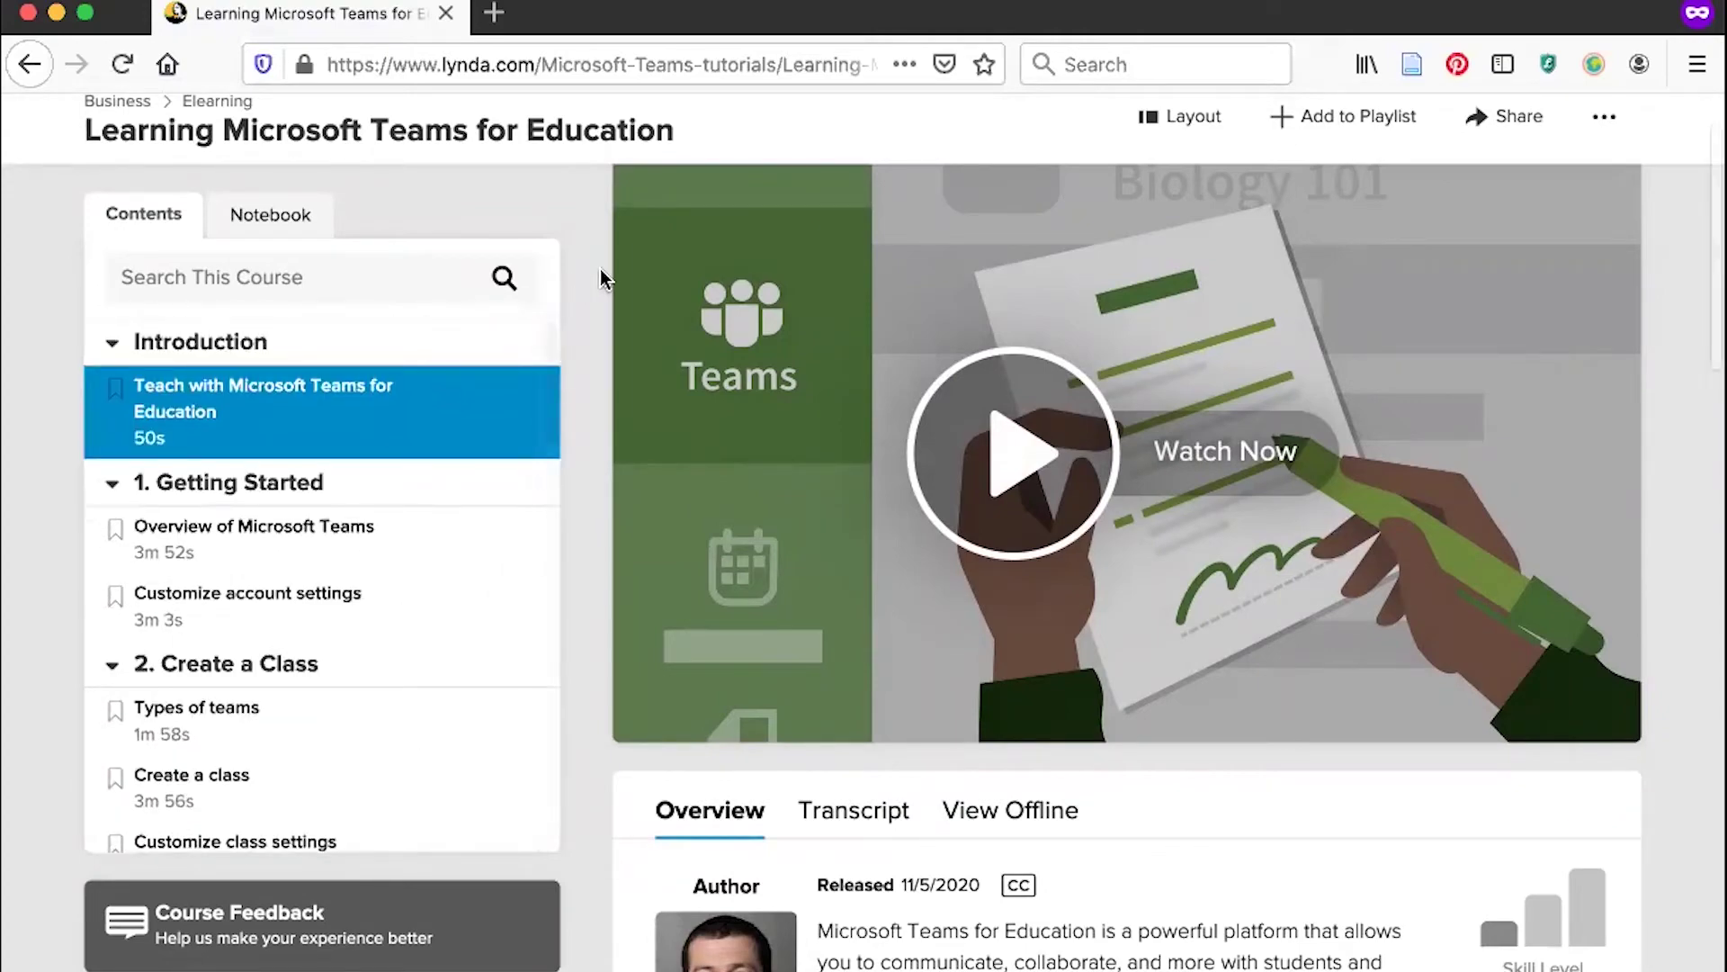
scroll(1669, 211, down, 2)
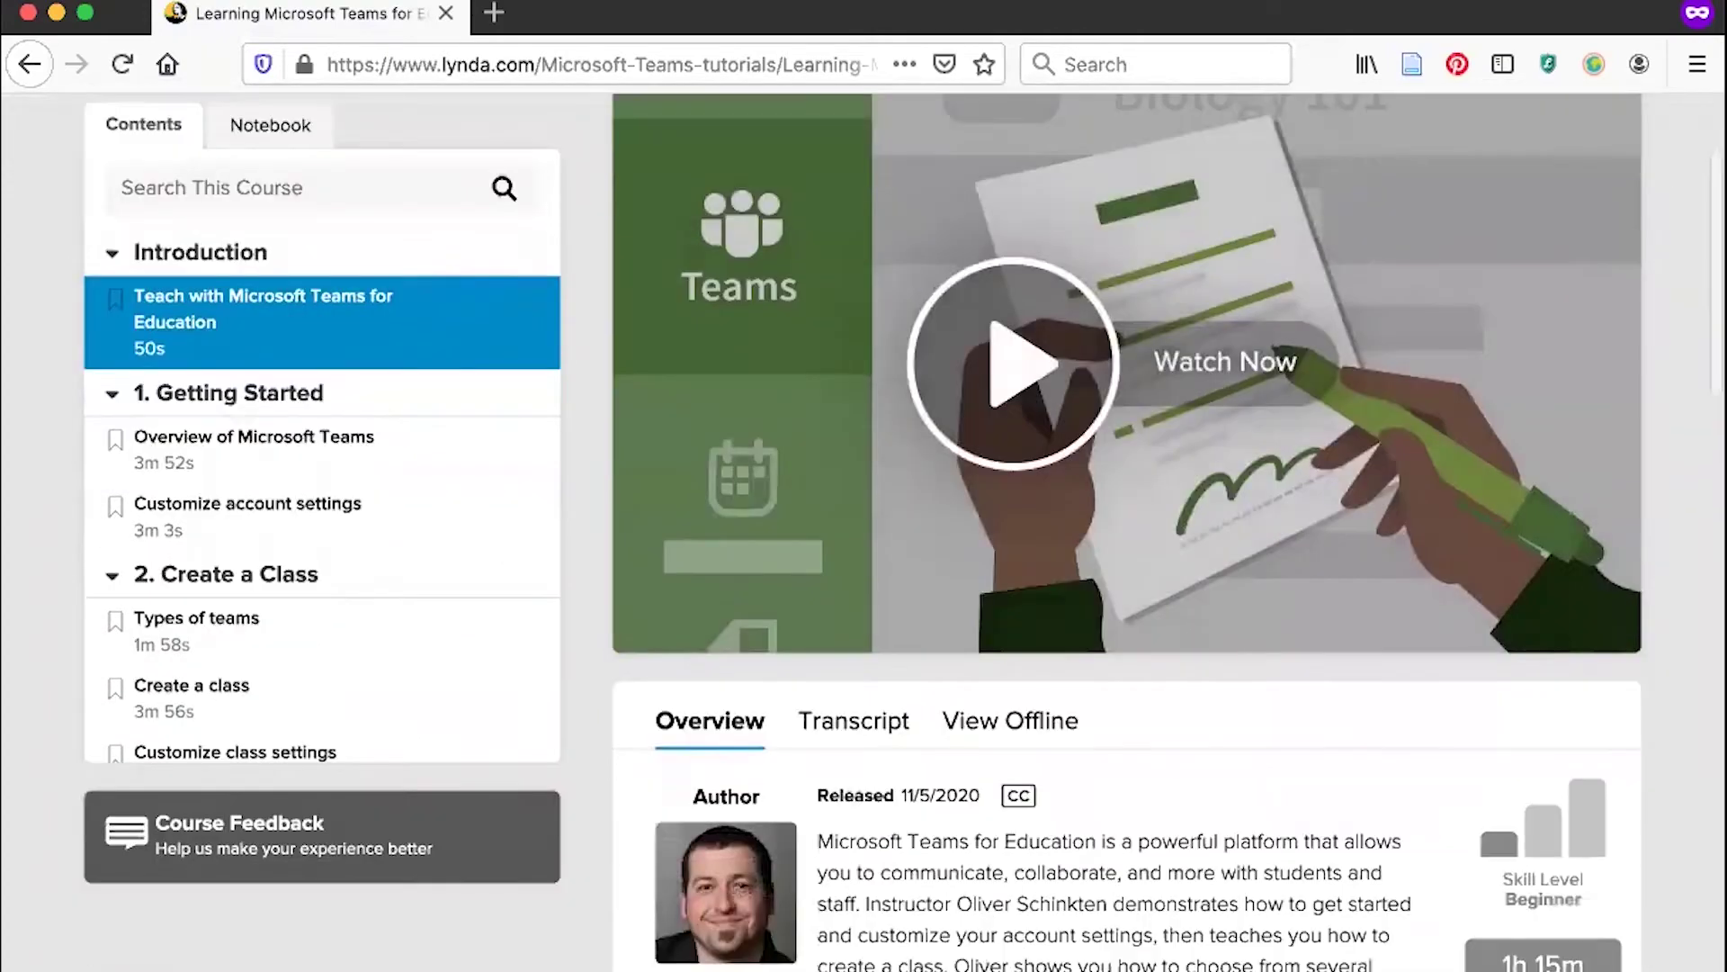
scroll(1271, 180, down, 6)
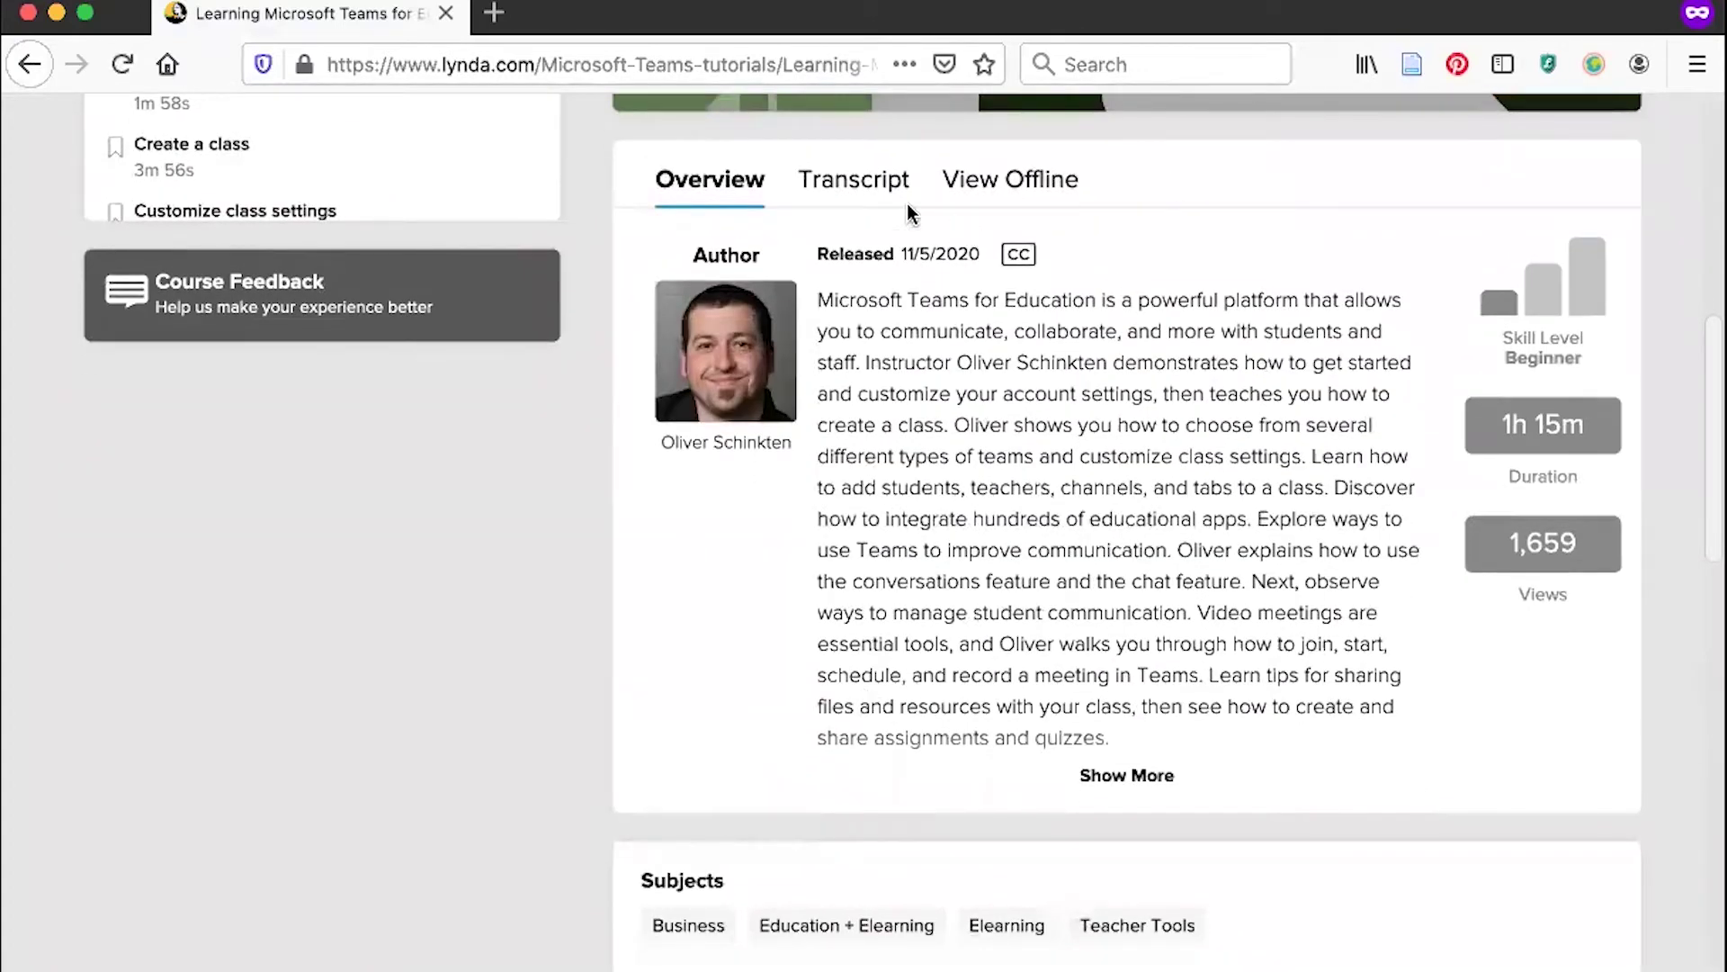
View the course's Transcript, View Offline and Overview sections.
click(875, 196)
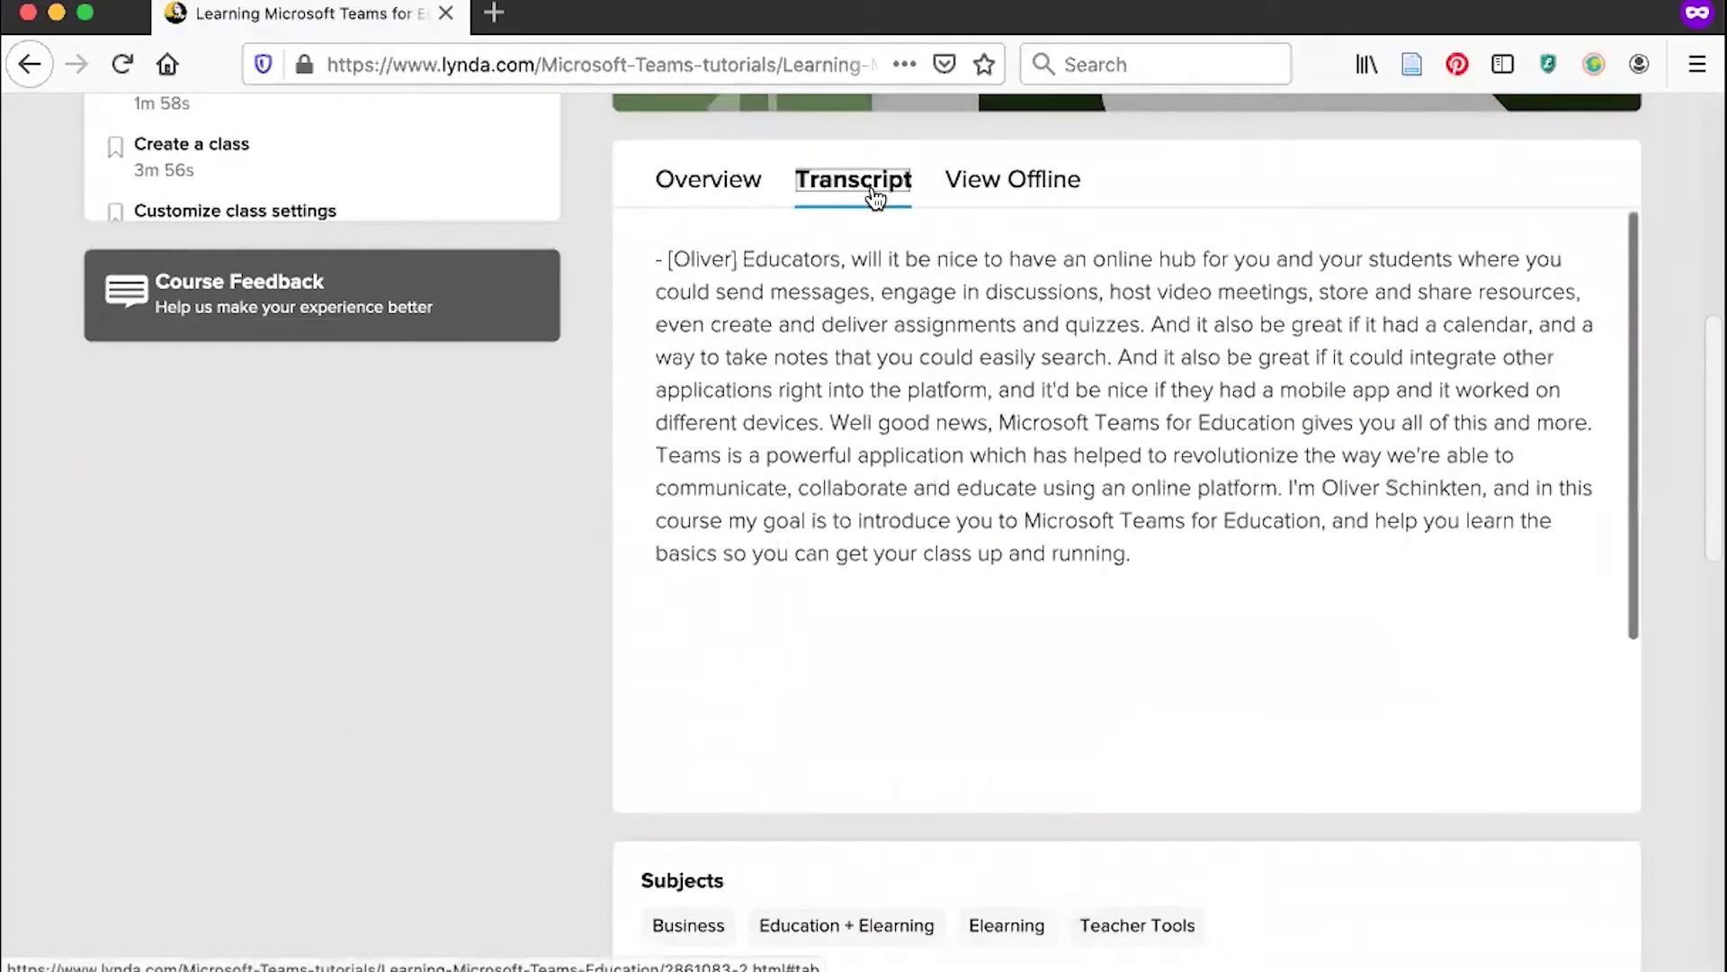
click(994, 194)
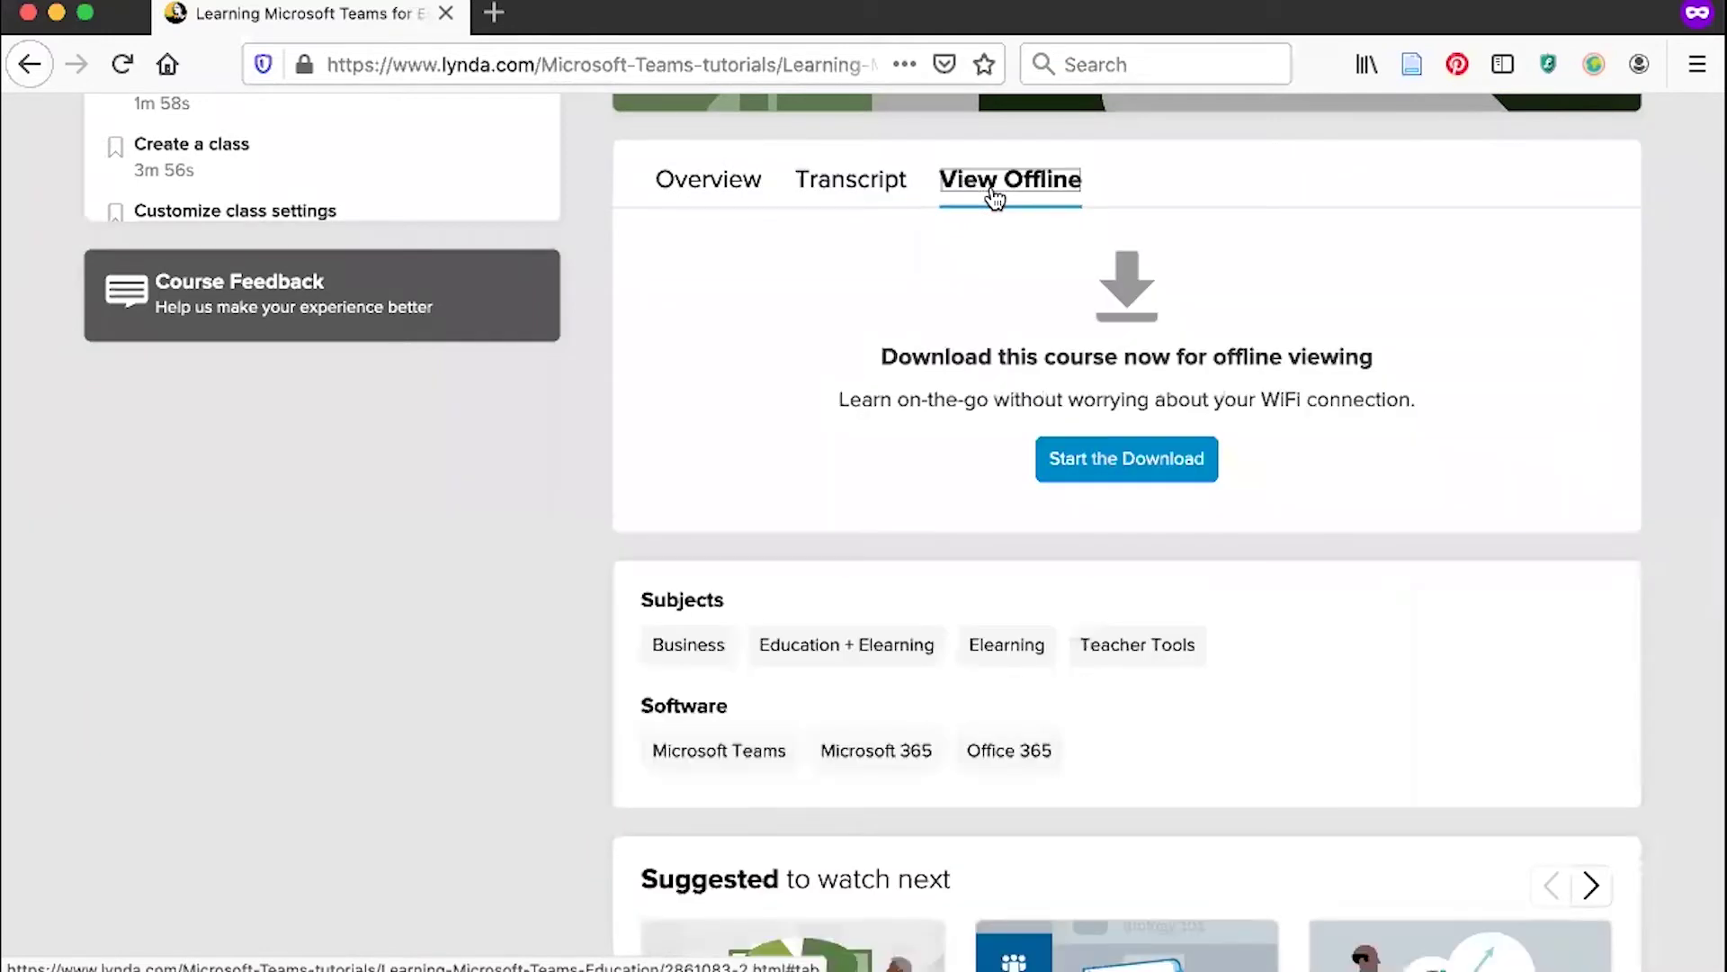
click(717, 202)
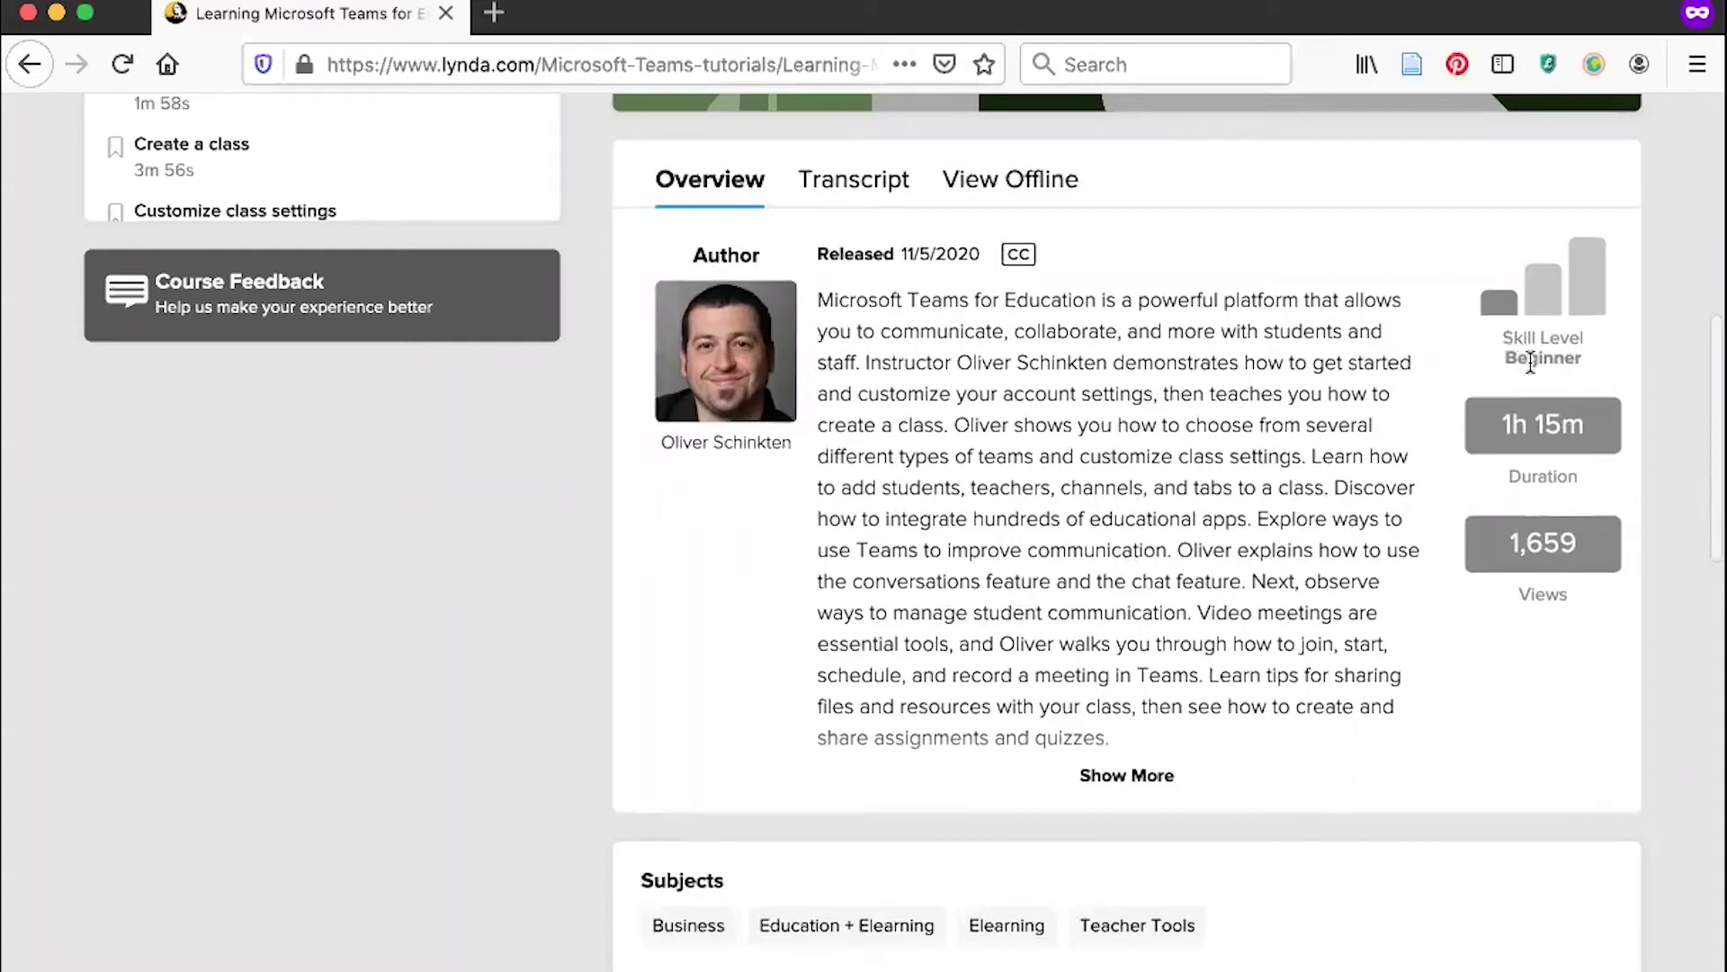
scroll(1286, 407, up, 8)
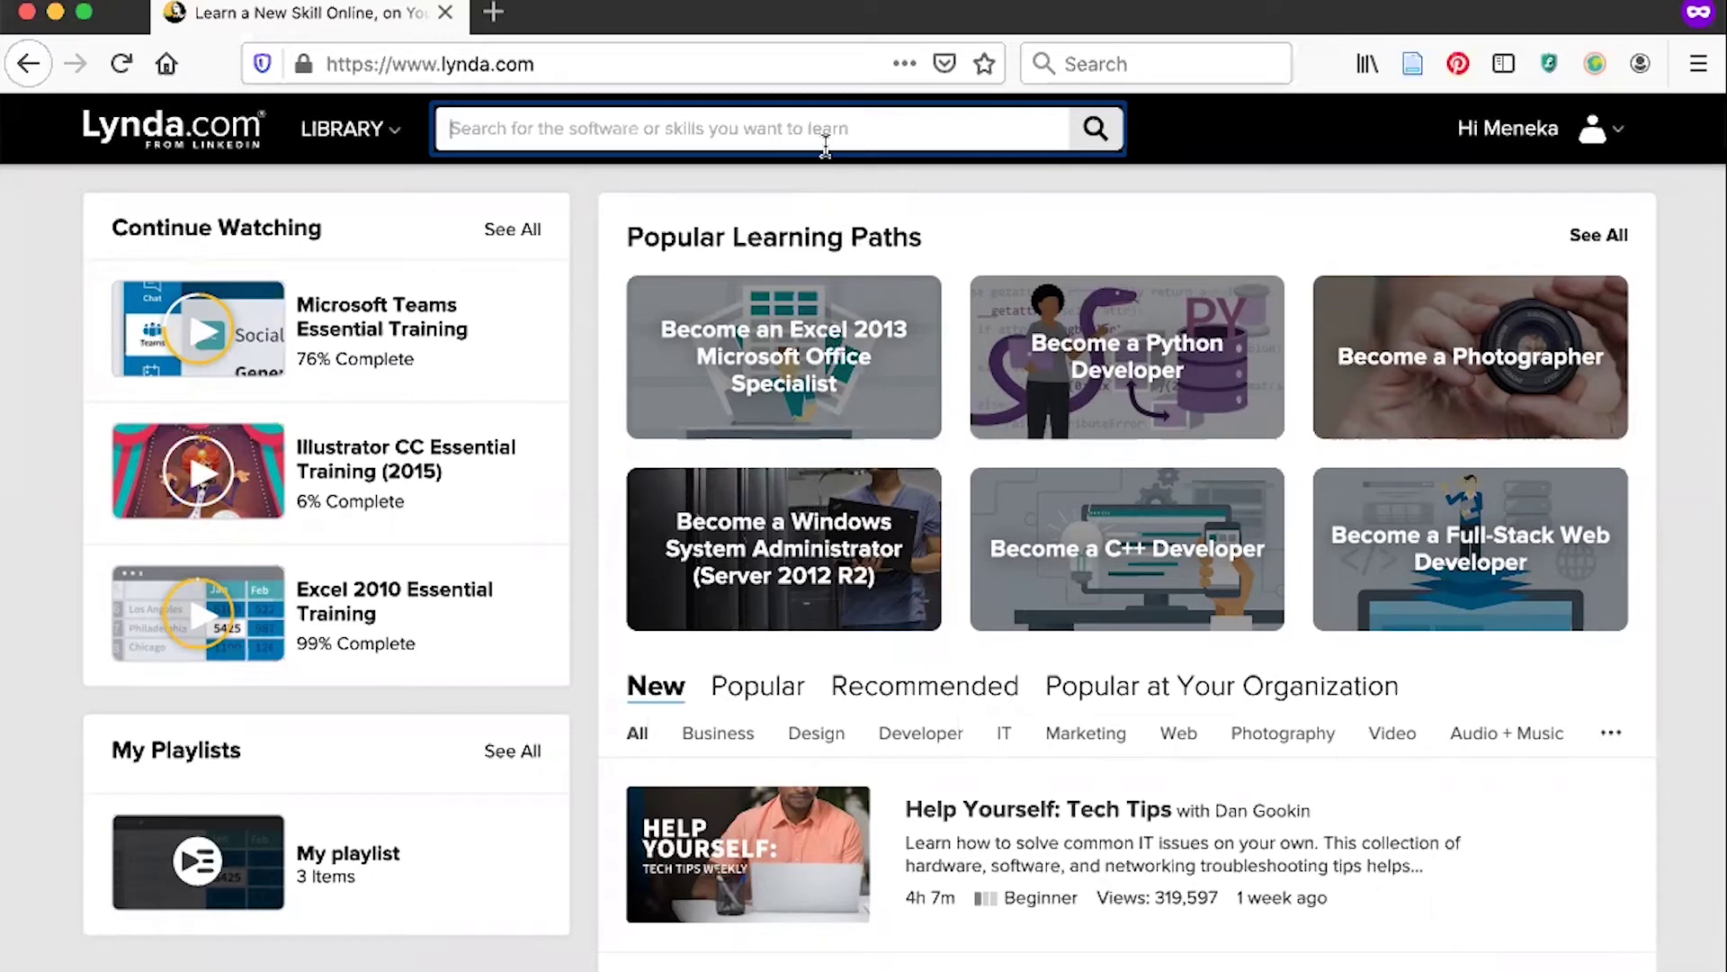
Search the Lynda.com library for photoshop courses.
text(photoshop)
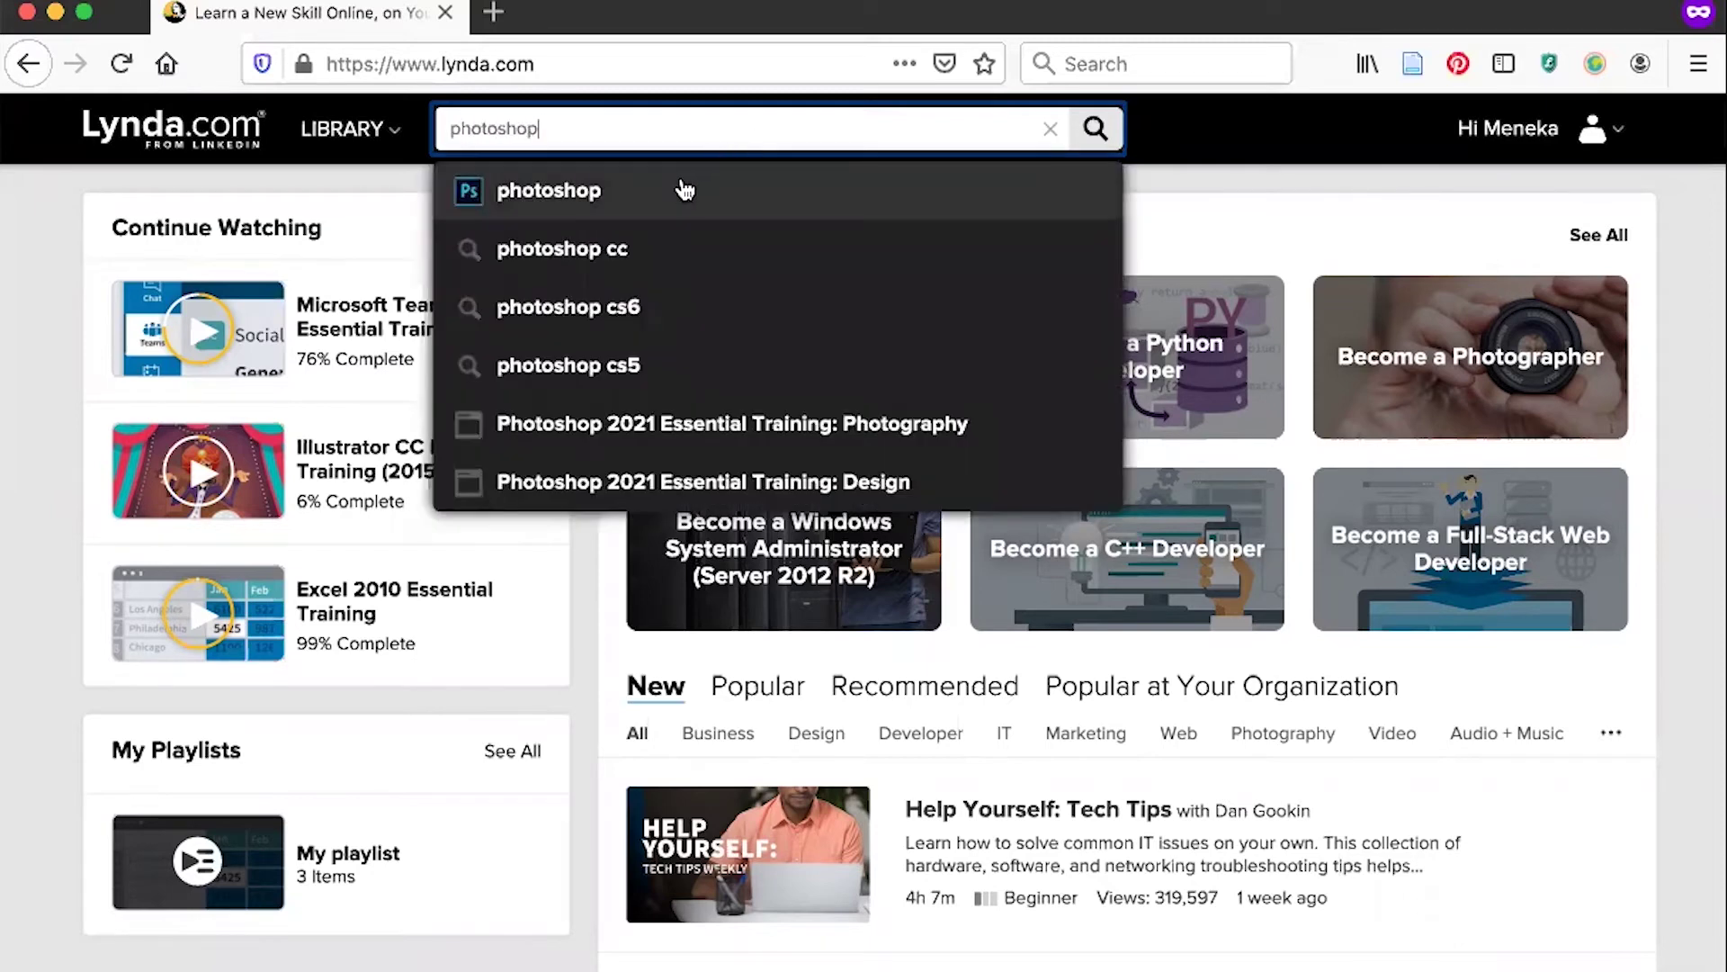
click(682, 194)
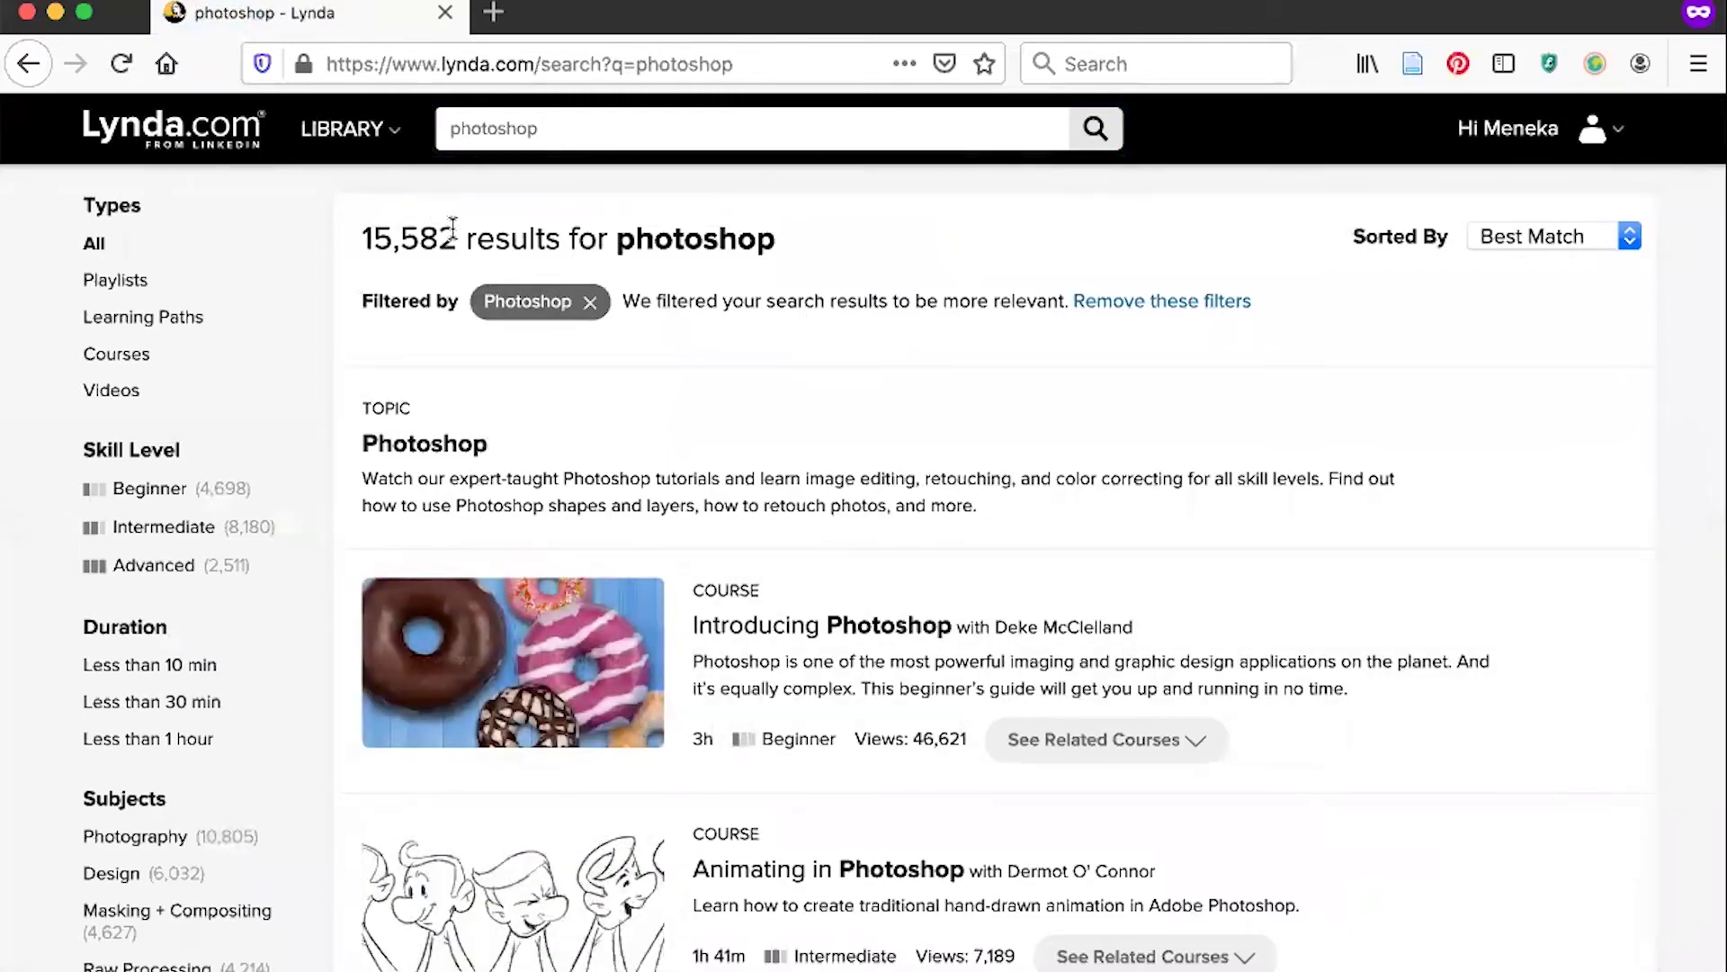
scroll(34, 416, down, 1)
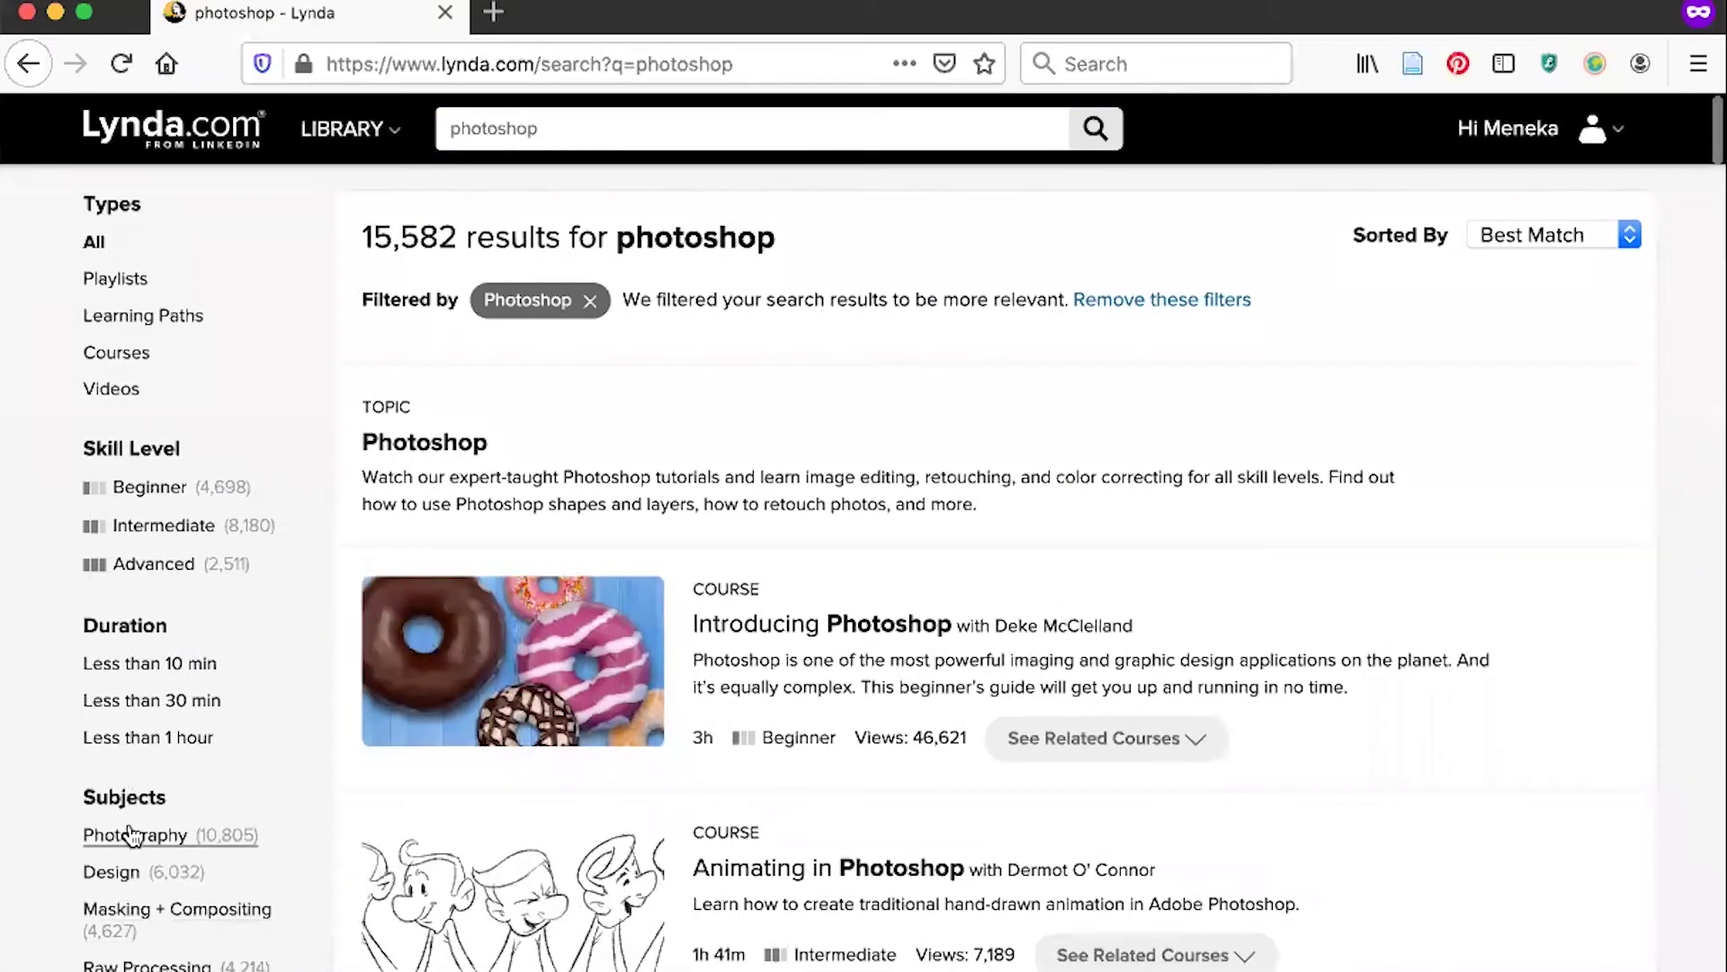
Filter the photoshop results to Beginner skill level and Less than 10 min duration.
click(115, 490)
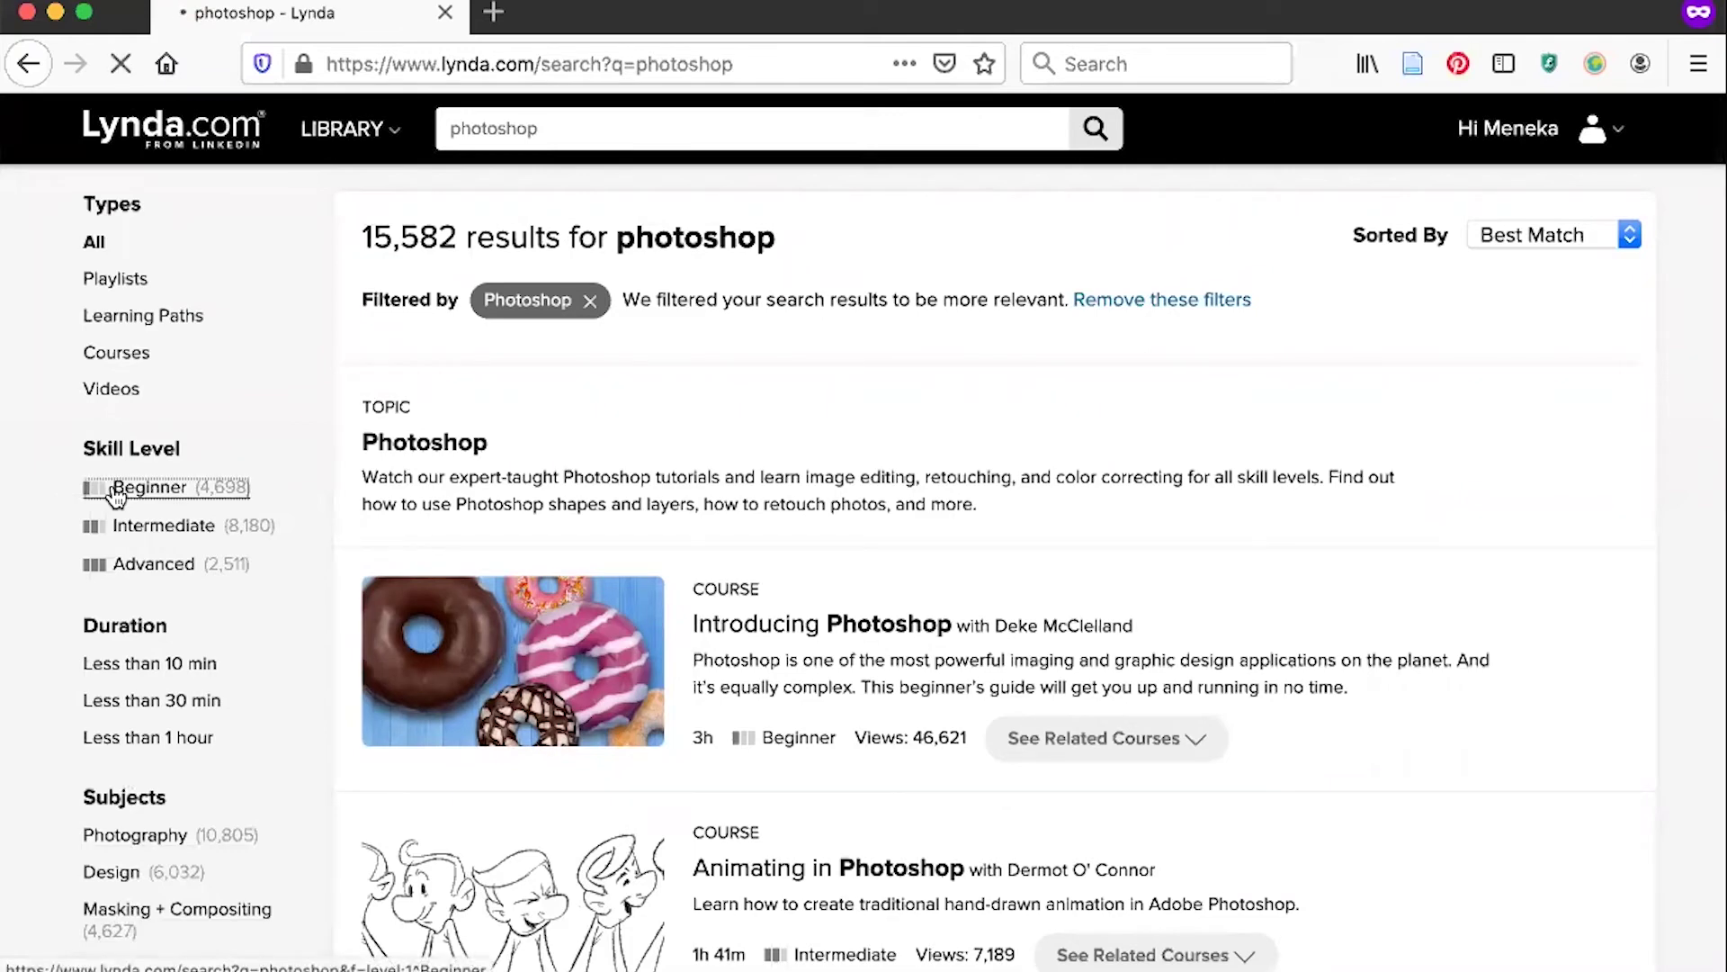
click(117, 588)
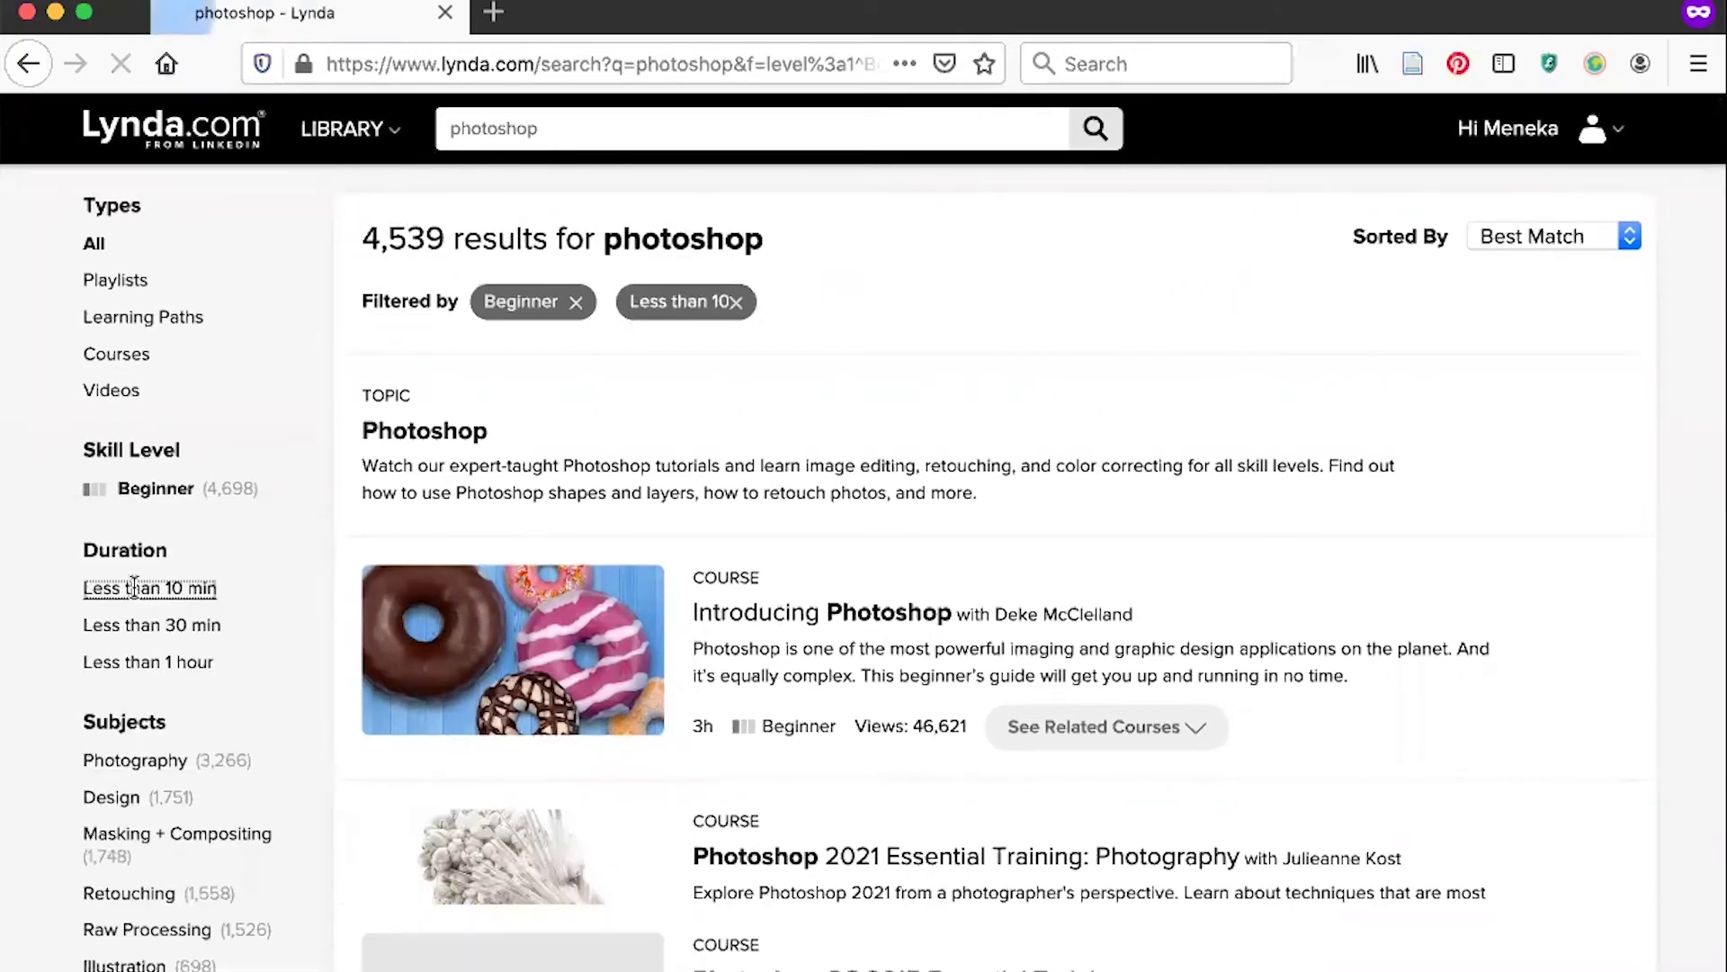
scroll(508, 507, down, 7)
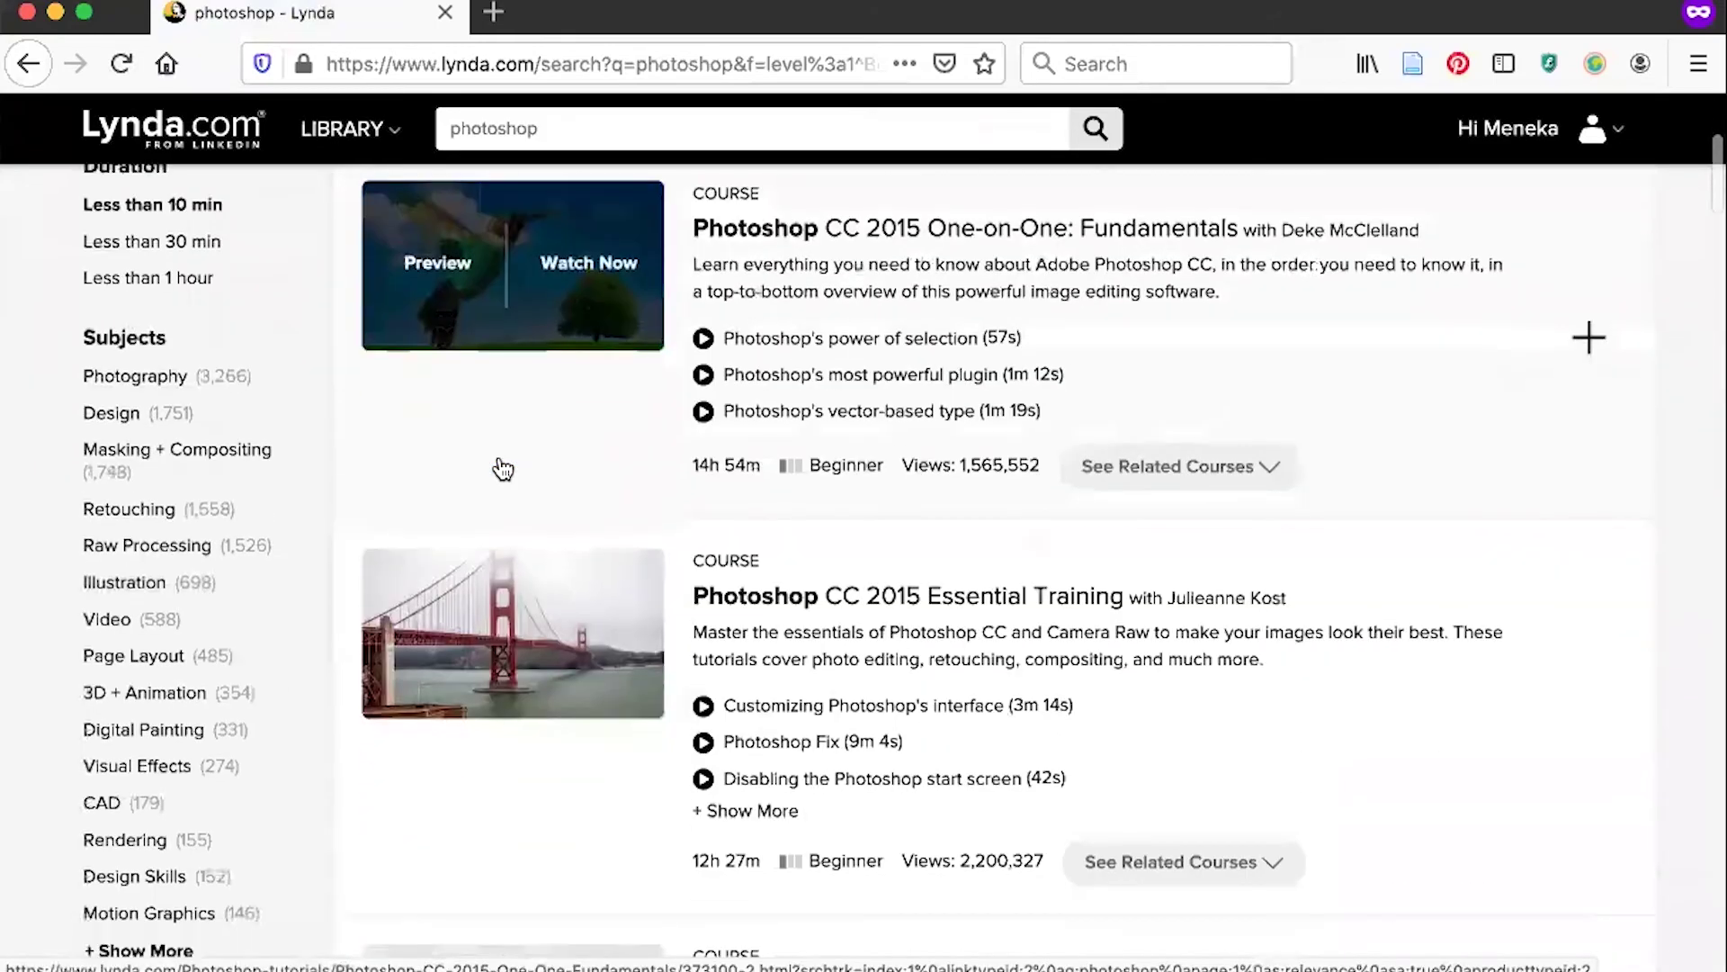
scroll(503, 466, up, 5)
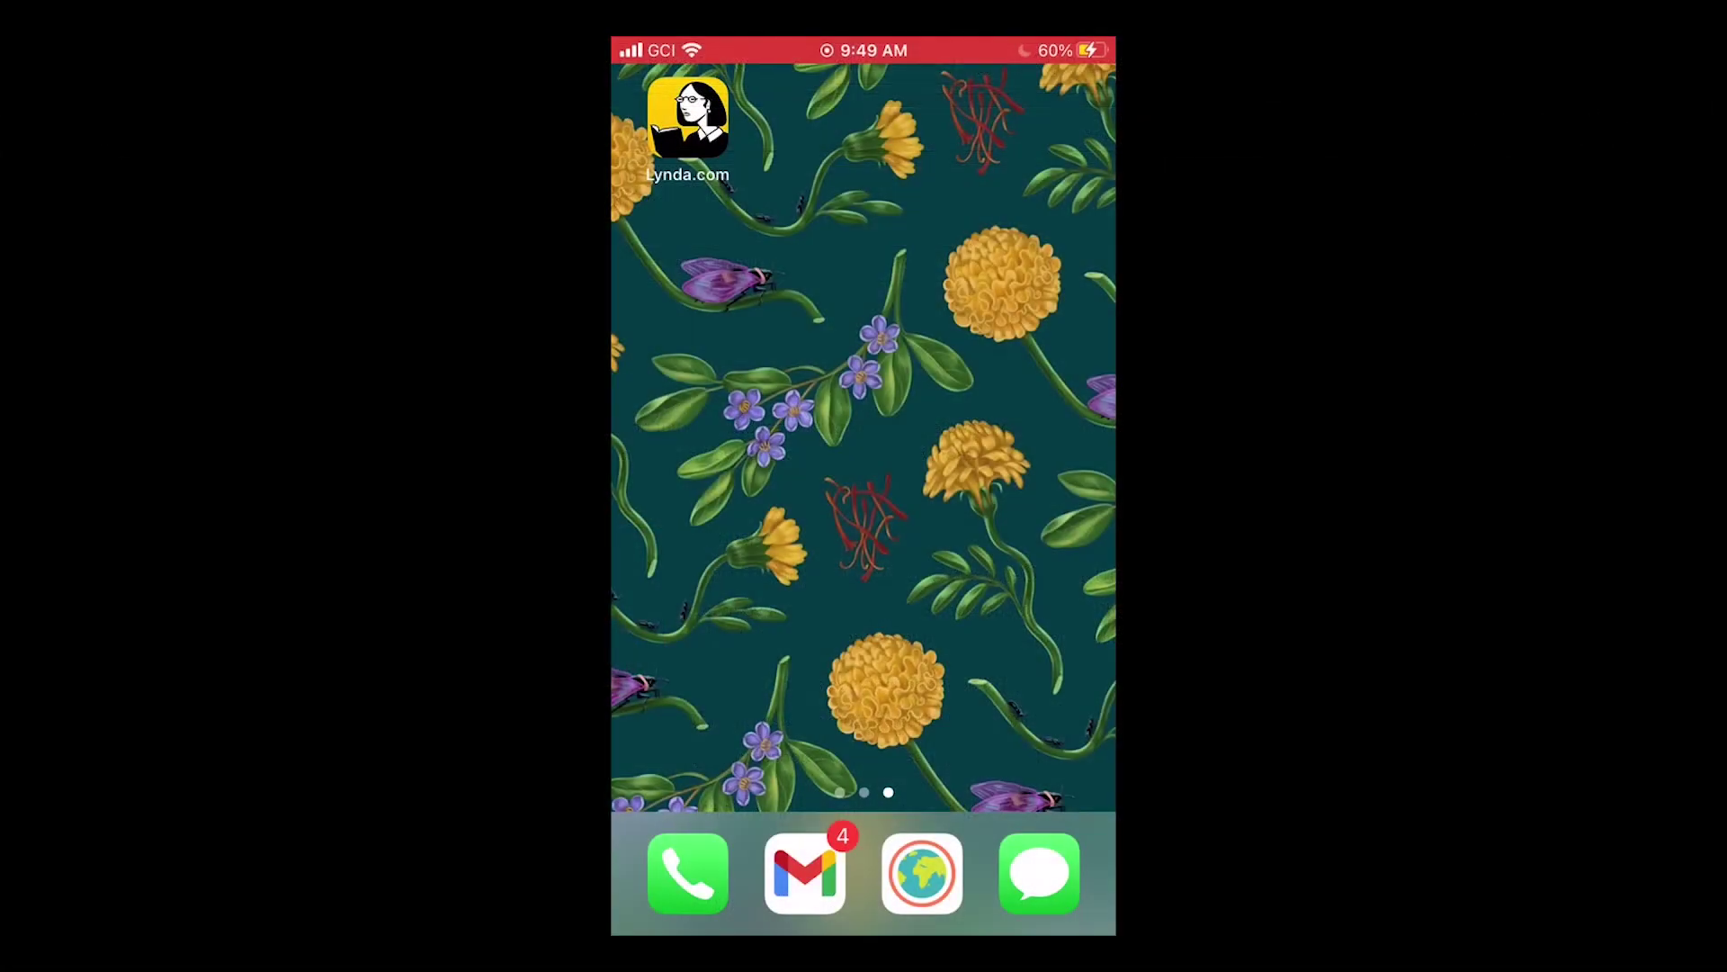
In the Lynda.com app, sign in as an organization member using web portal Library.muni.org.
click(688, 117)
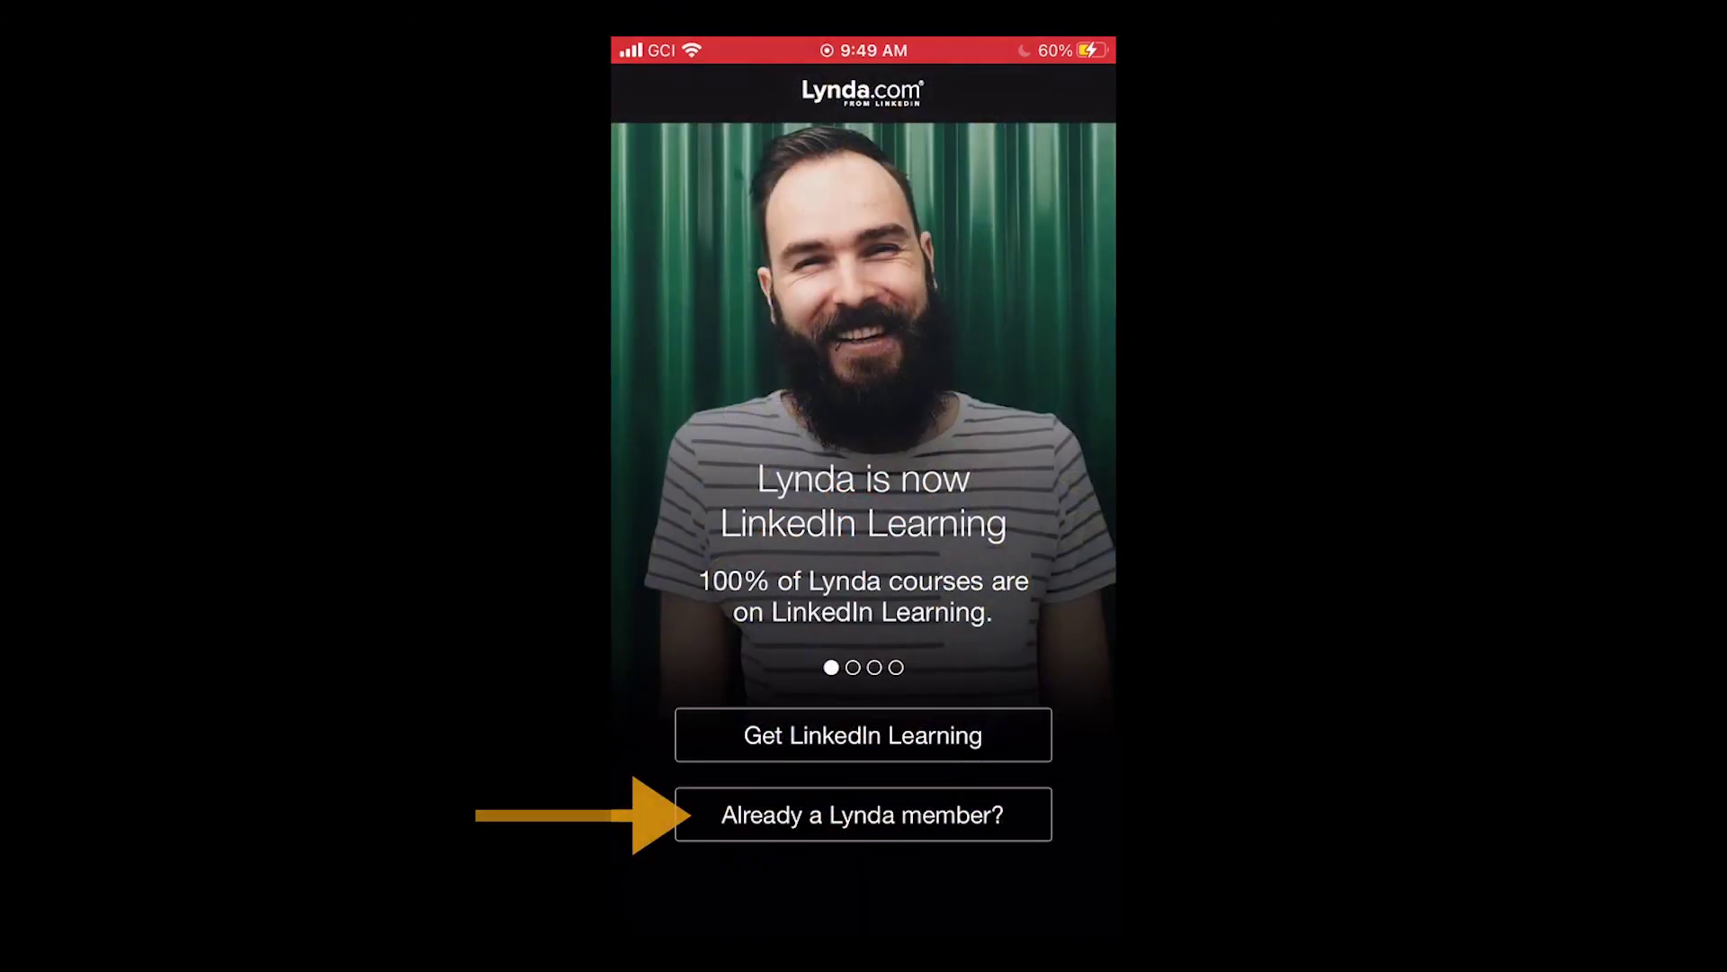
click(863, 814)
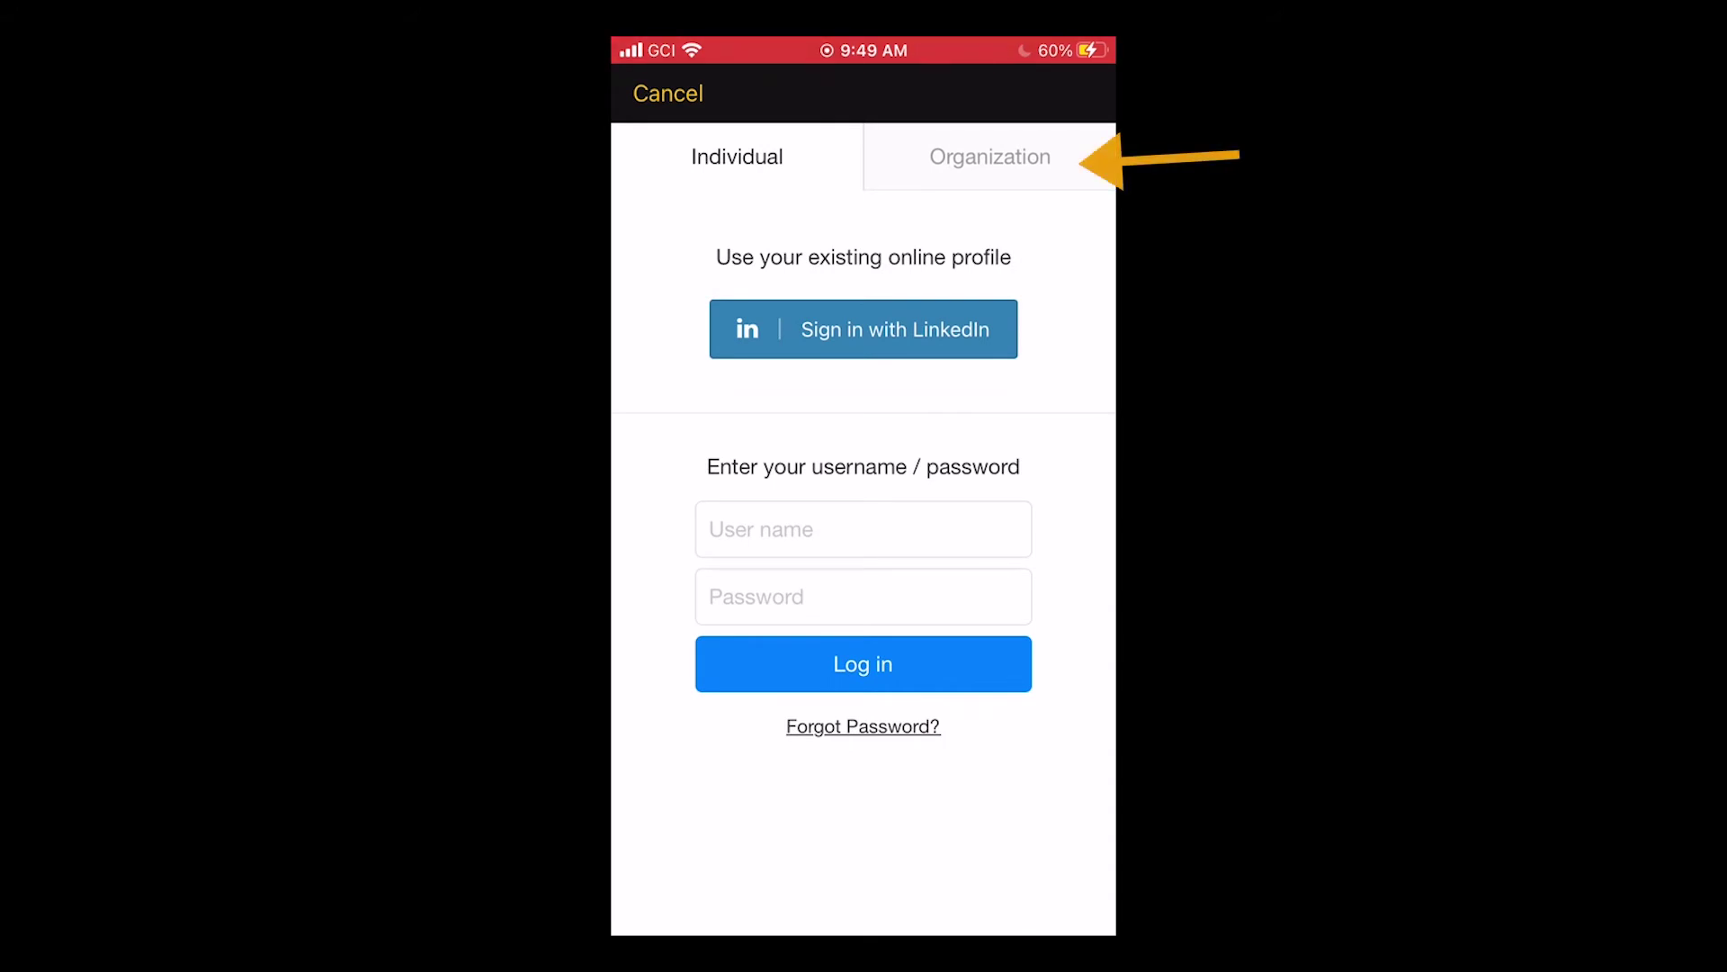
click(989, 157)
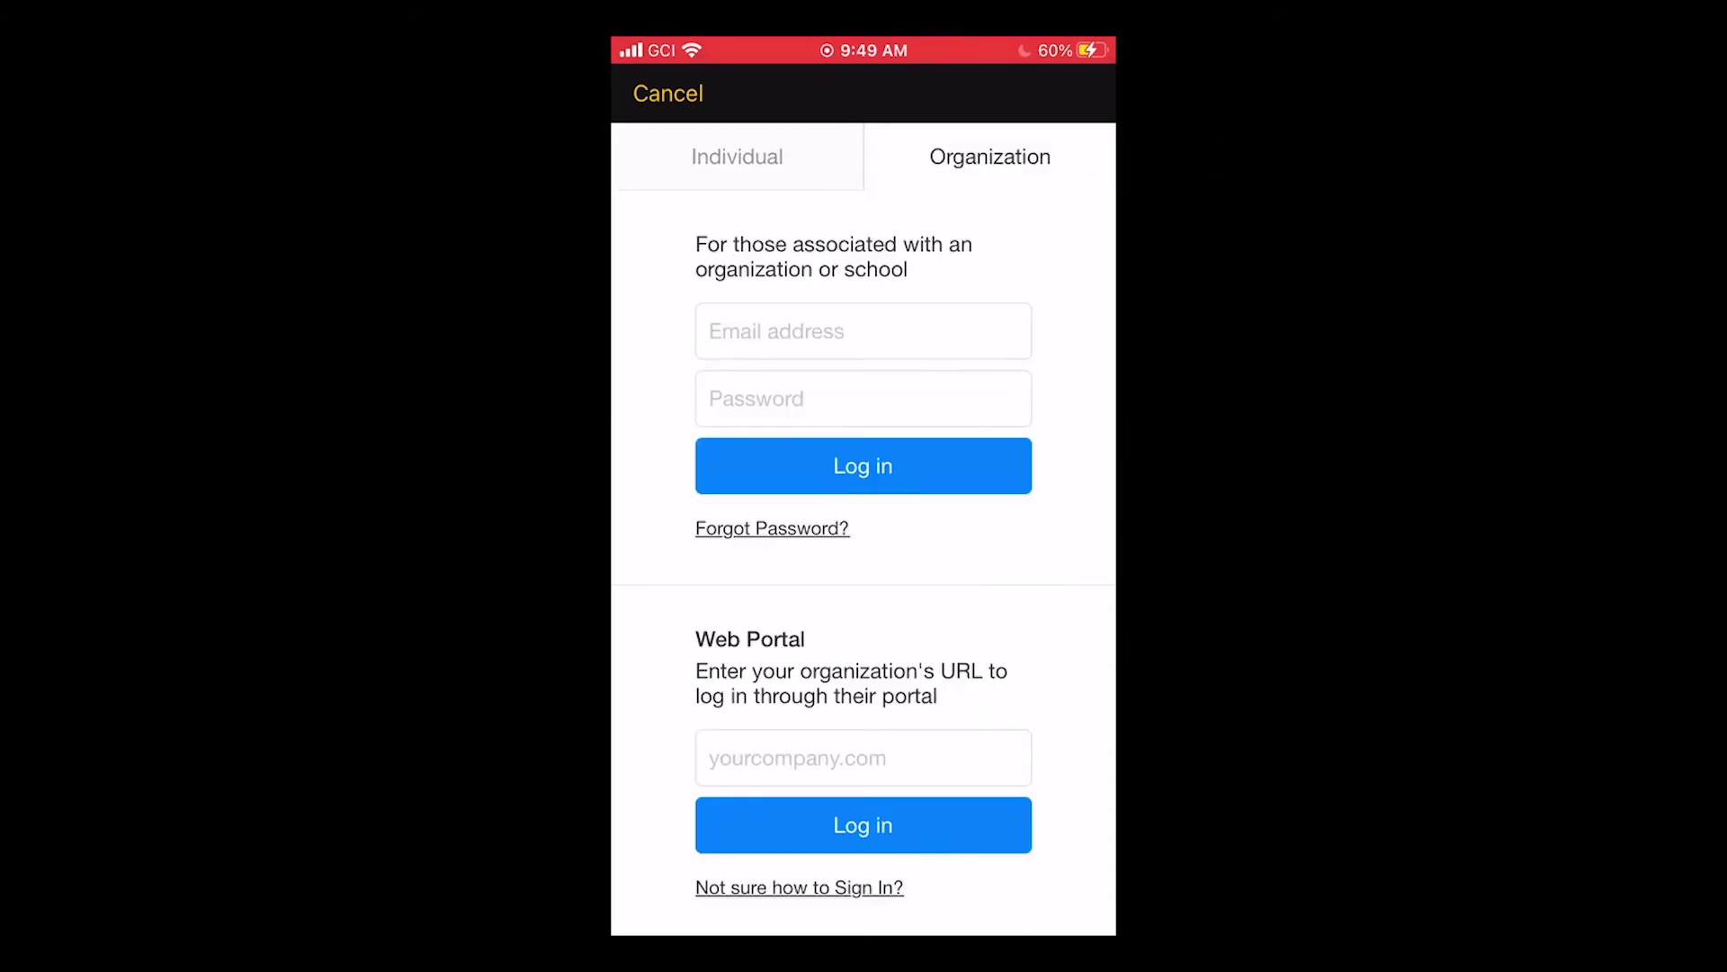
click(864, 758)
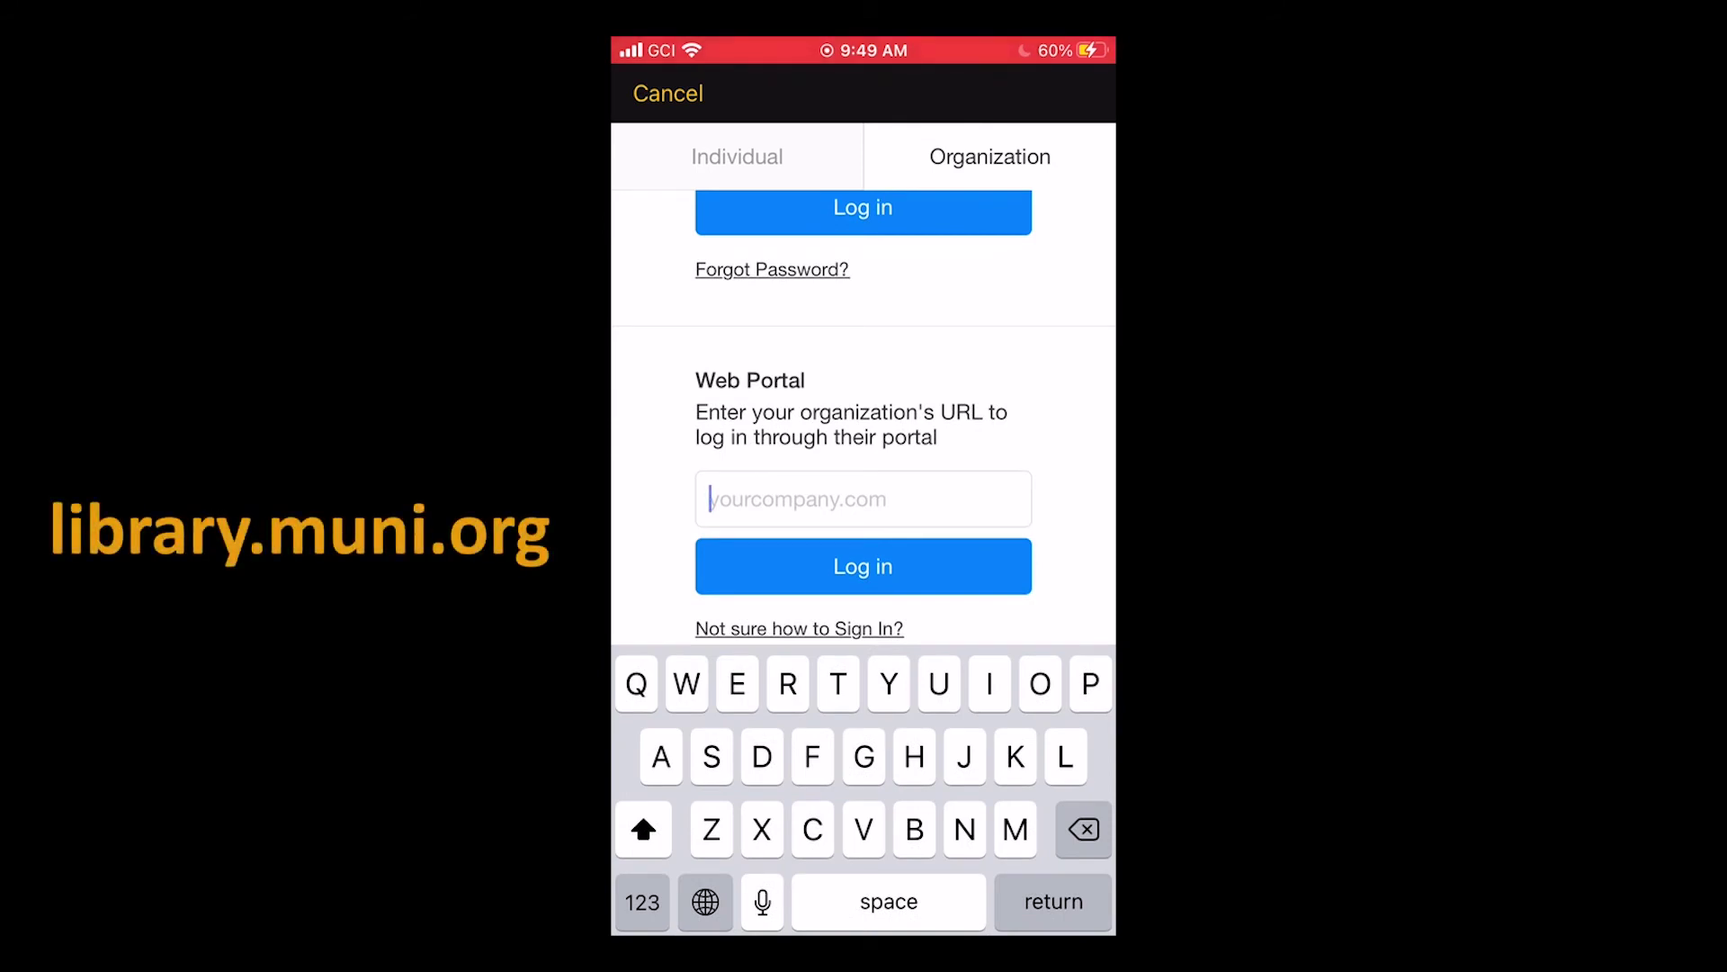
text(Librar)
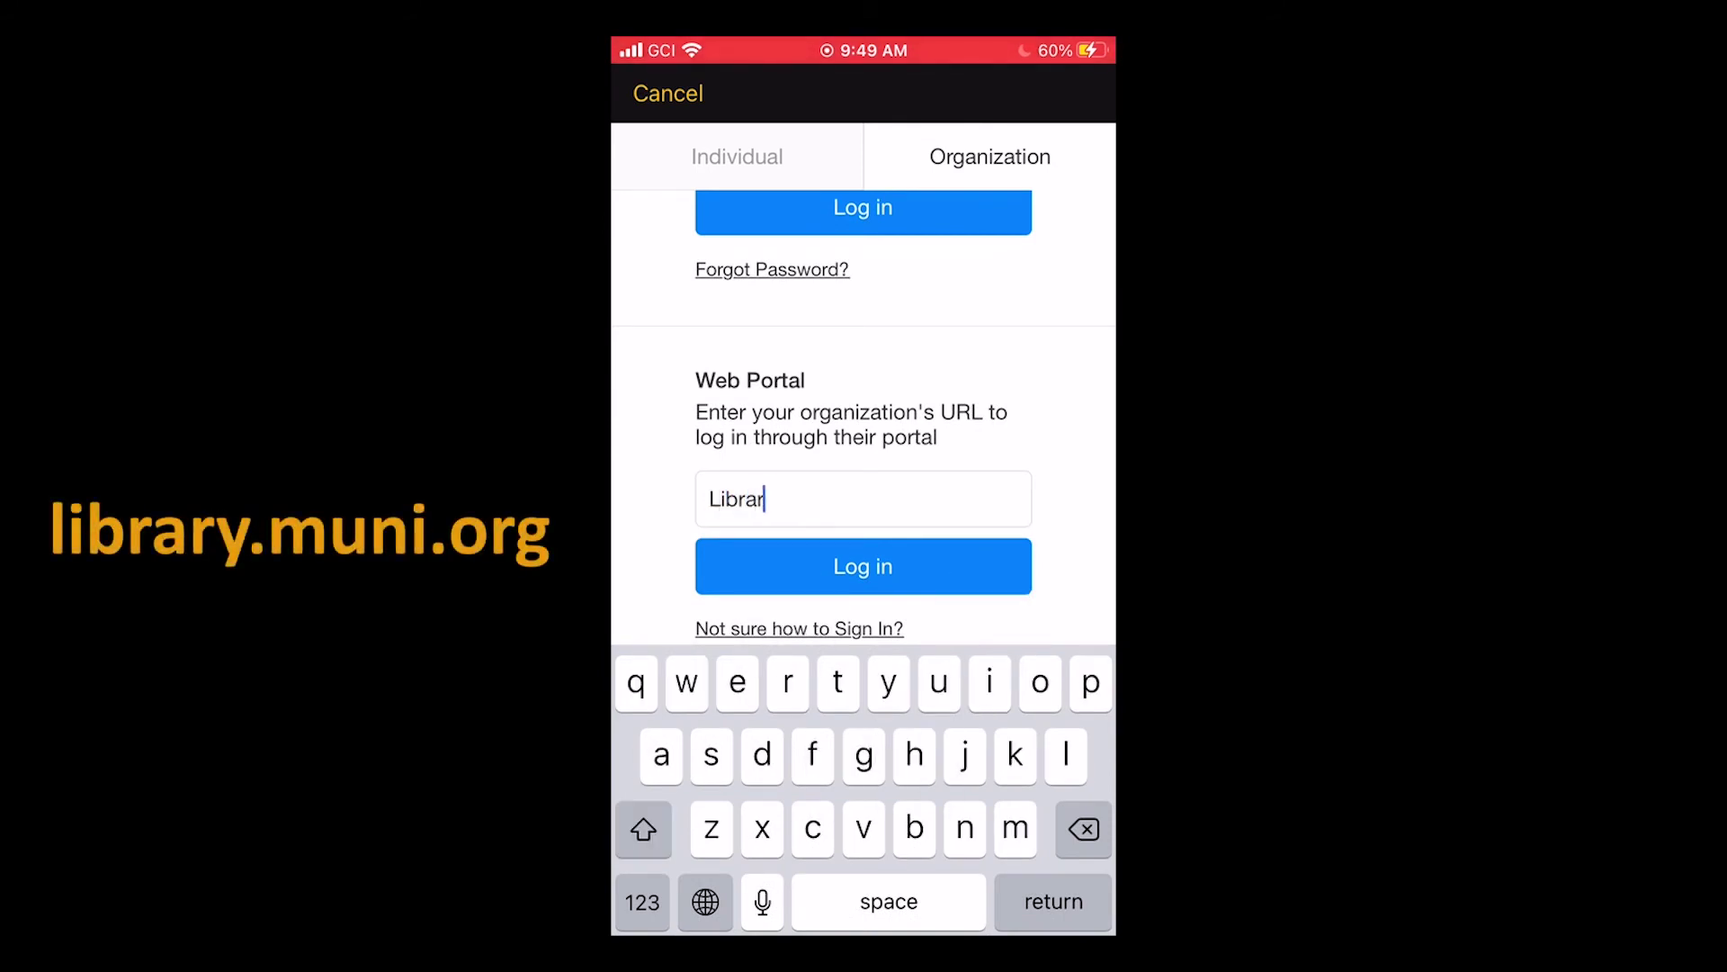
text(y.muni.)
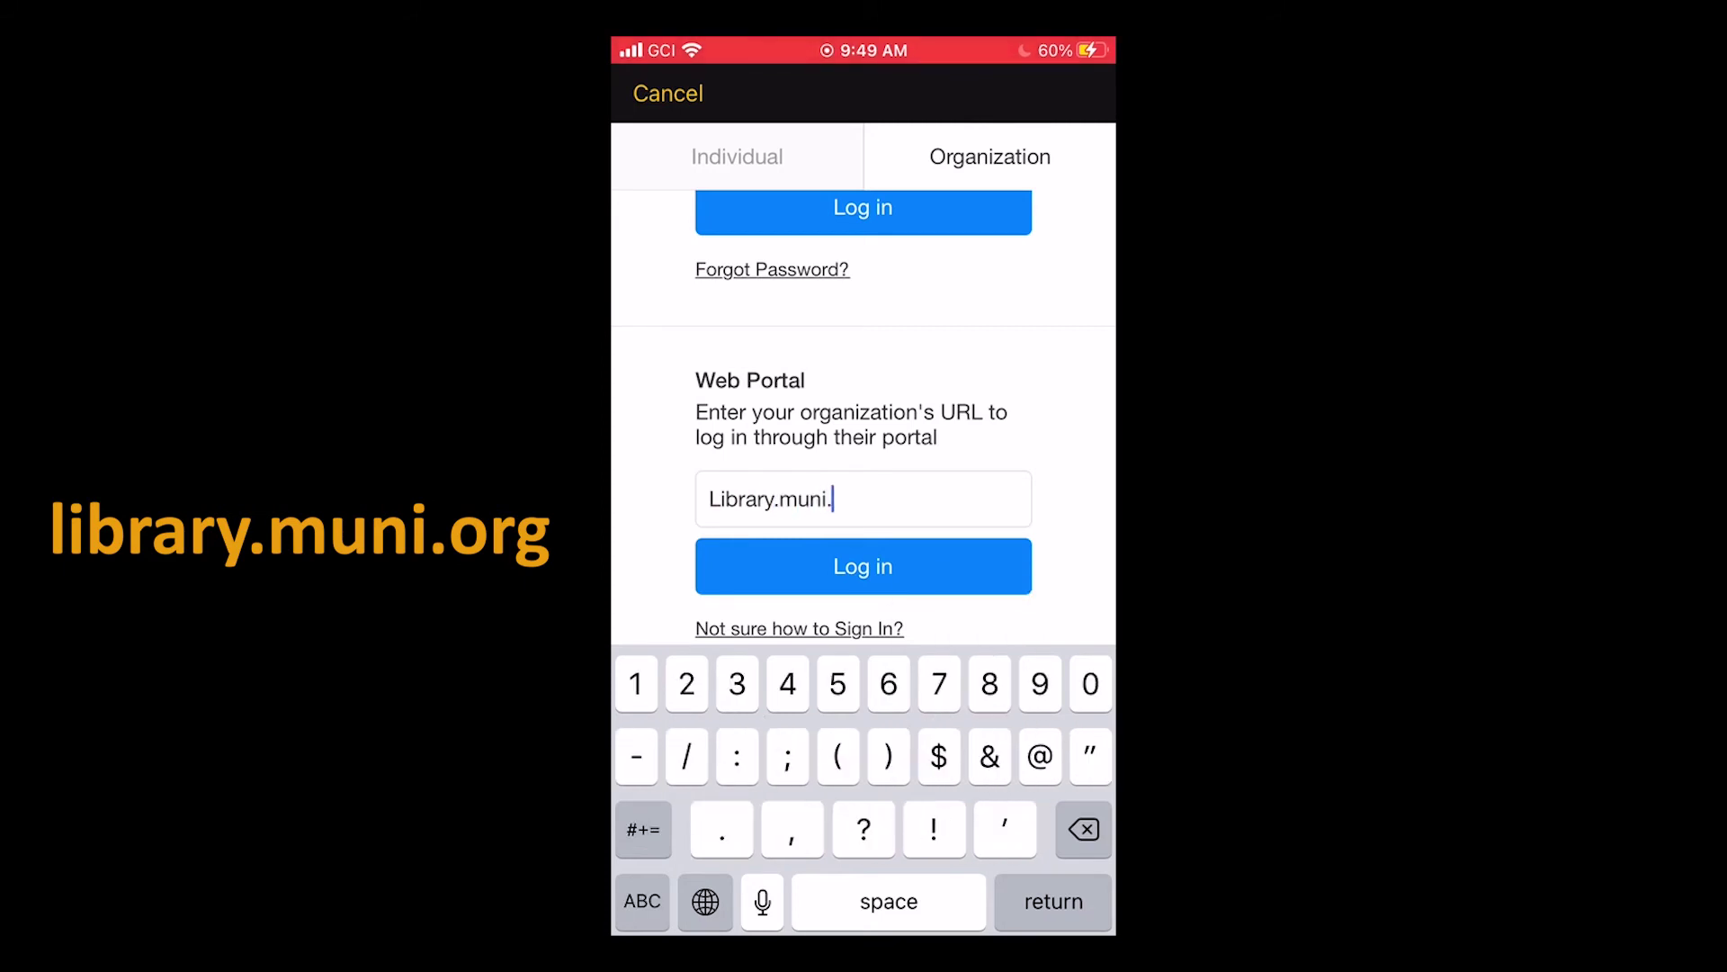
text(org)
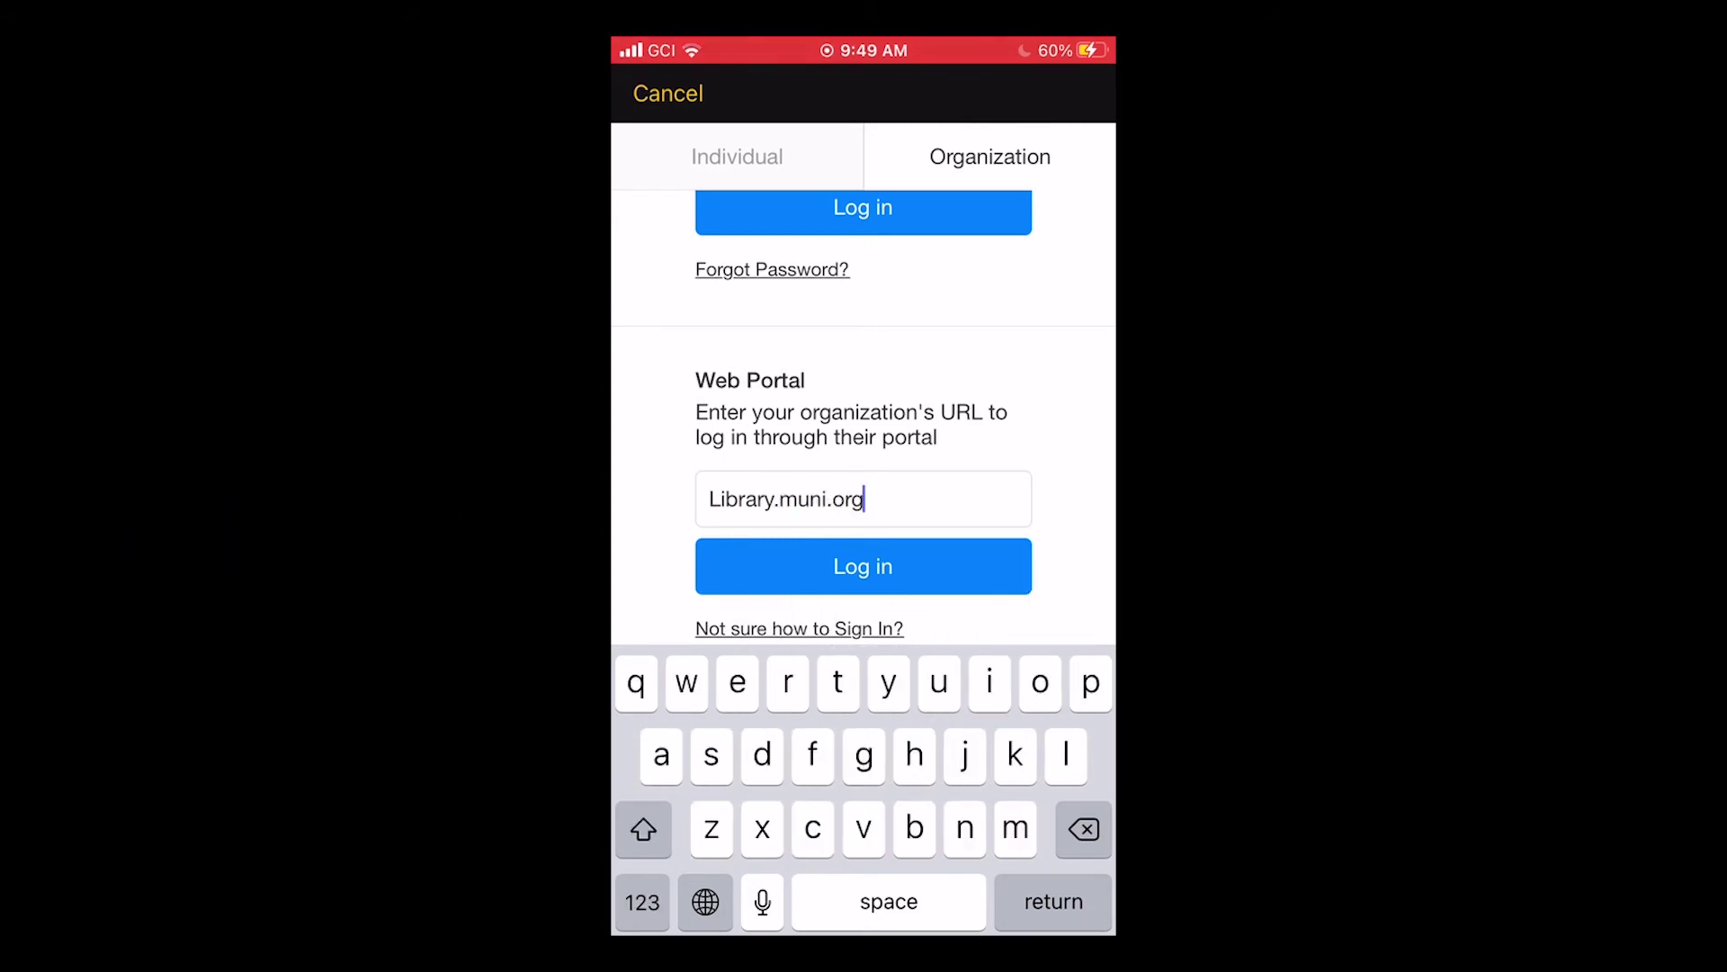
key(Return)
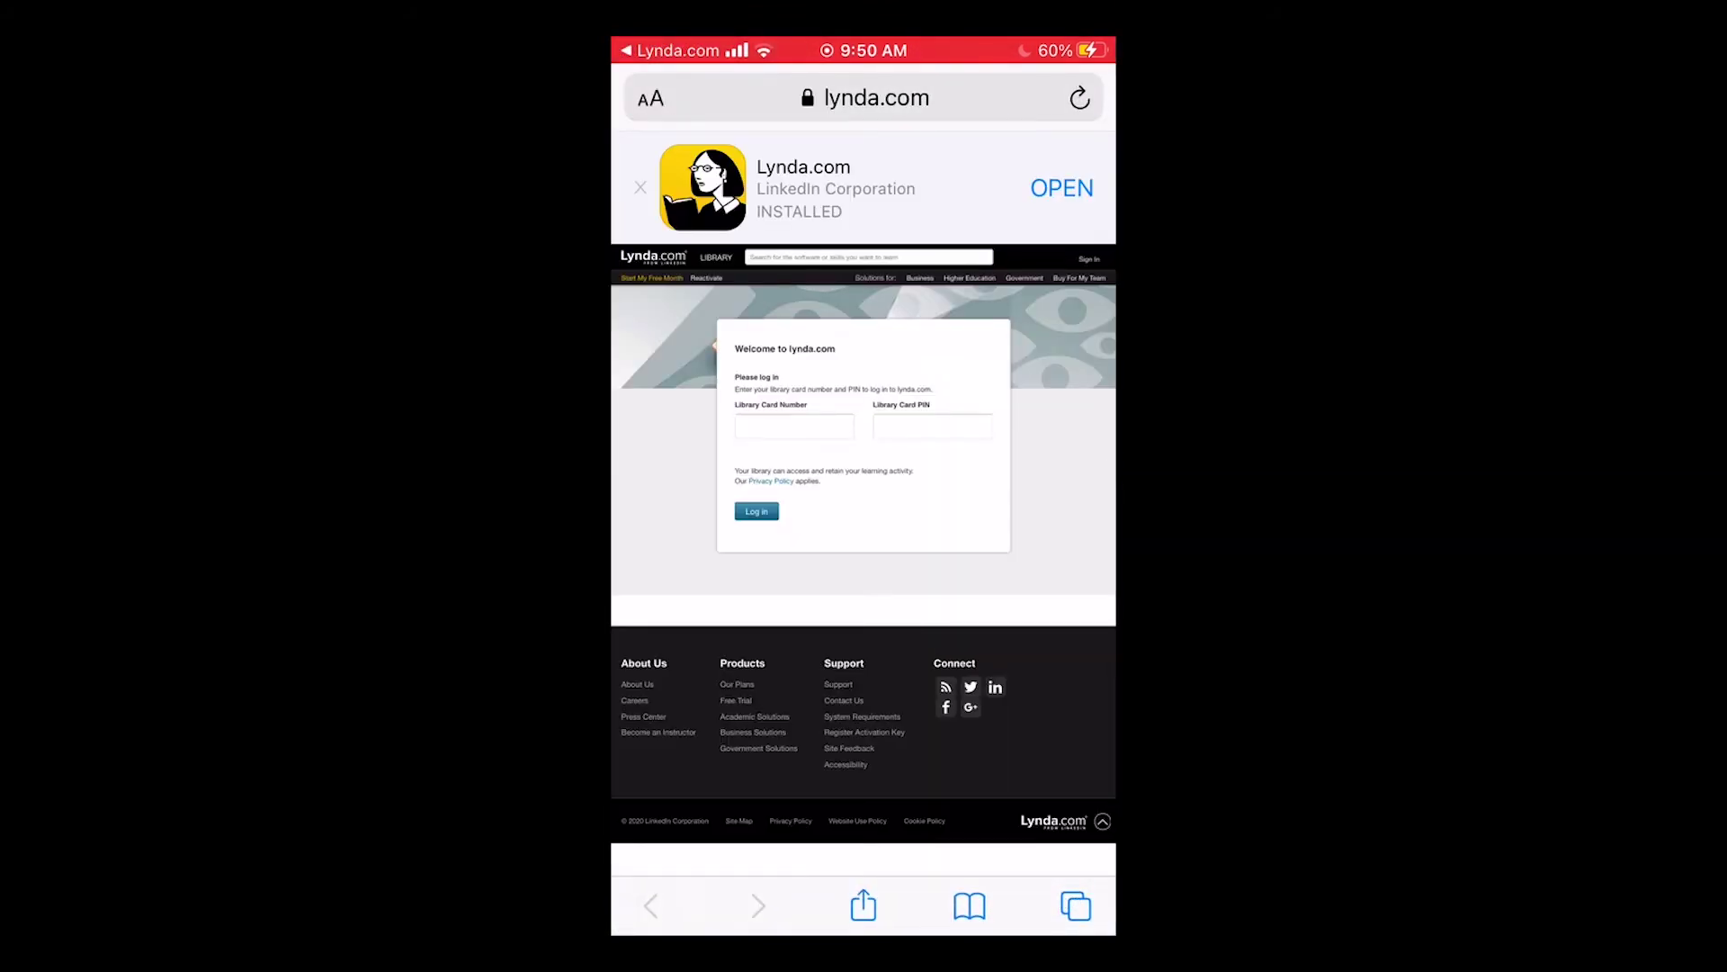
Submit the library card number and PIN in Safari, then continue back into the Lynda.com app.
click(794, 427)
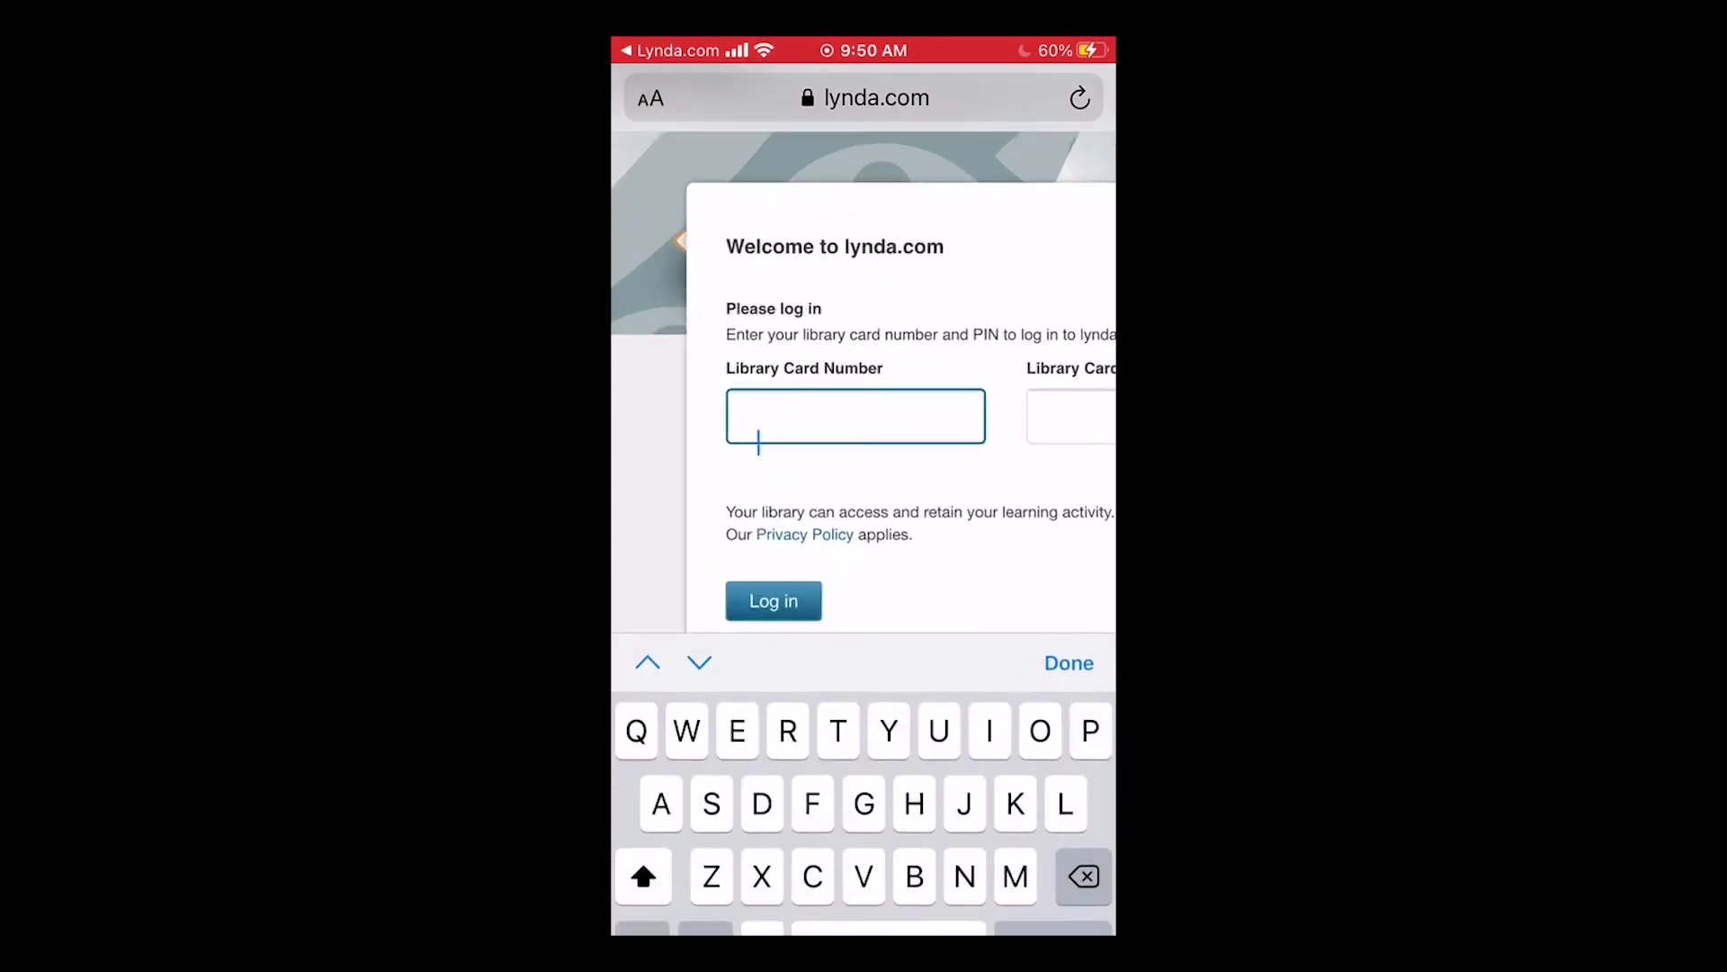
click(639, 899)
text(2999)
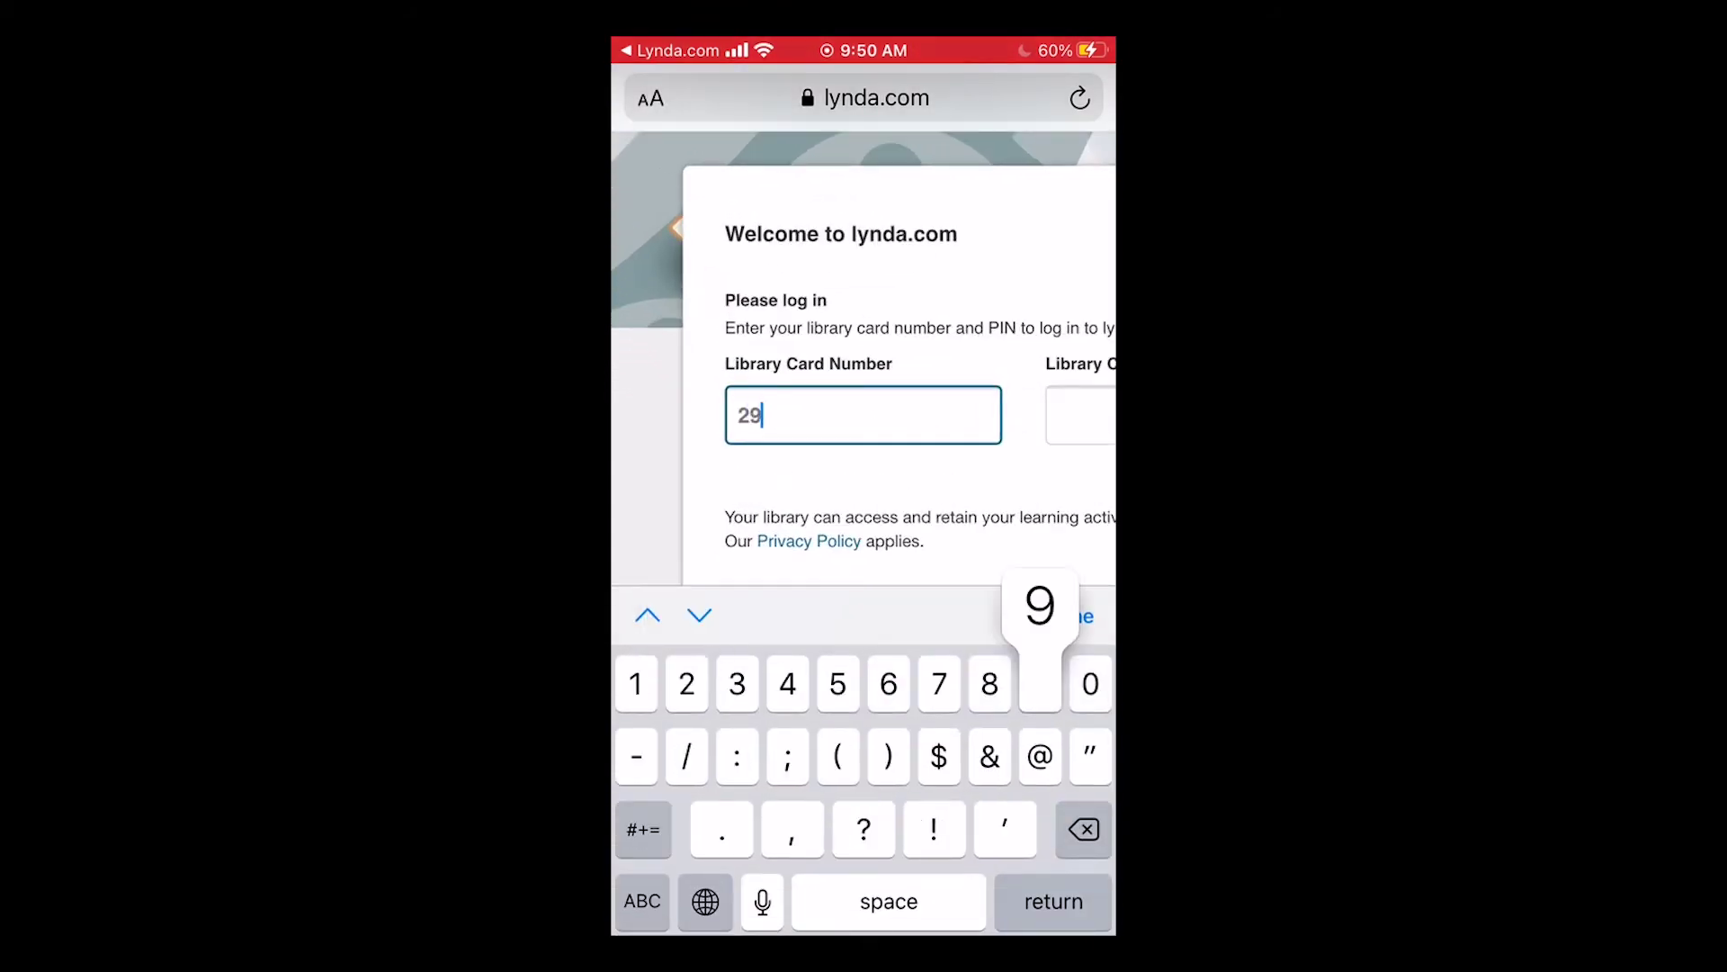
click(699, 615)
text(0000)
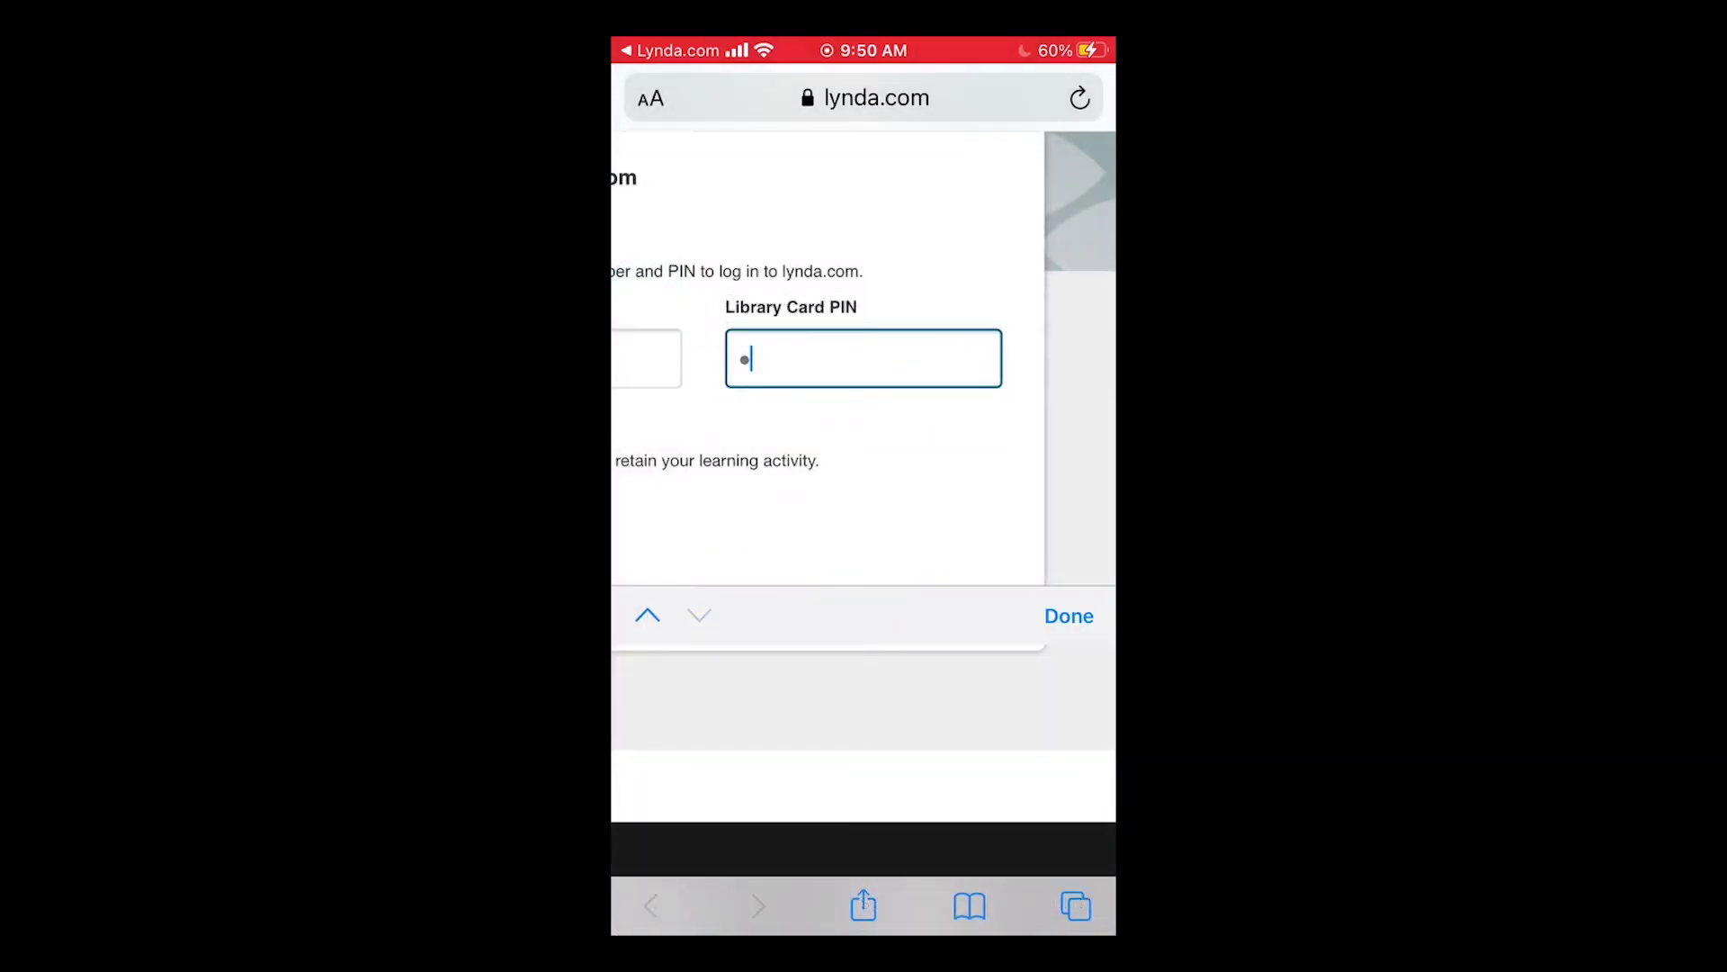
key(Return)
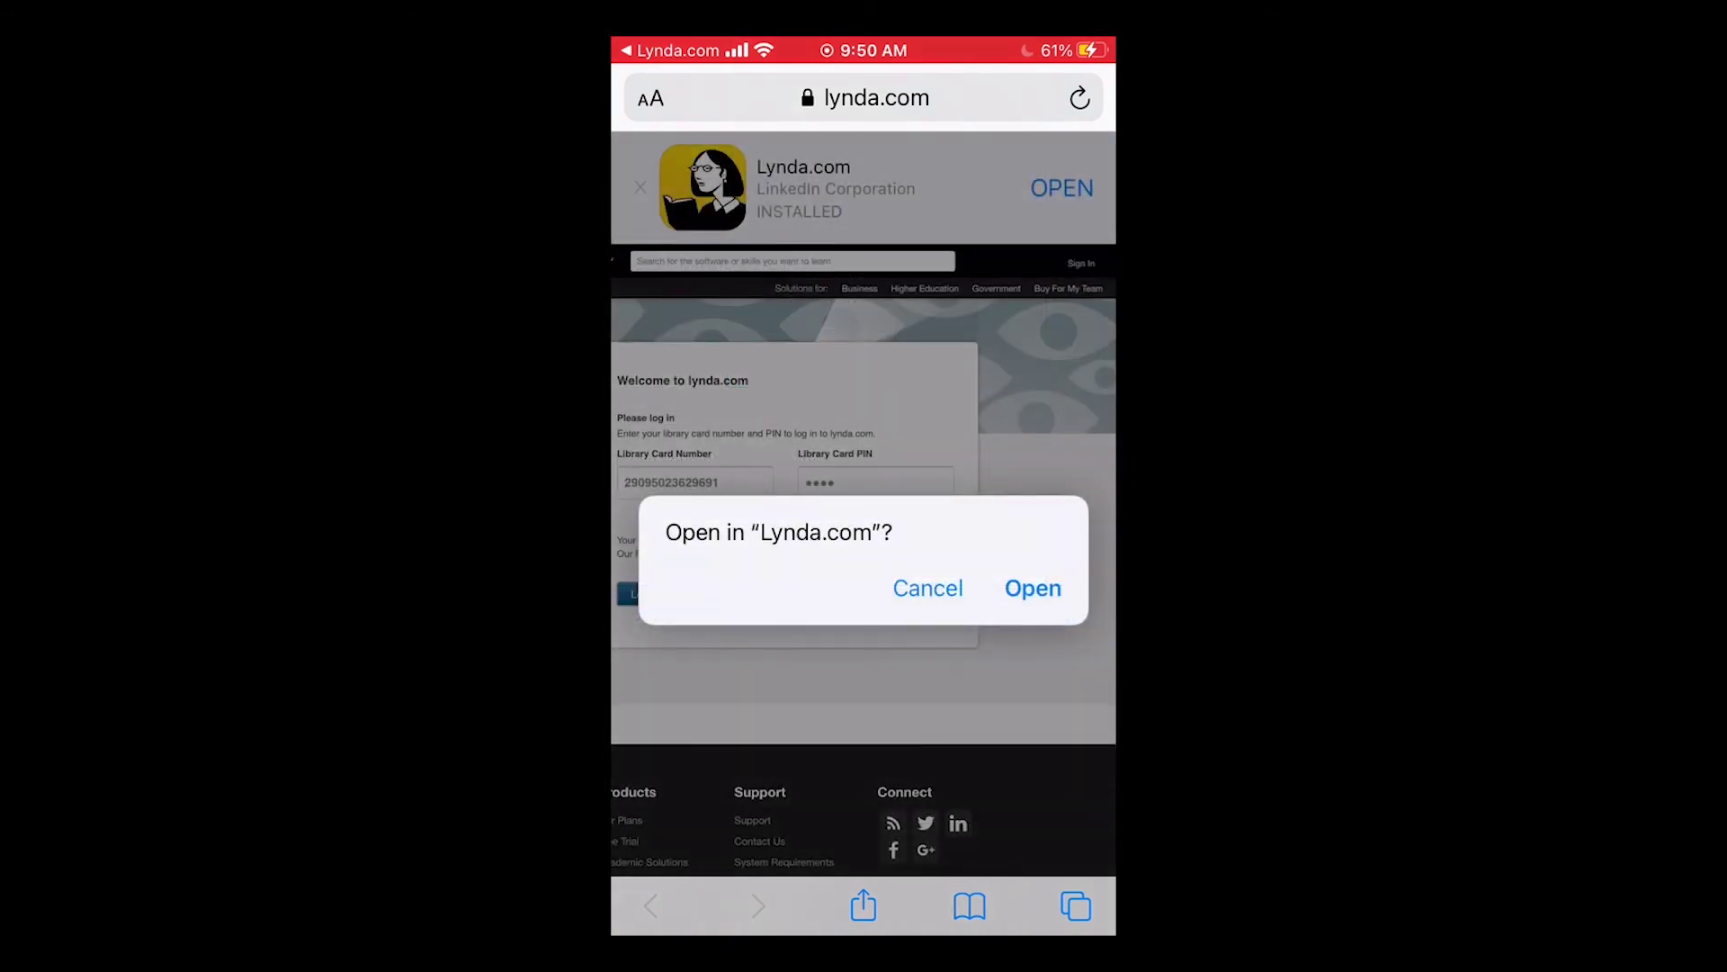
click(1033, 587)
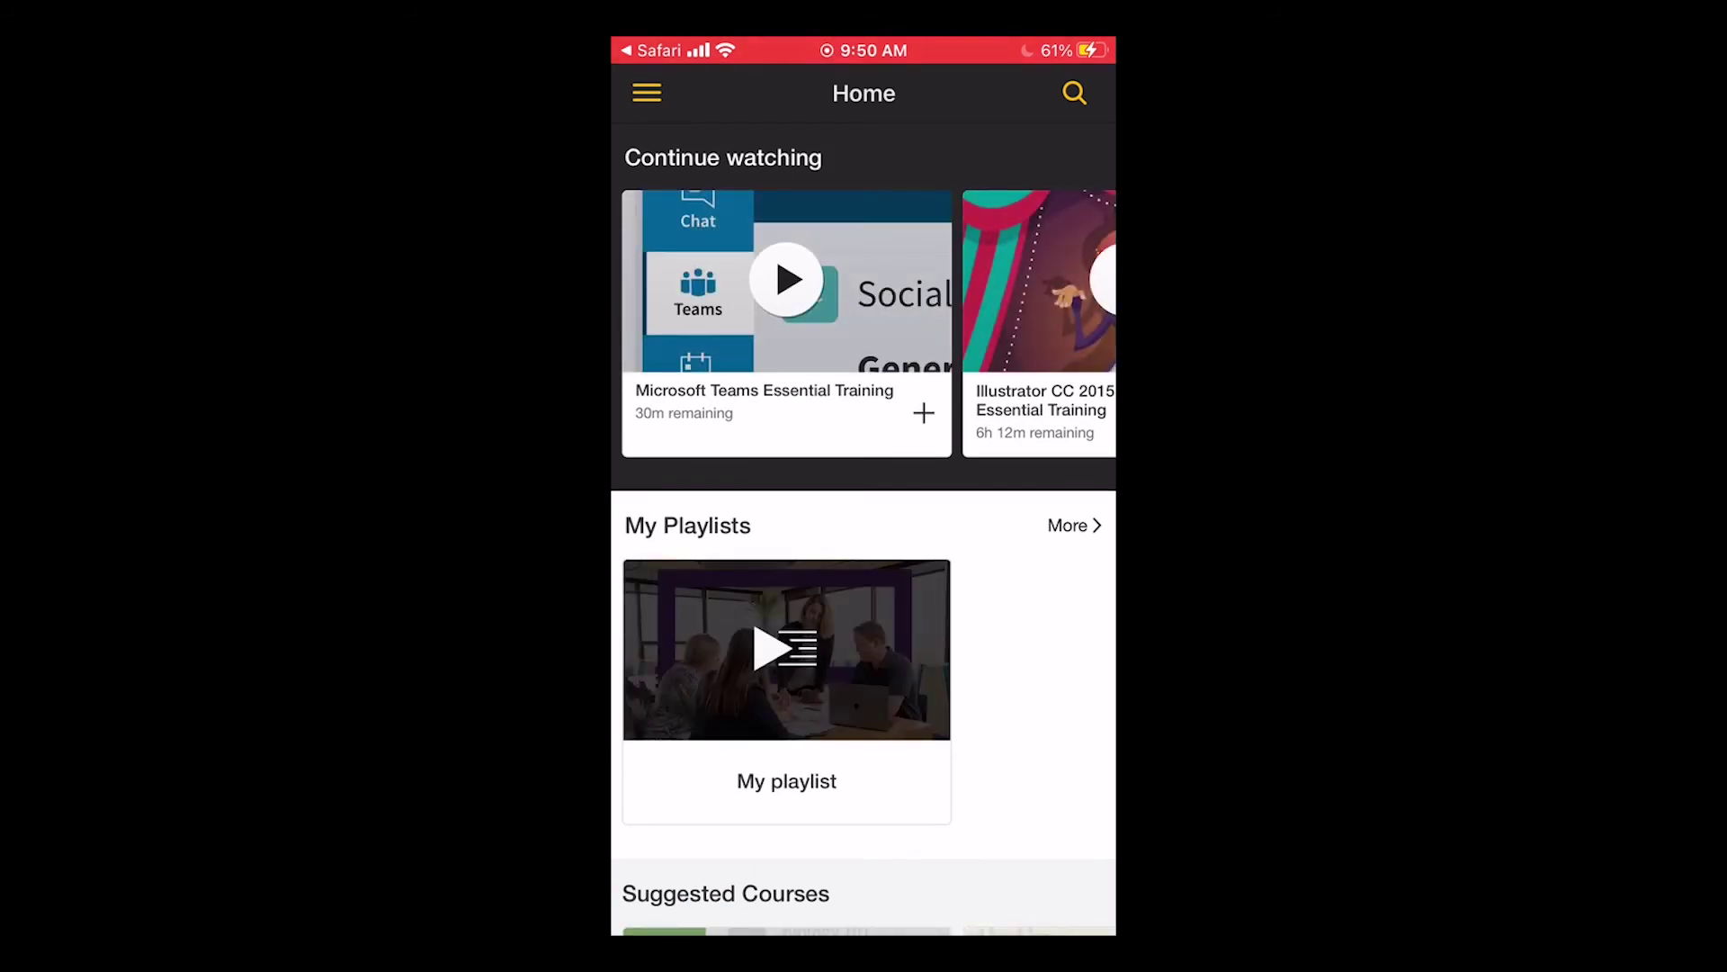
scroll(864, 323, right, 5)
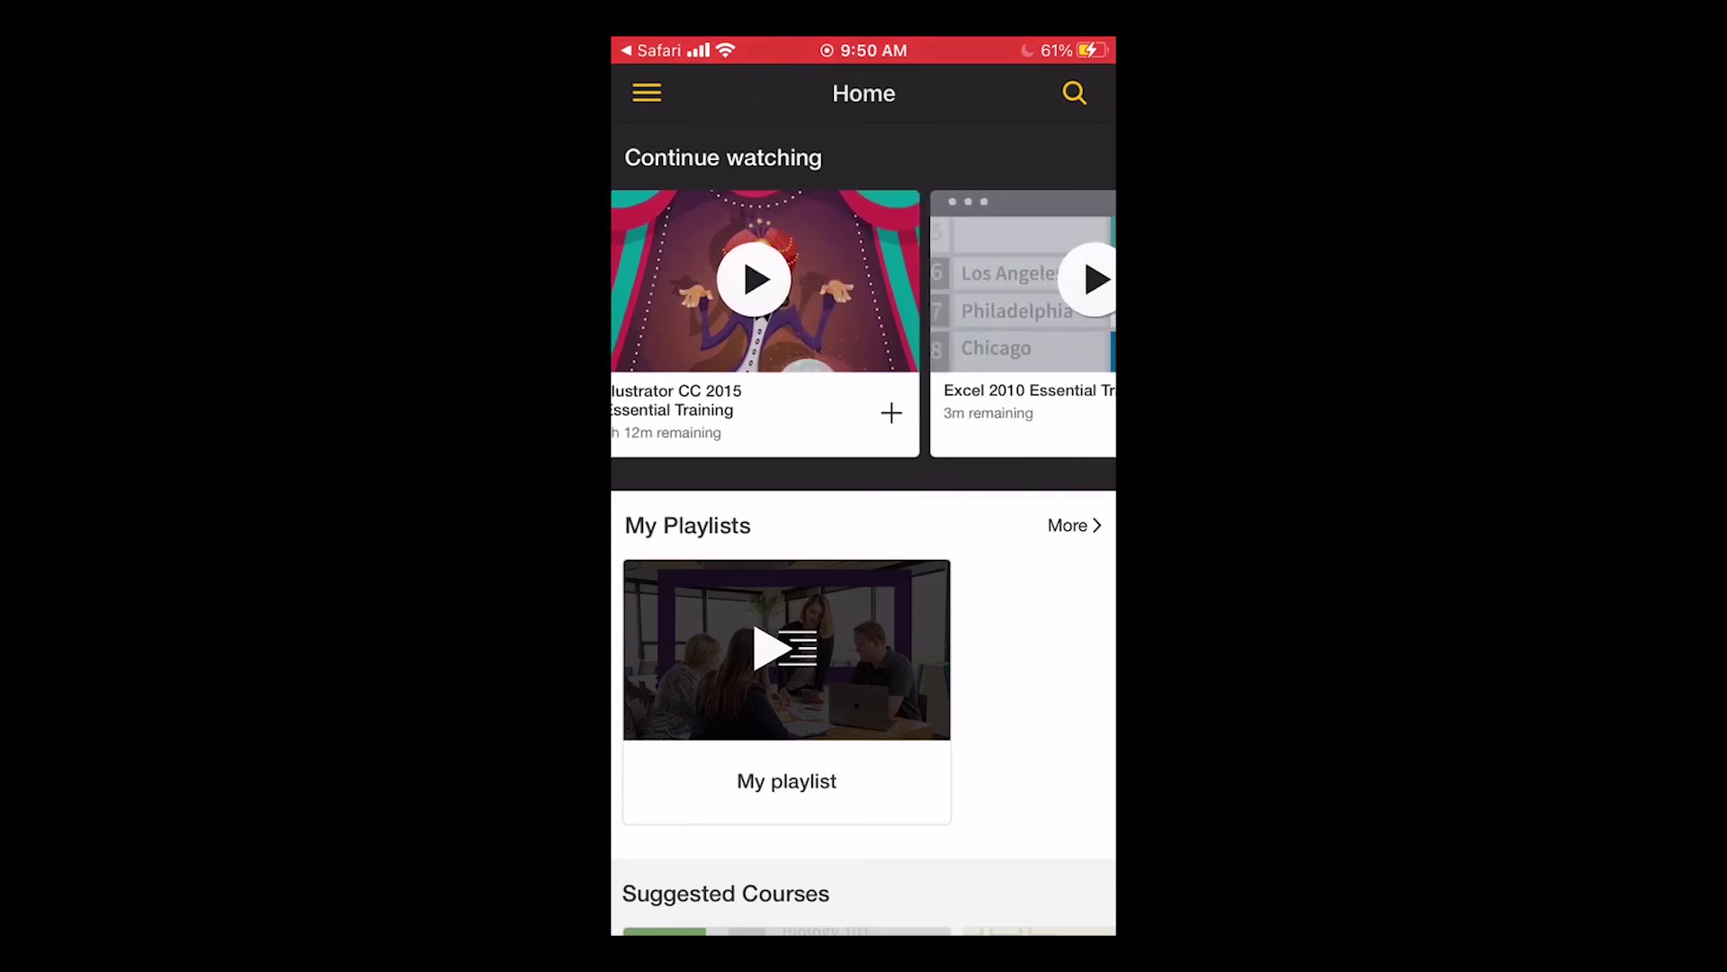
scroll(864, 324, left, 5)
scroll(864, 540, down, 5)
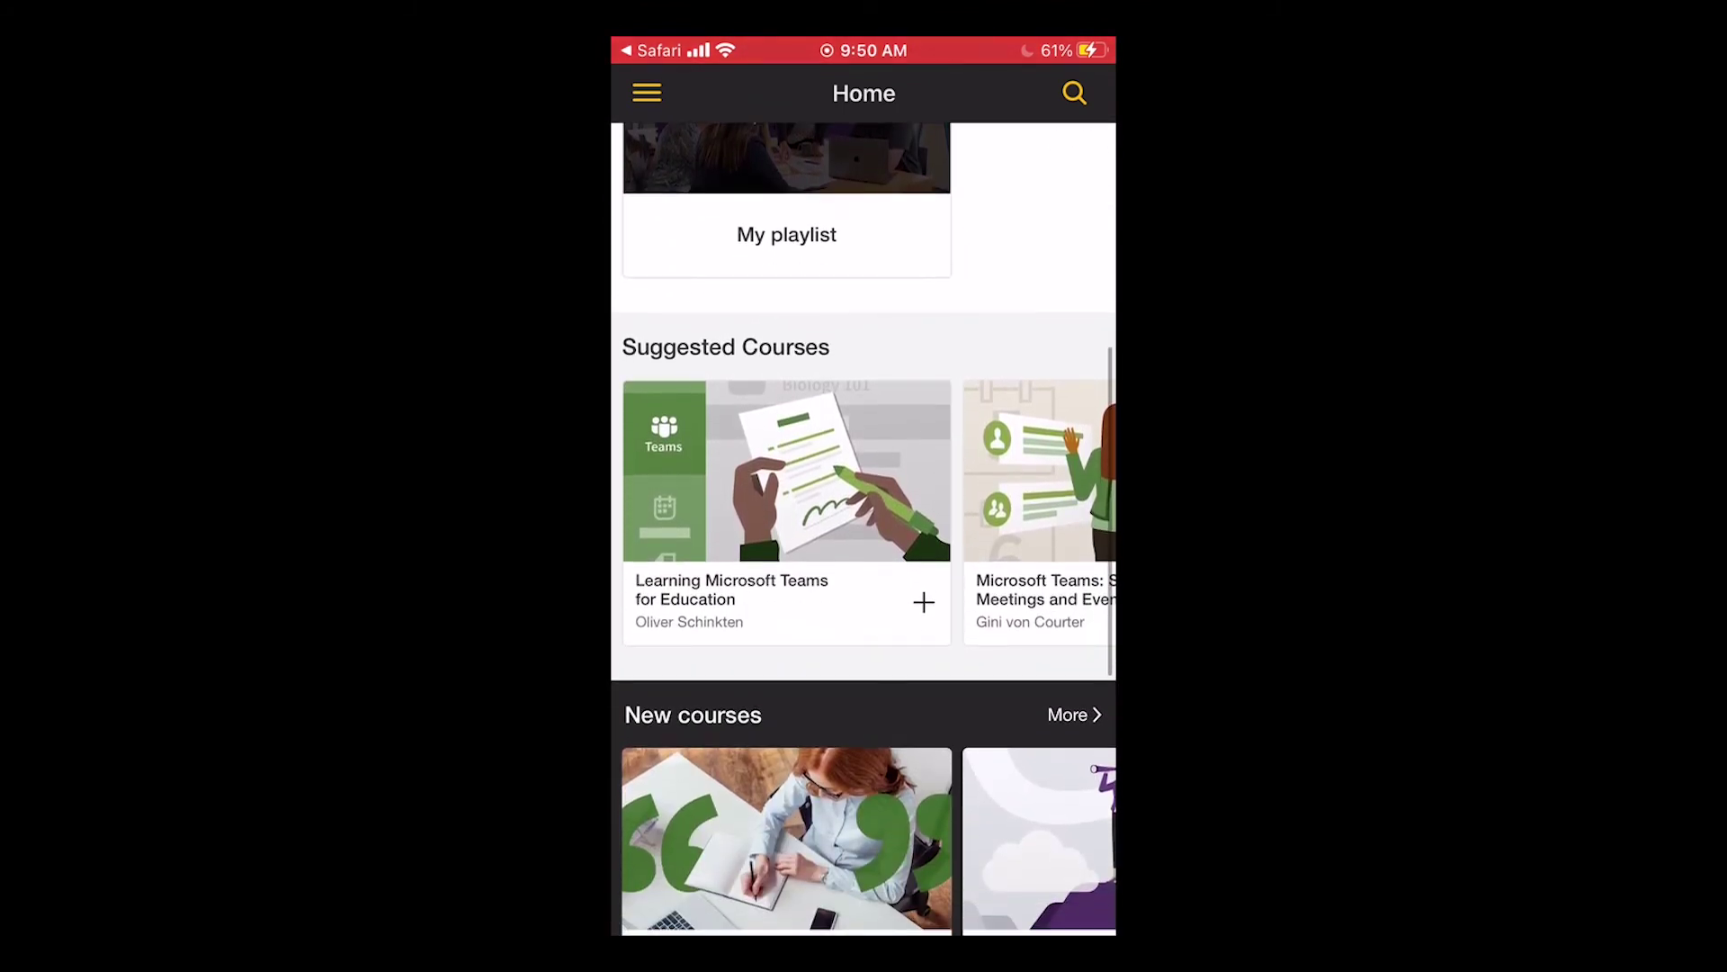
scroll(864, 540, down, 3)
scroll(864, 540, down, 2)
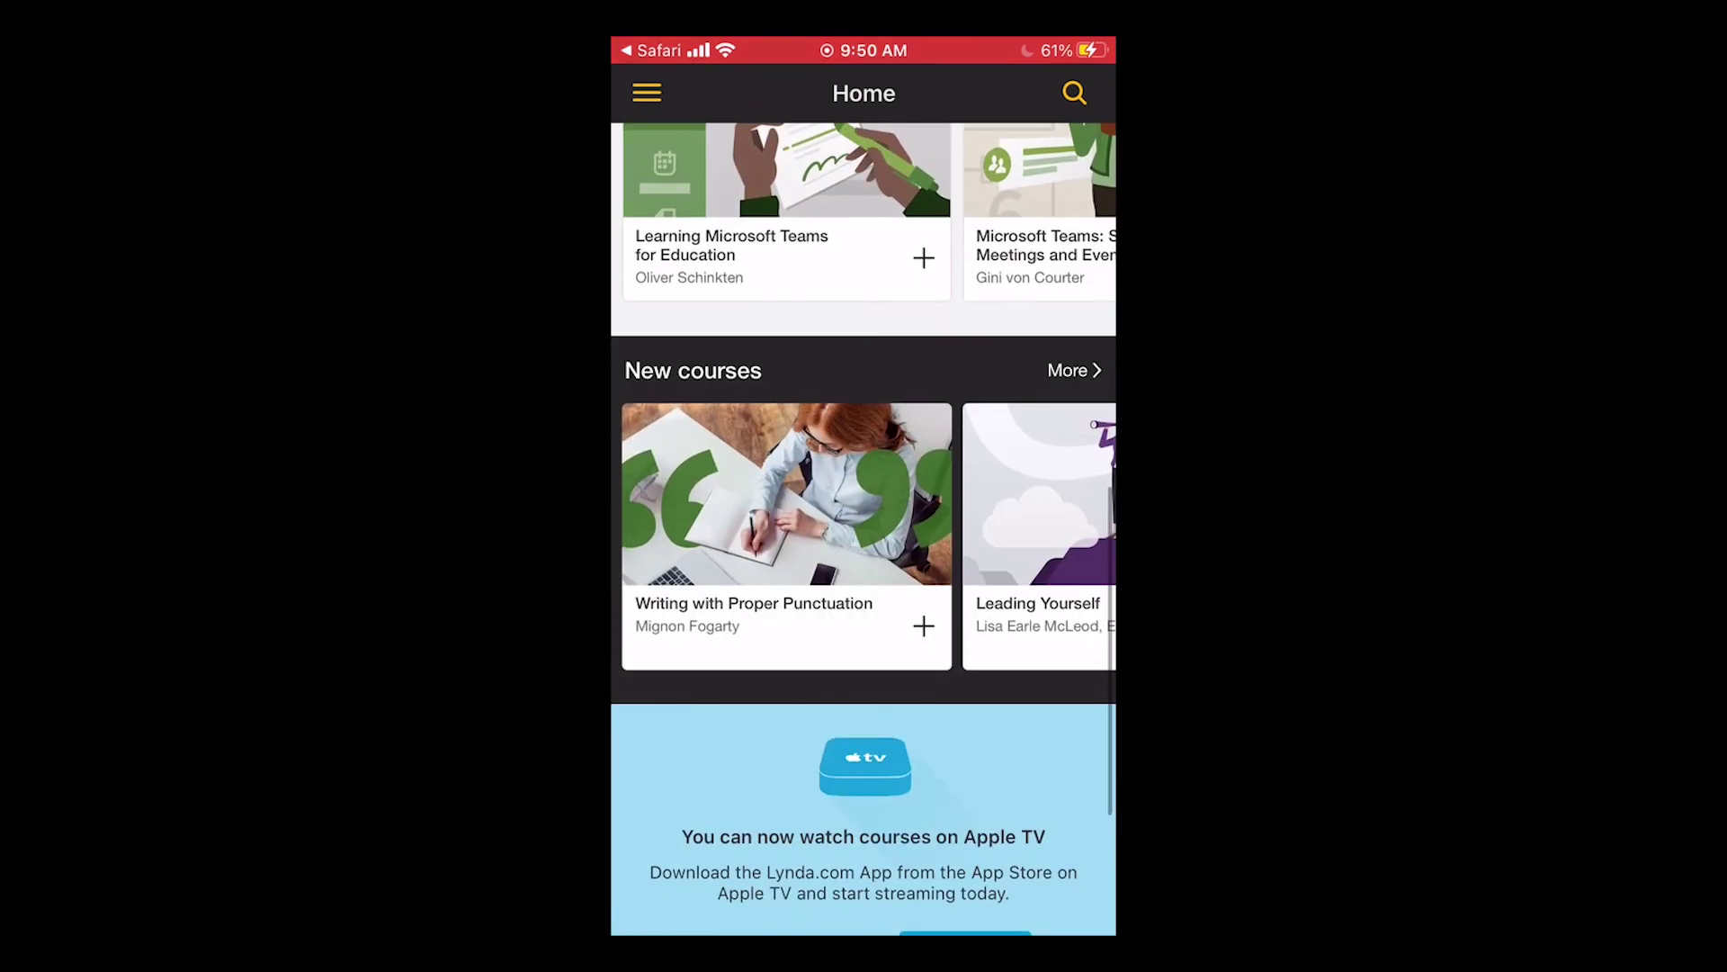
scroll(863, 540, up, 8)
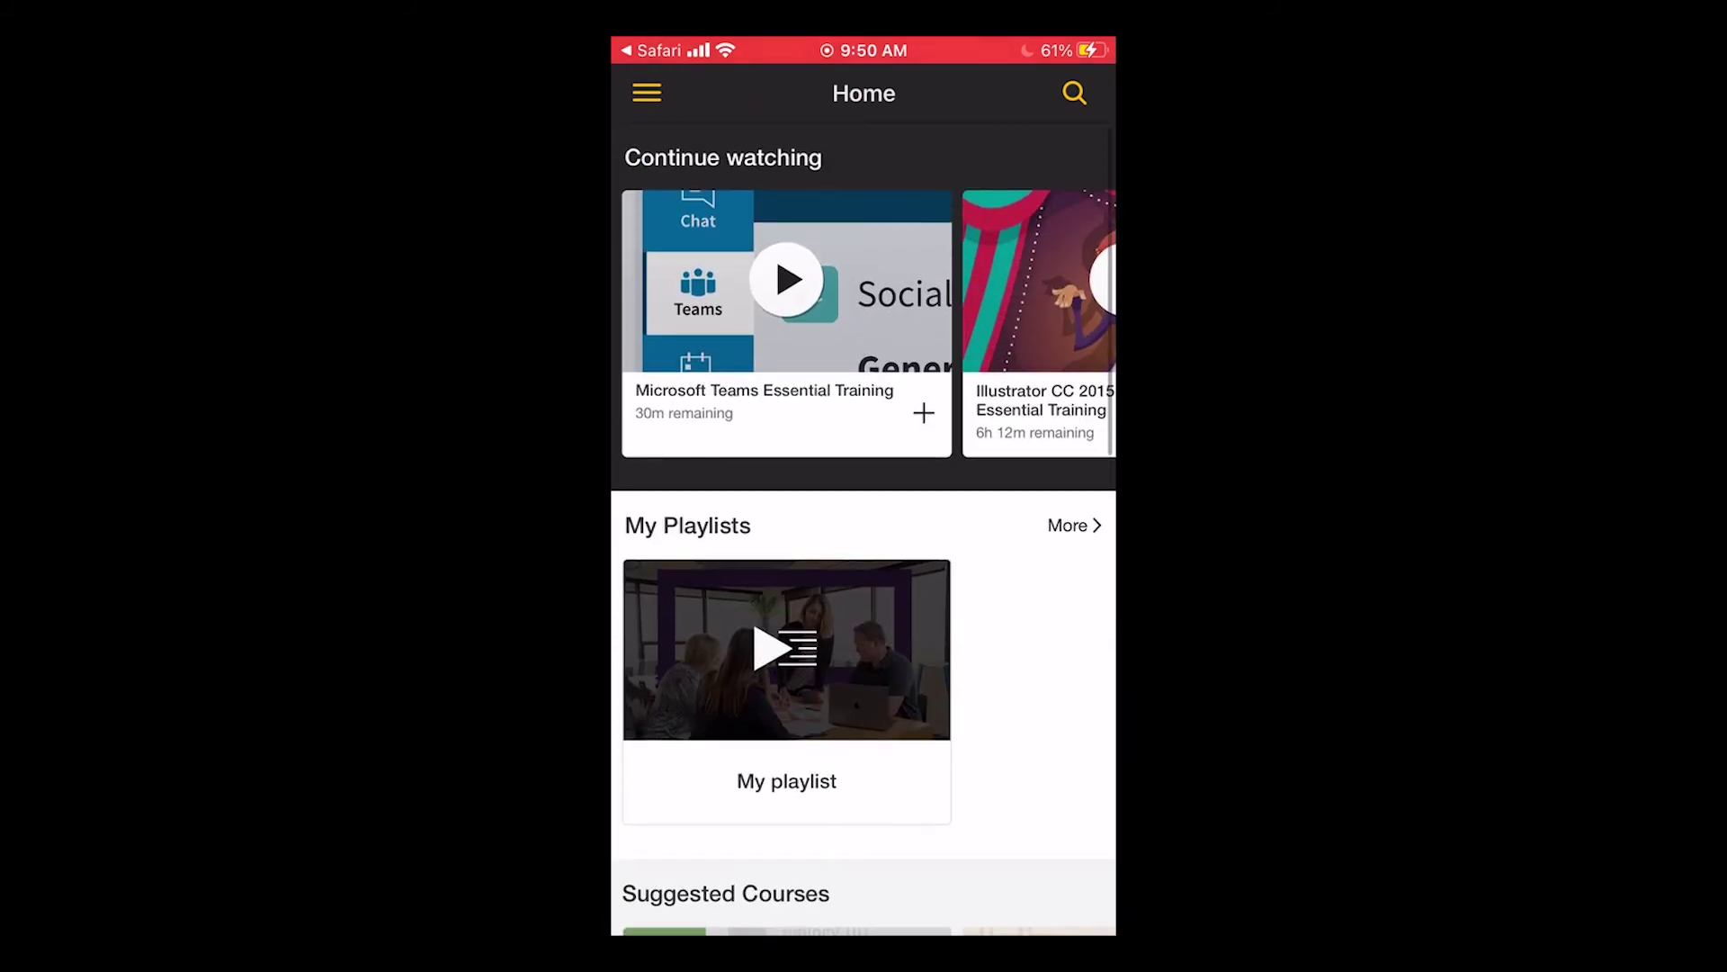
Browse Education + Elearning topics and software in the app's Library, then choose PowerPoint Essential Training.
click(647, 92)
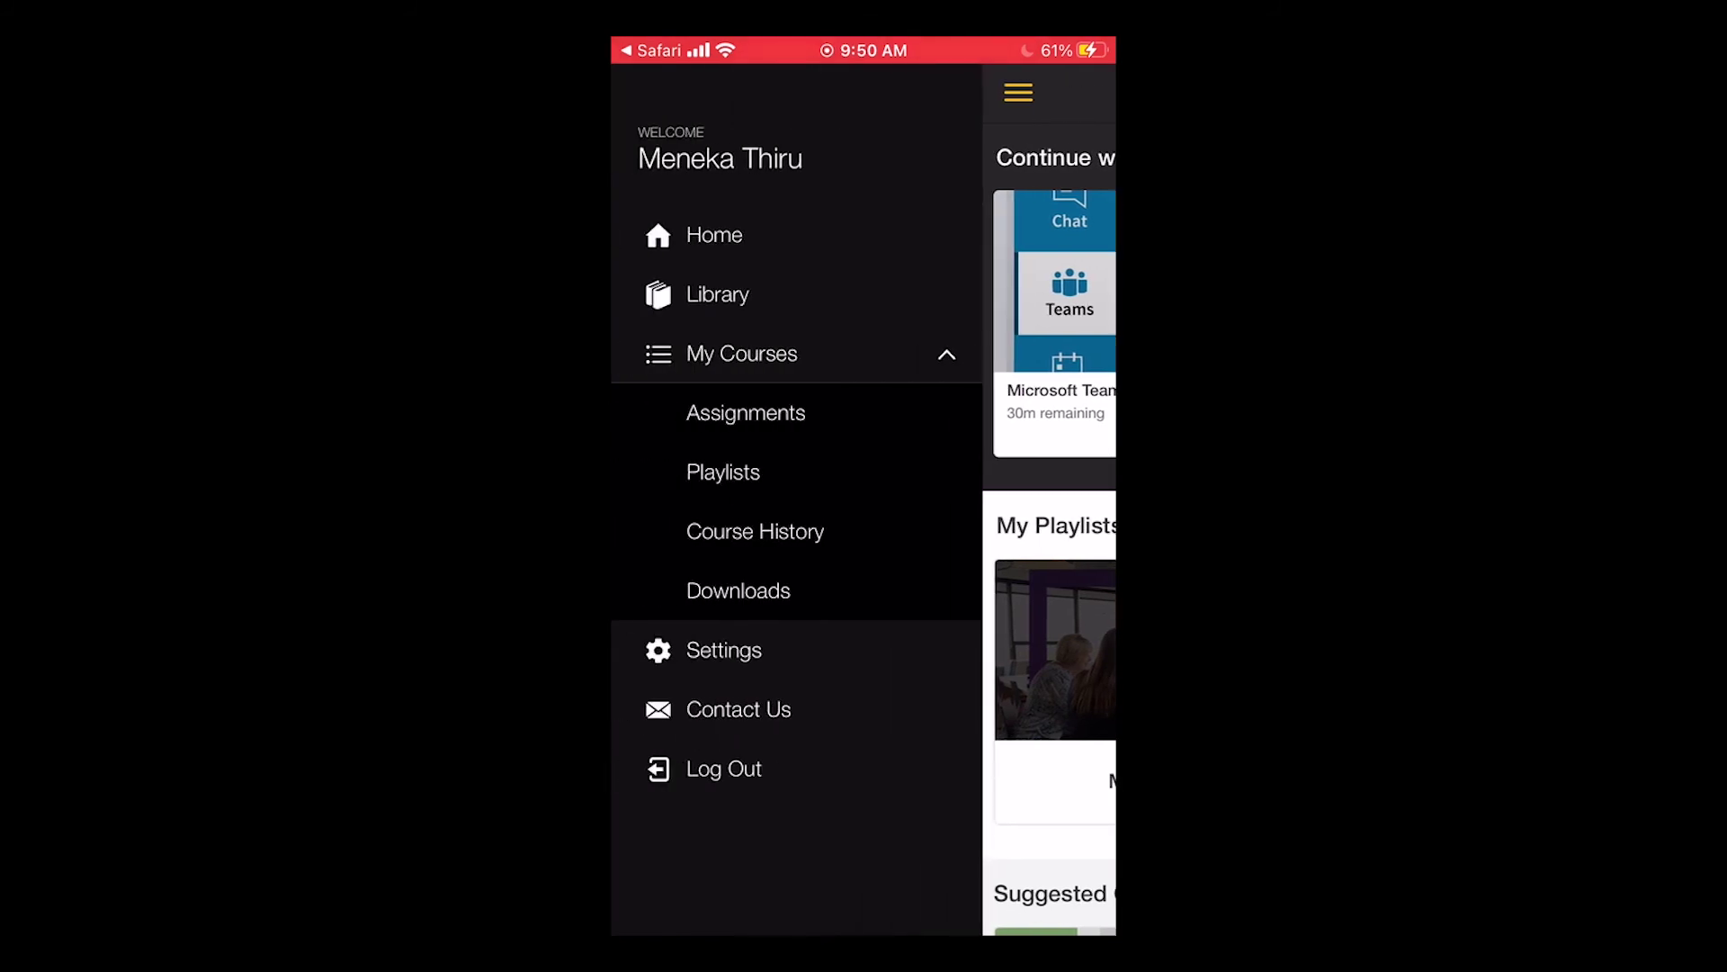
click(717, 294)
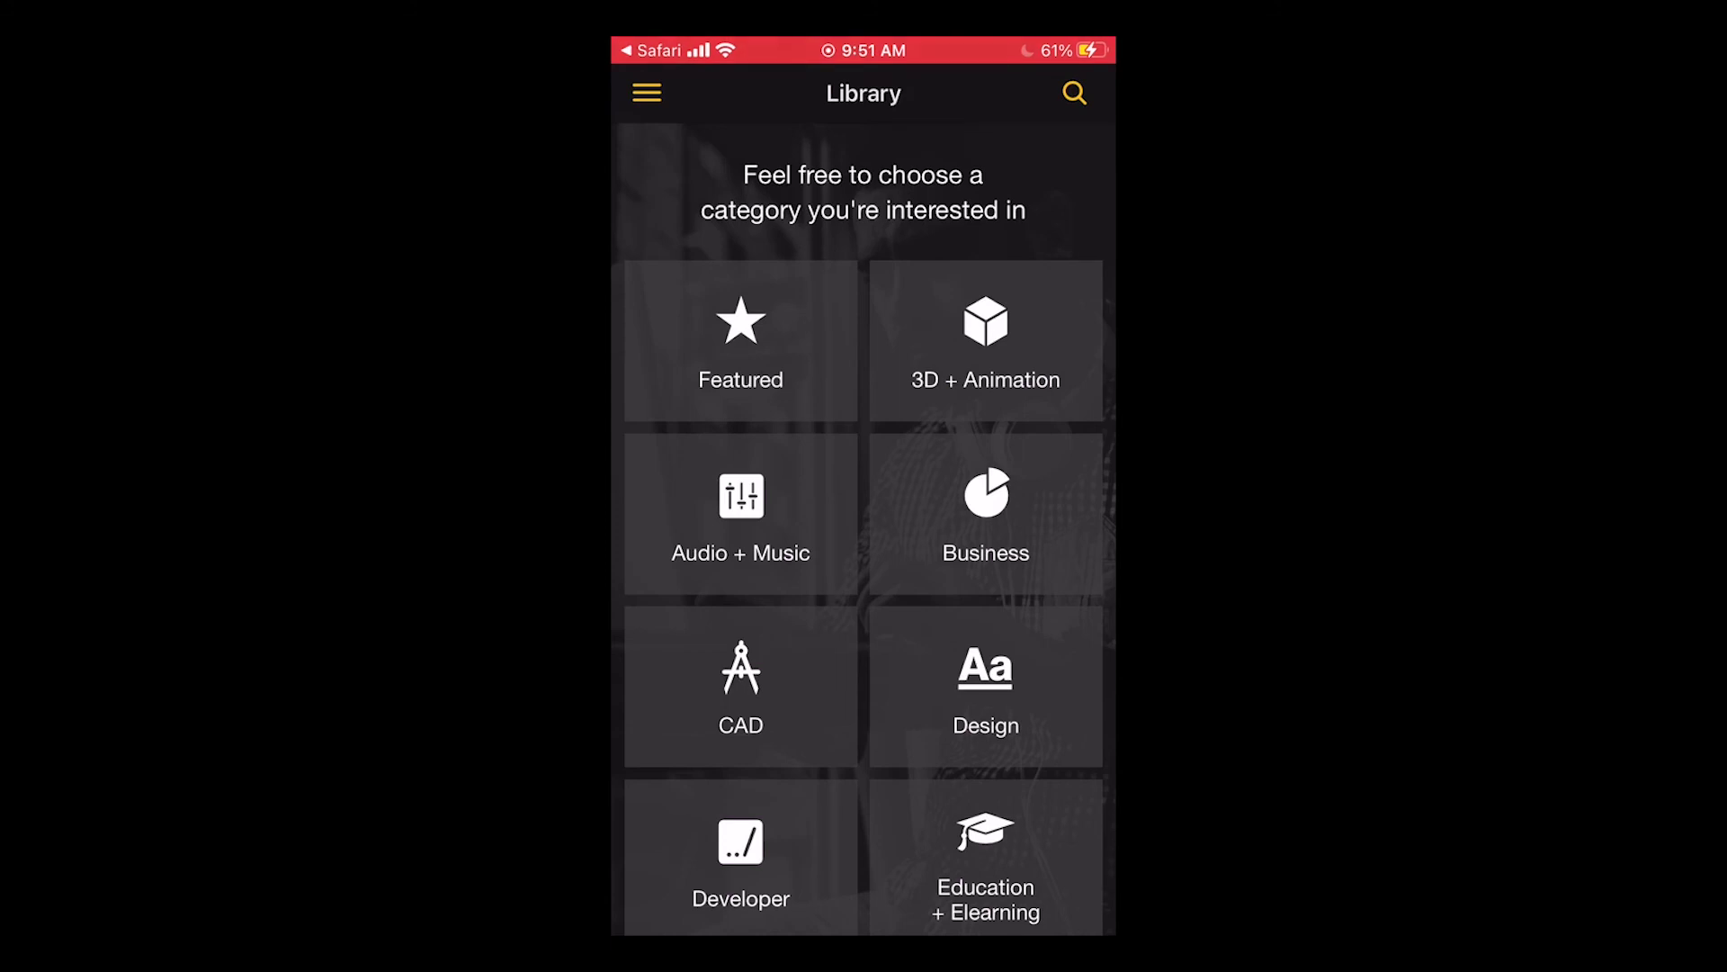
scroll(864, 540, down, 5)
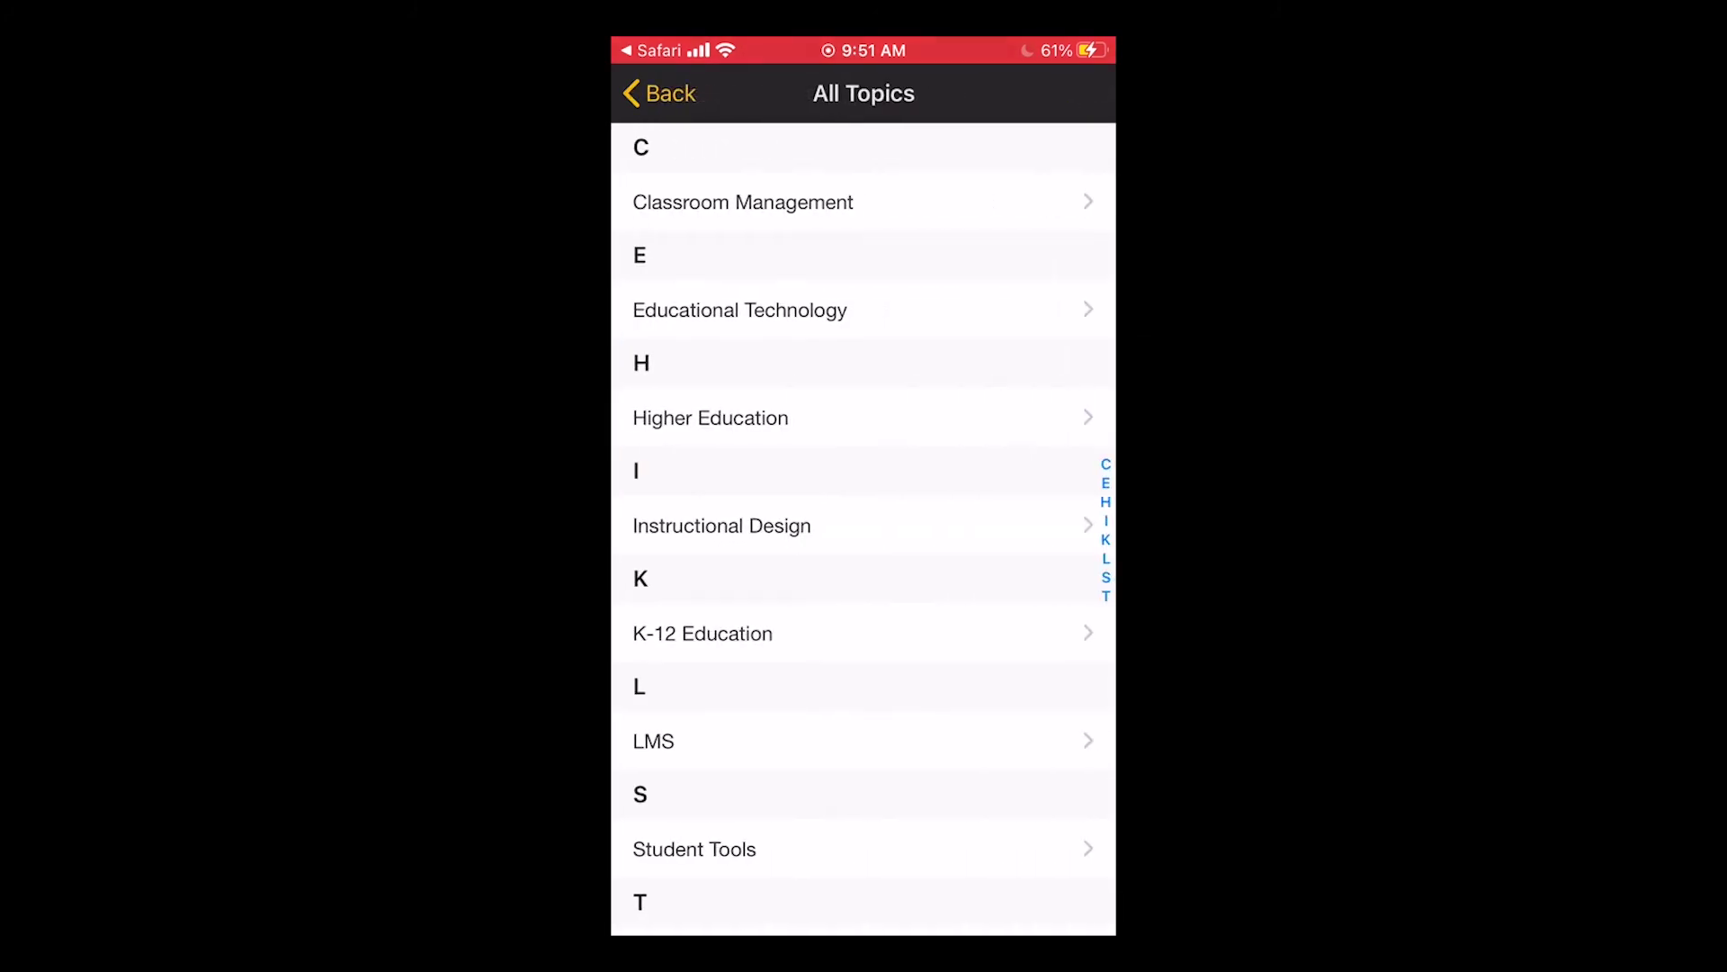
click(659, 93)
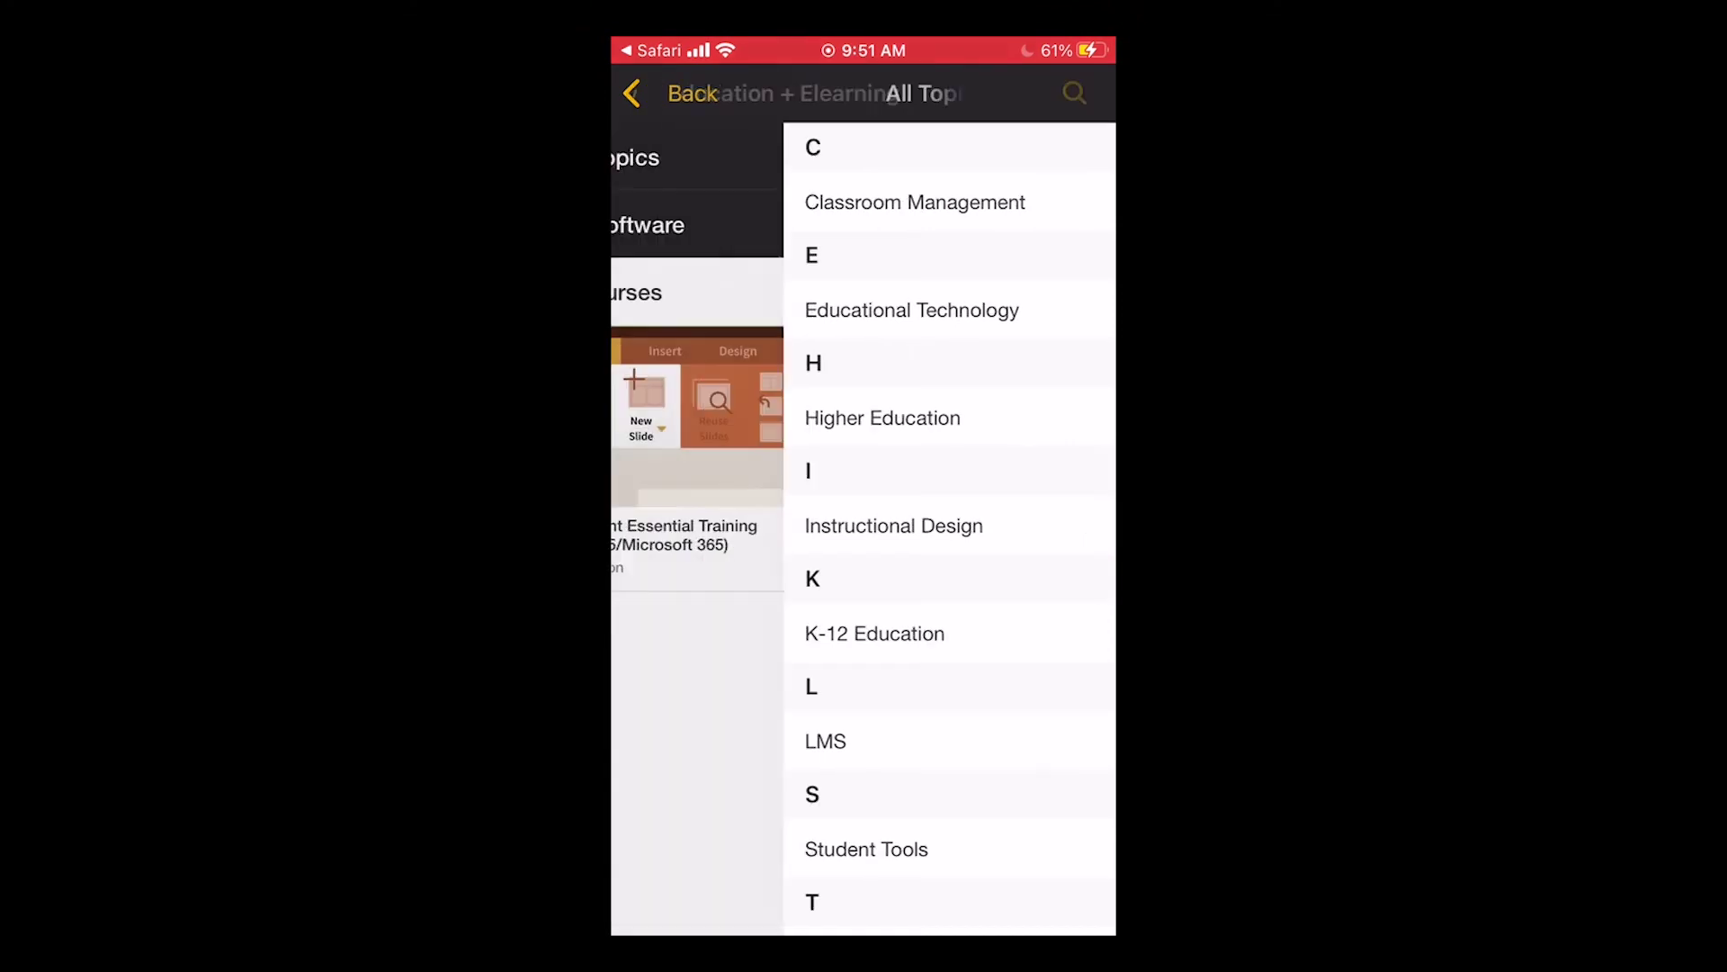
click(704, 224)
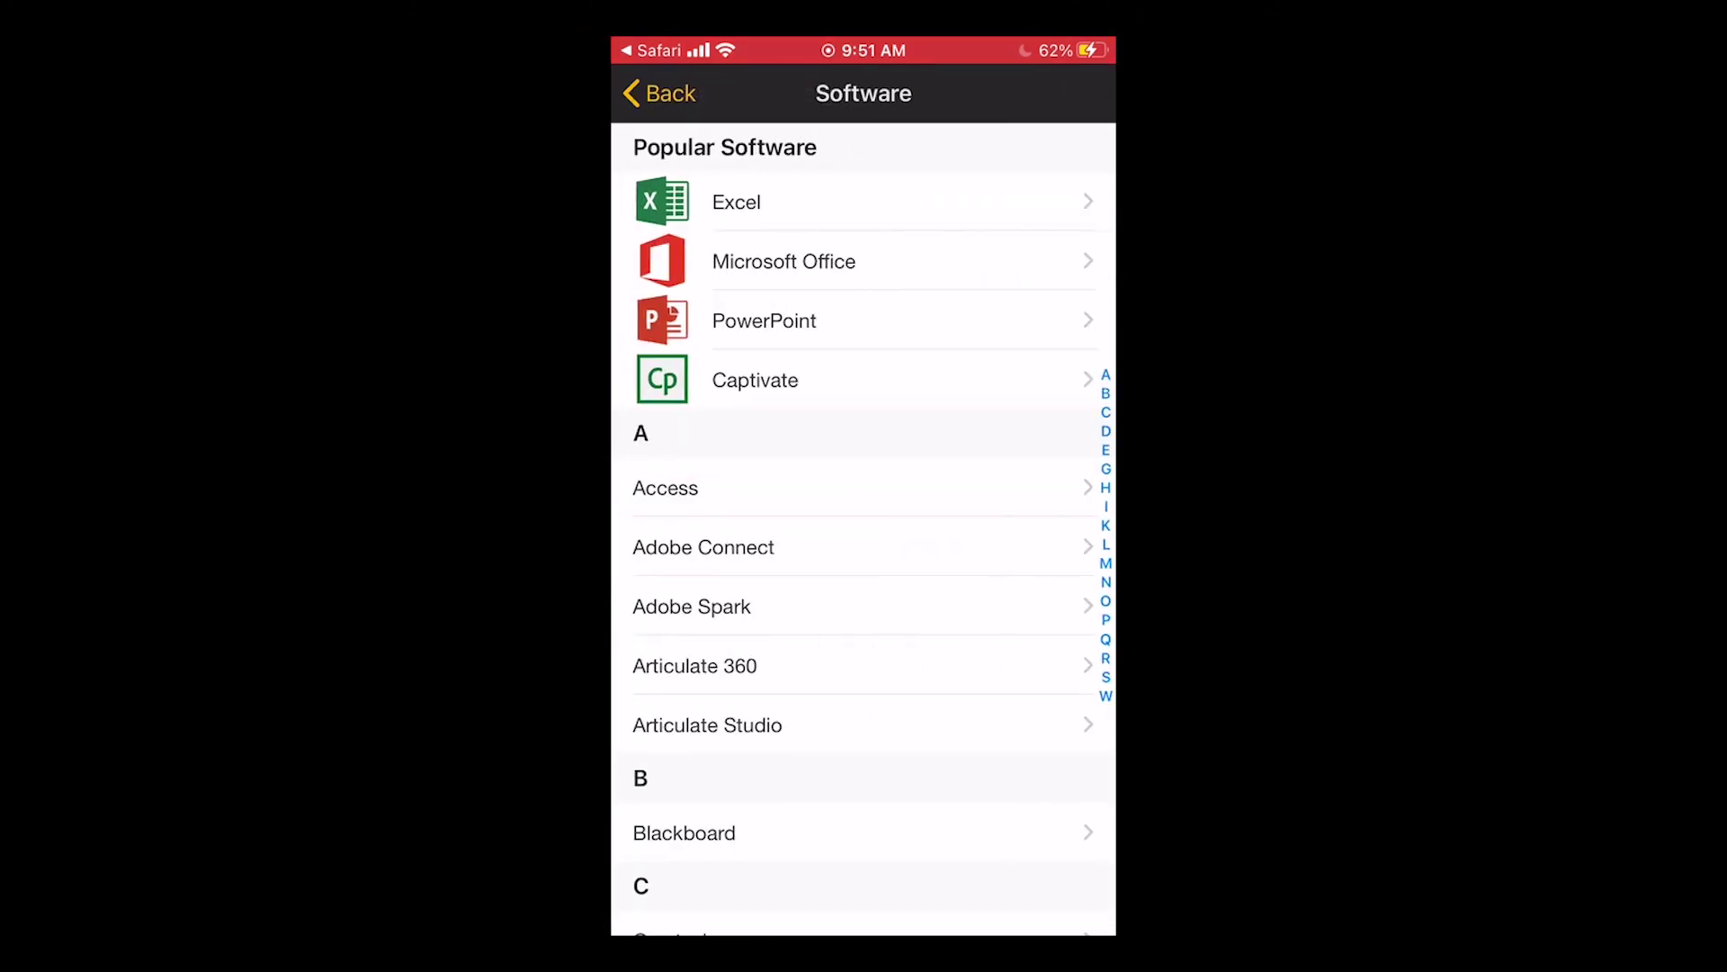
click(659, 94)
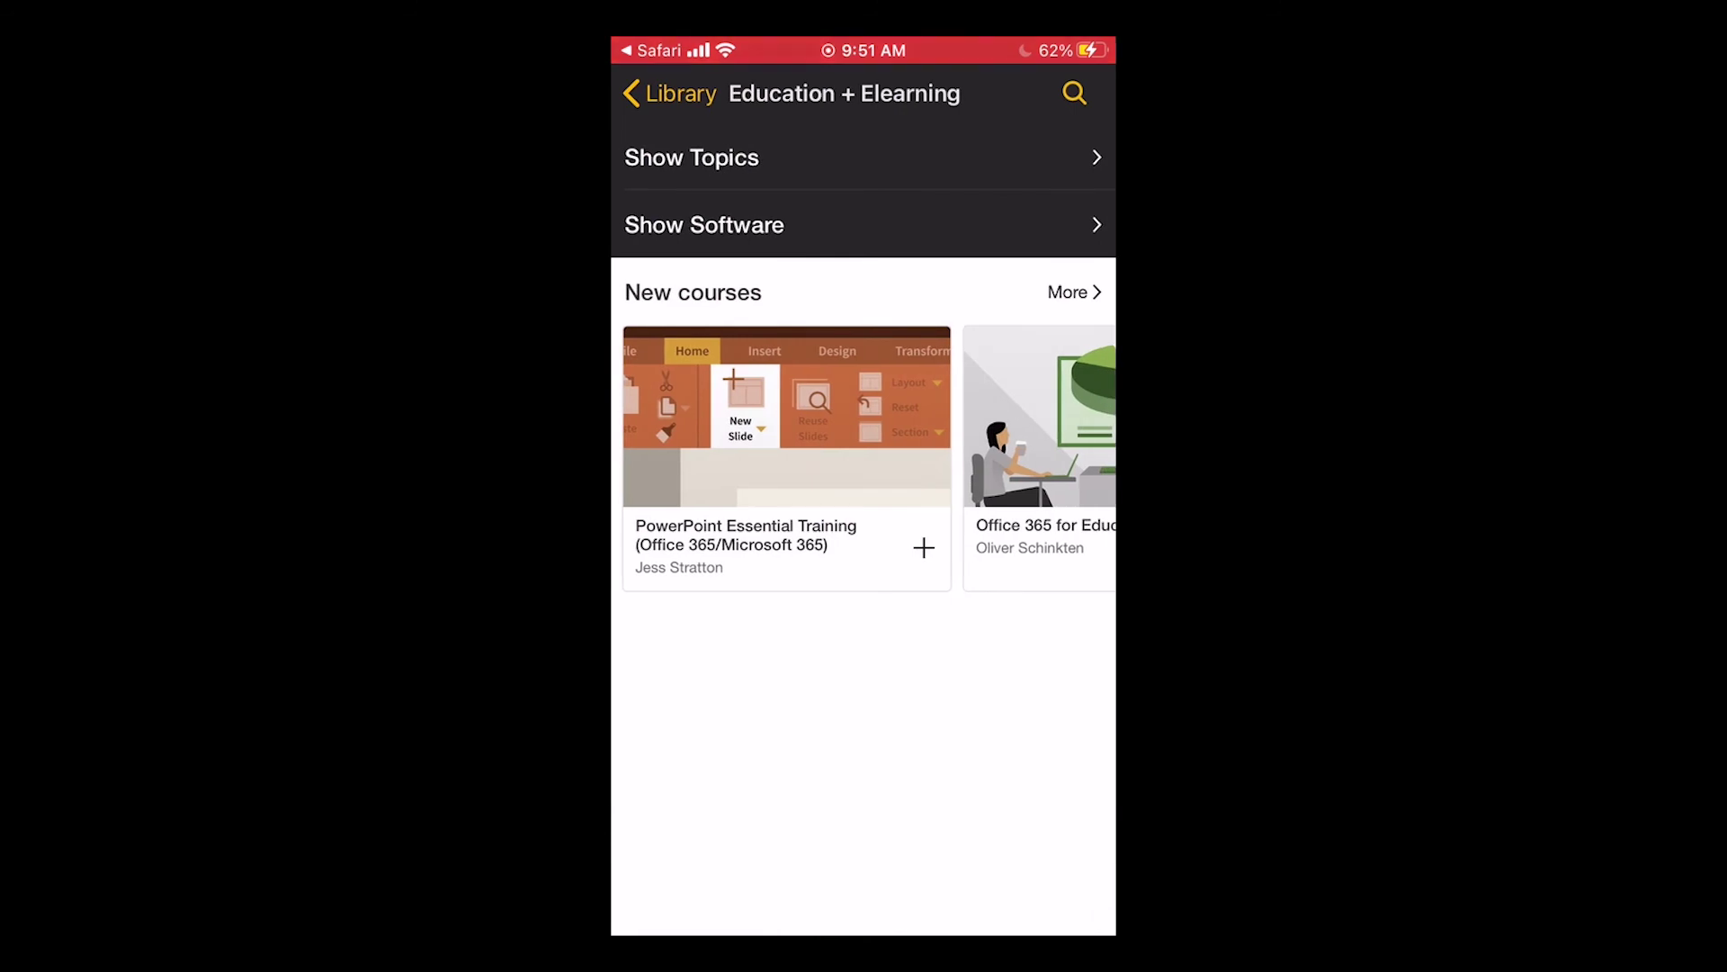
click(787, 414)
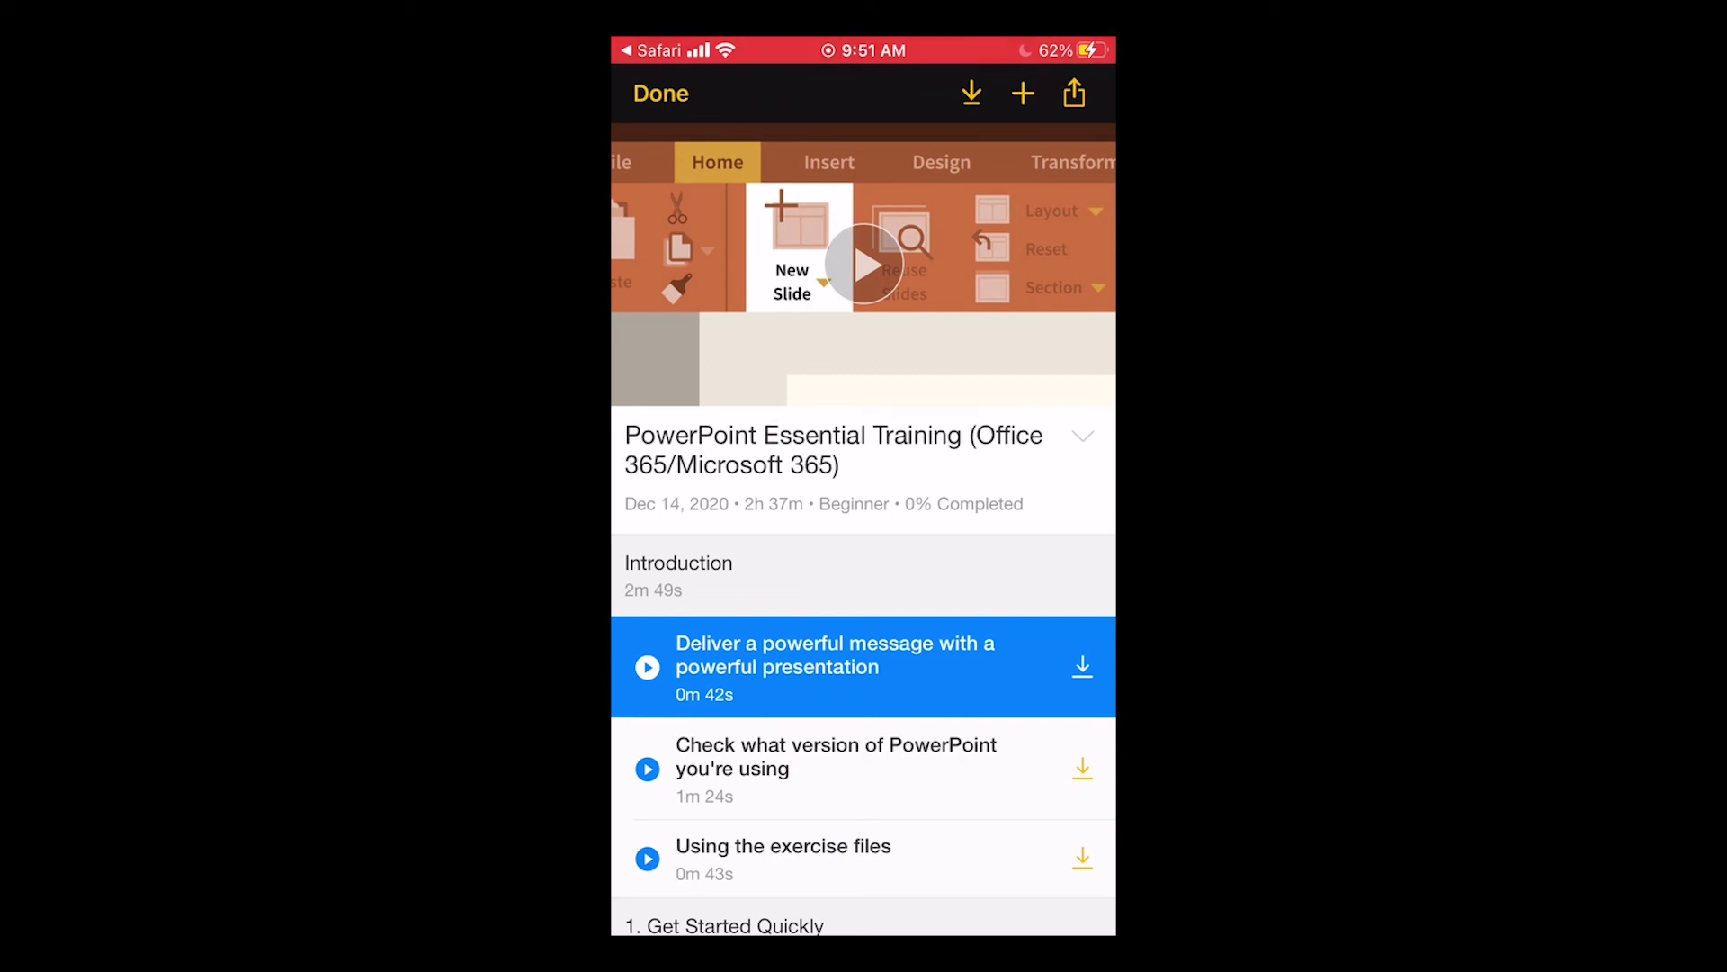
Scroll through the PowerPoint Essential Training lesson list and back to the top.
scroll(863, 675, down, 5)
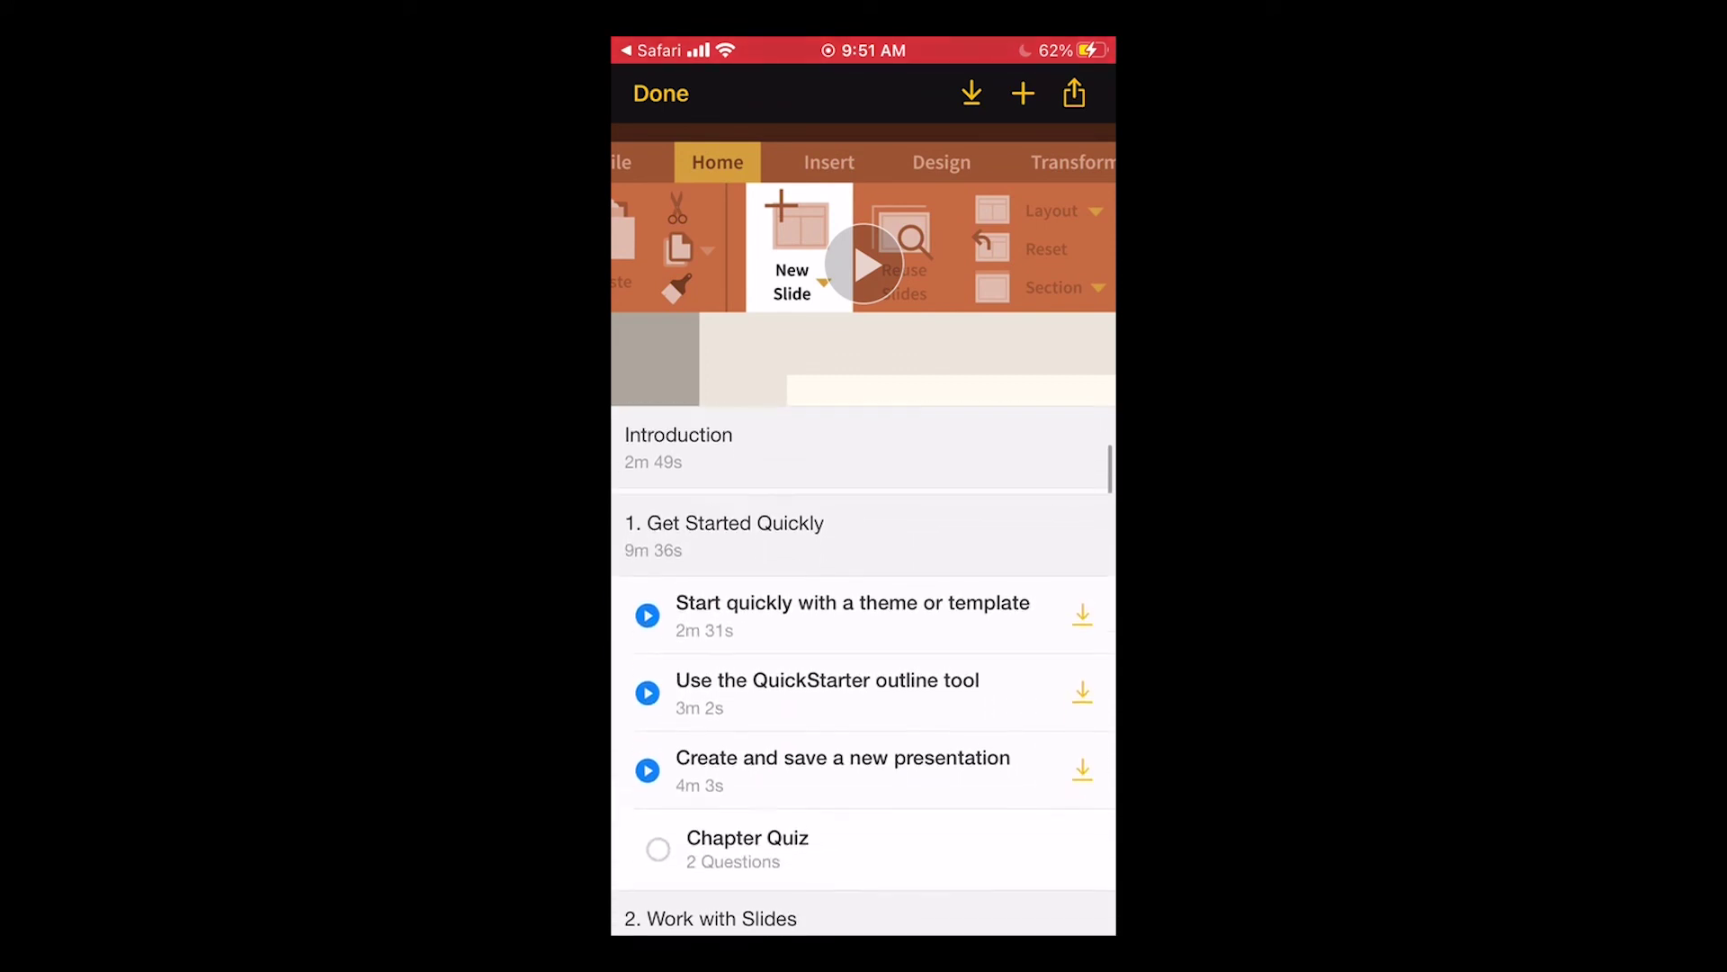
scroll(864, 675, up, 3)
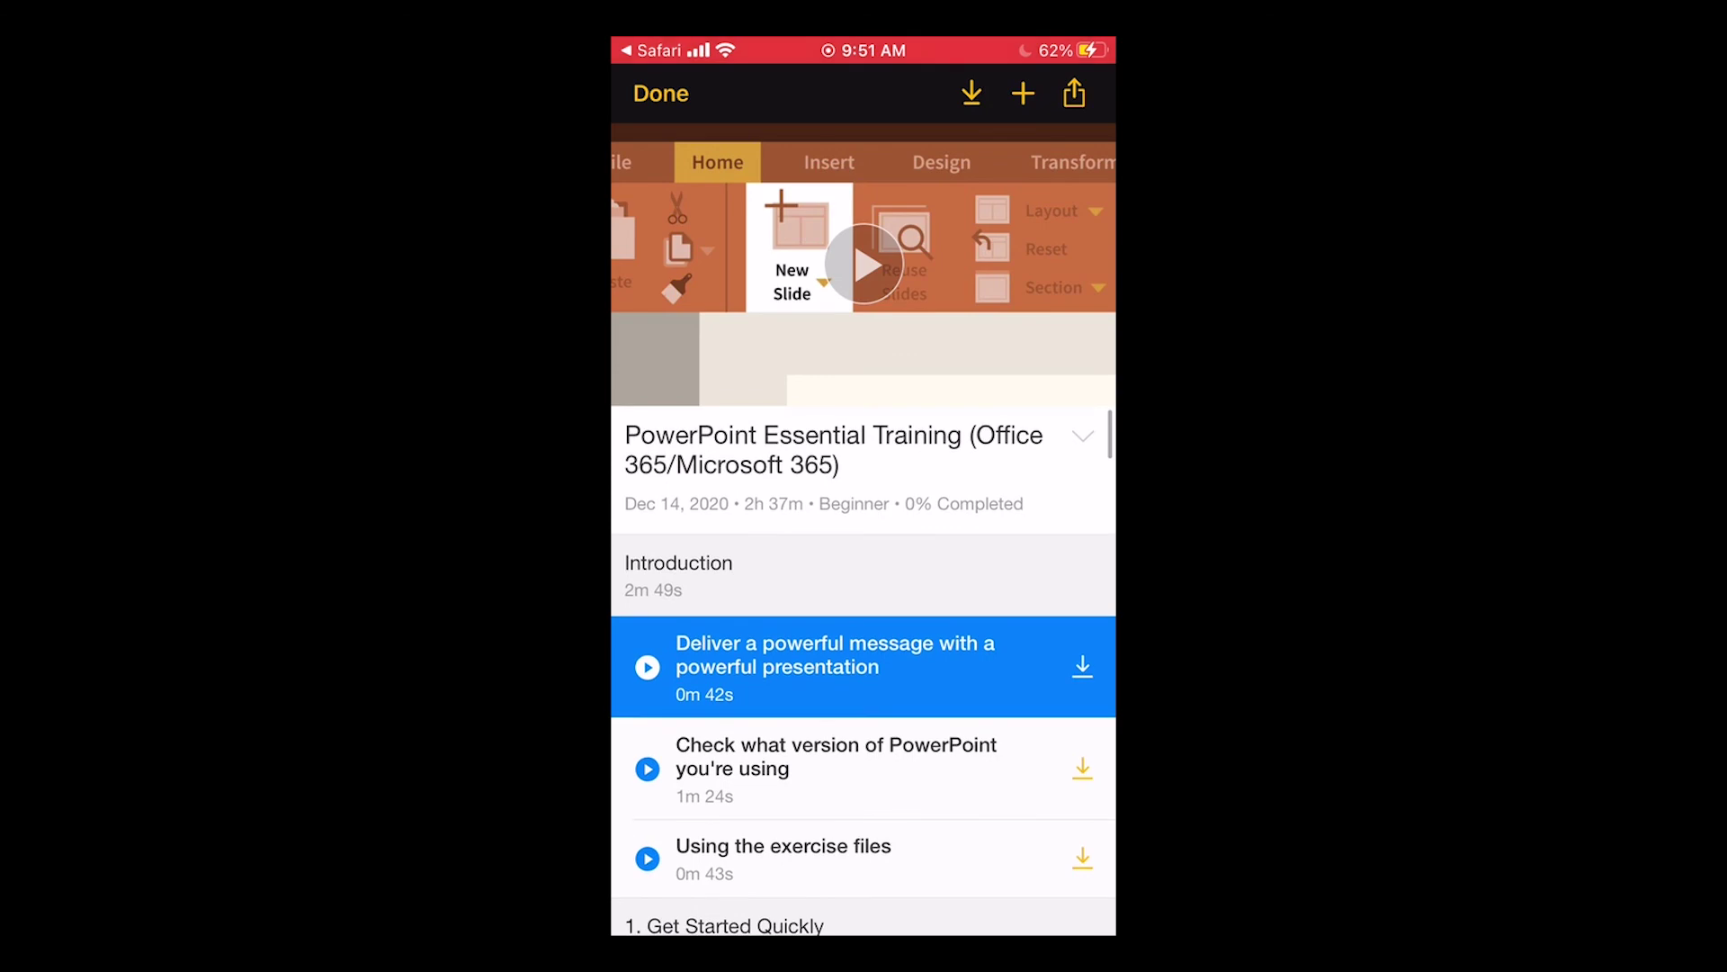